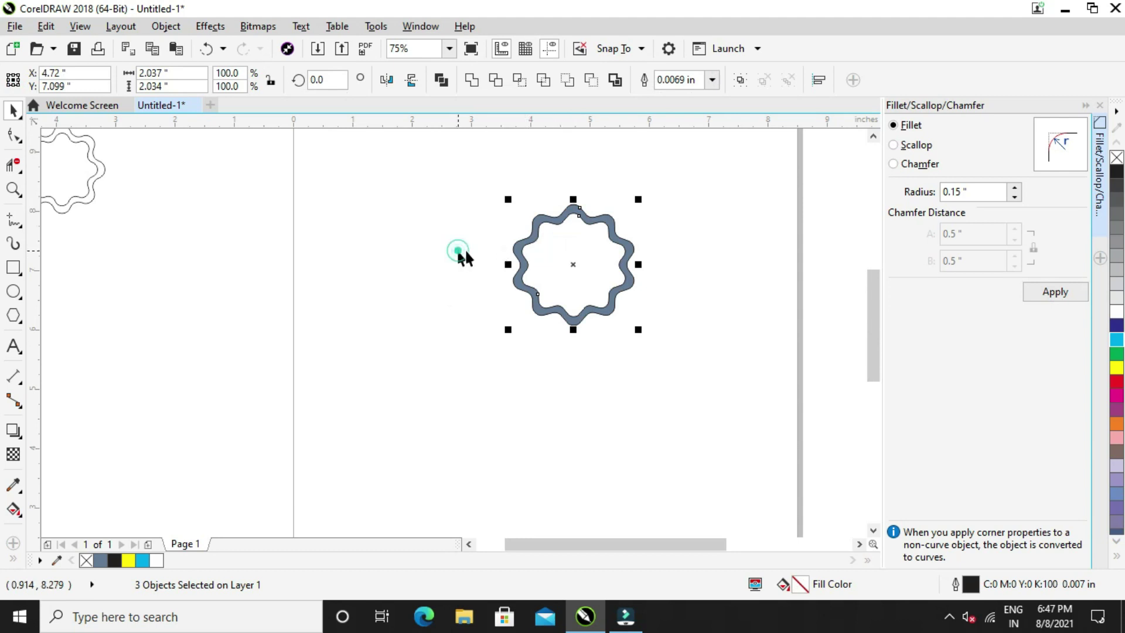
Move the slate-blue wavy ring horizontally to about X 2.02 in, and move the two separate wavy outlines off the page
left_click(526, 243)
left_click_drag(406, 249, 368, 252)
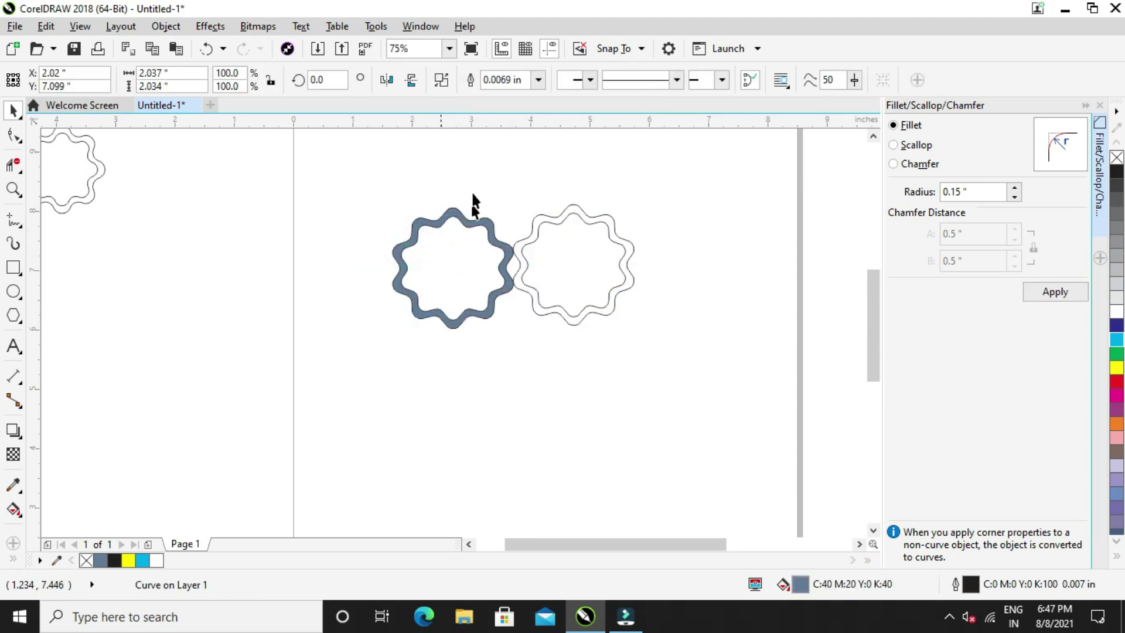
left_click_drag(474, 164, 702, 379)
left_click_drag(572, 267, 171, 339)
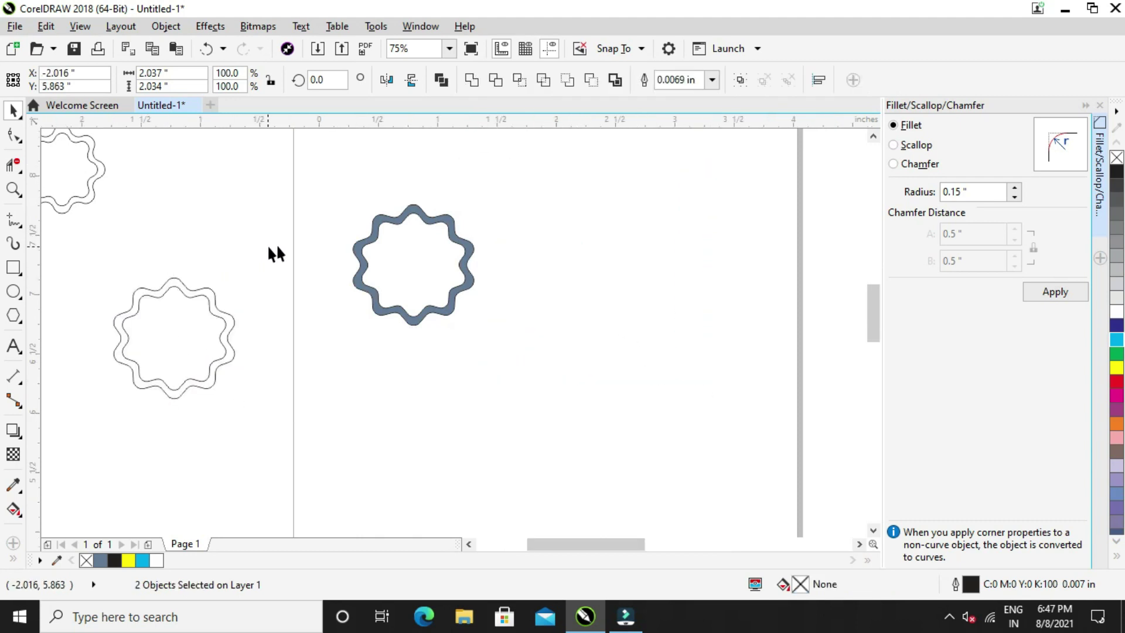
Fill the slate-blue wavy ring with white, undoing the trial white outline so the ring keeps its black outline
scroll(276, 254, "up", 2)
left_click(447, 243)
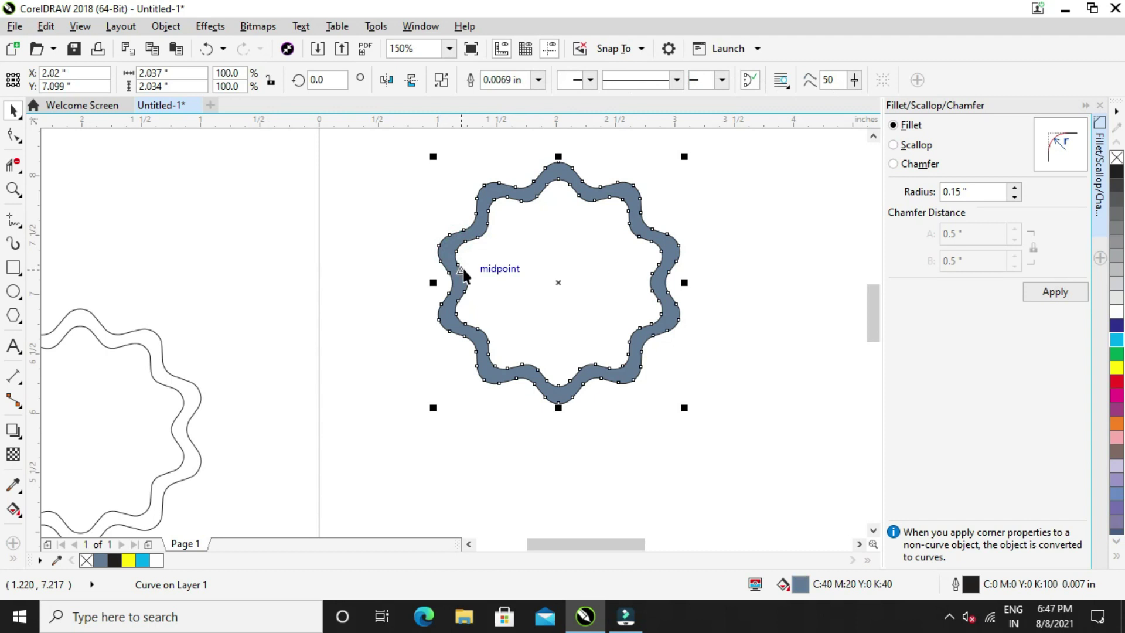
right_click(1115, 309)
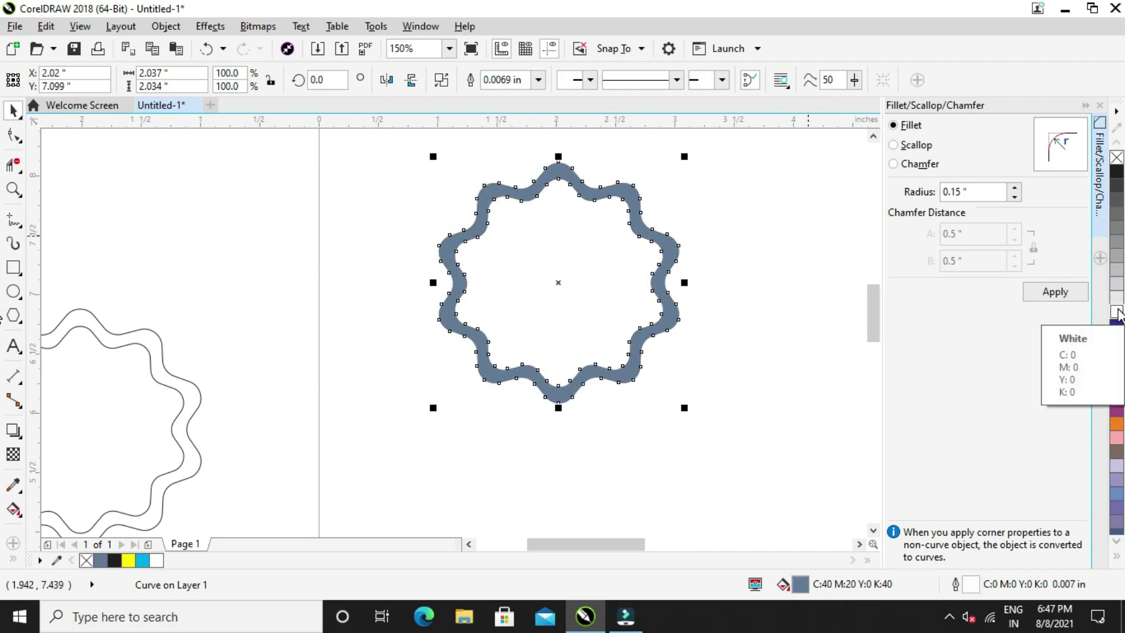
key("ctrl+z")
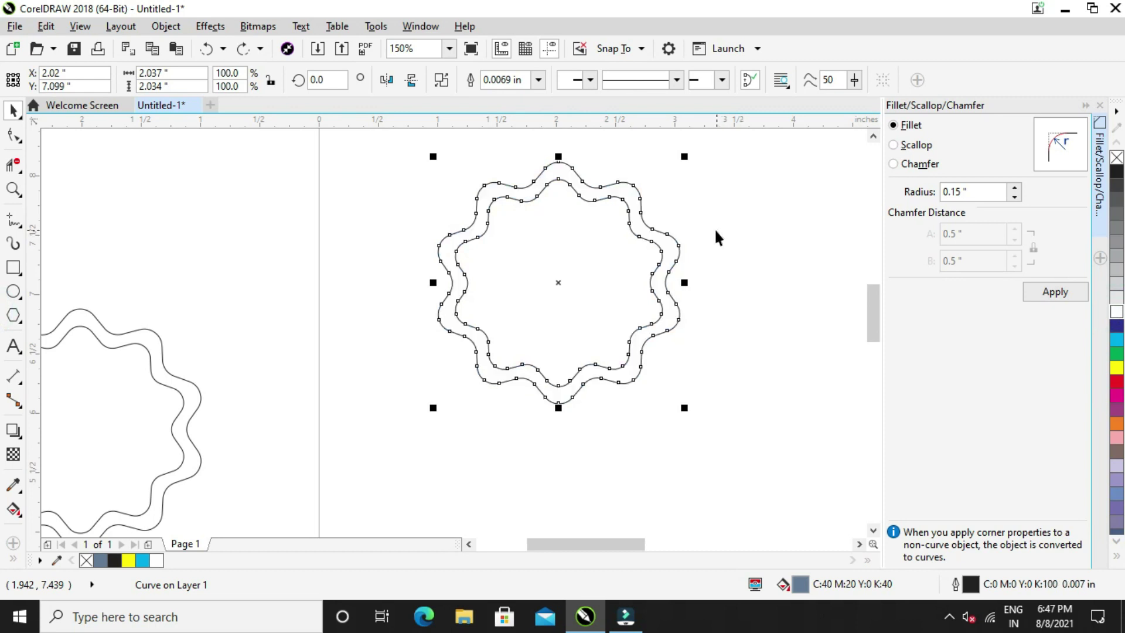
left_click(586, 194)
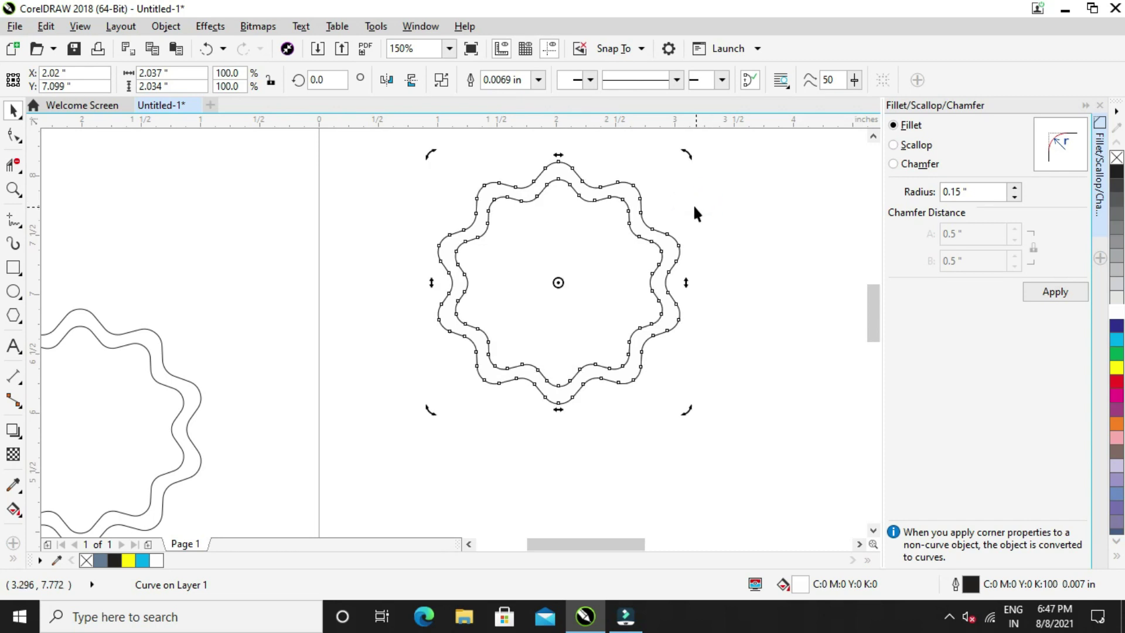
Create a copy of the white wavy ring rotated about 20.3° counterclockwise around its centre
left_click(693, 412)
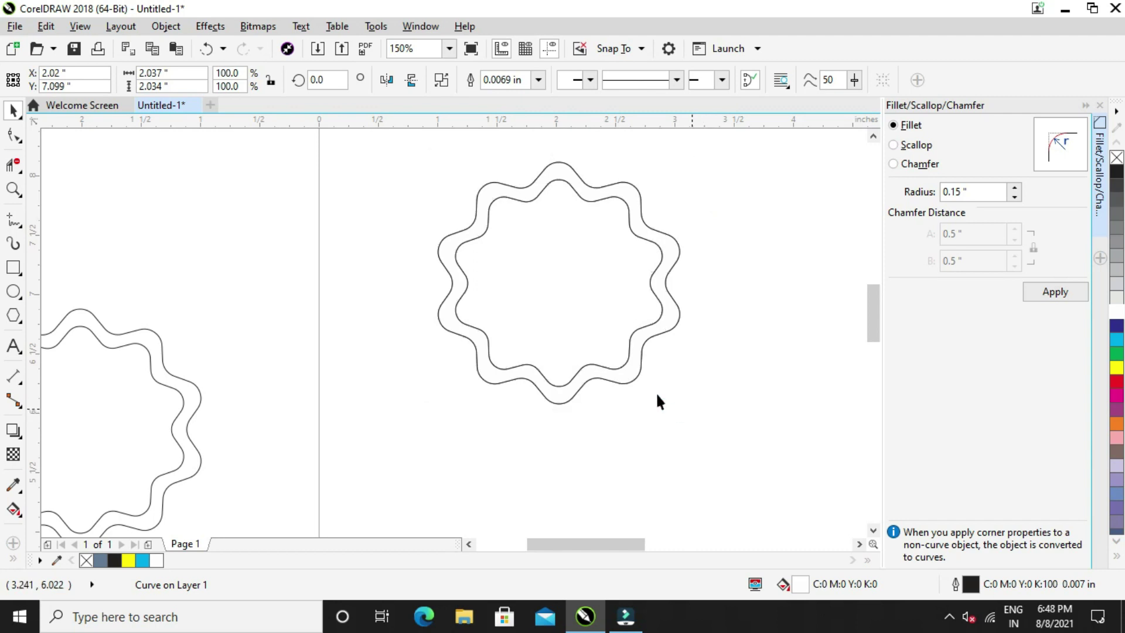
left_click(633, 368)
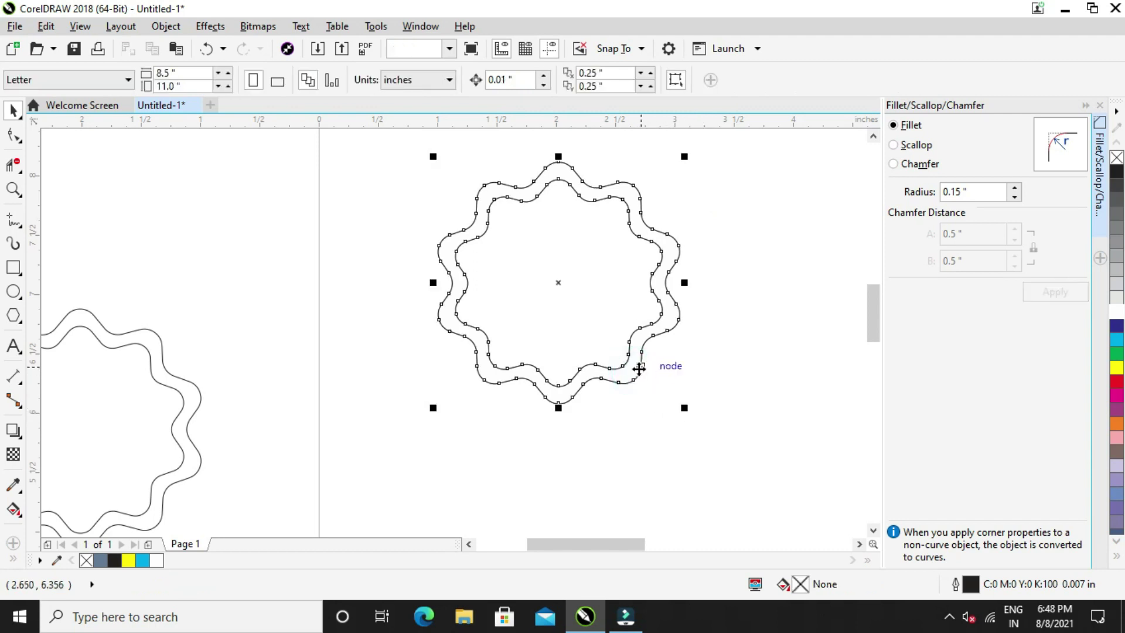
left_click(639, 368)
left_click_drag(685, 407, 695, 346)
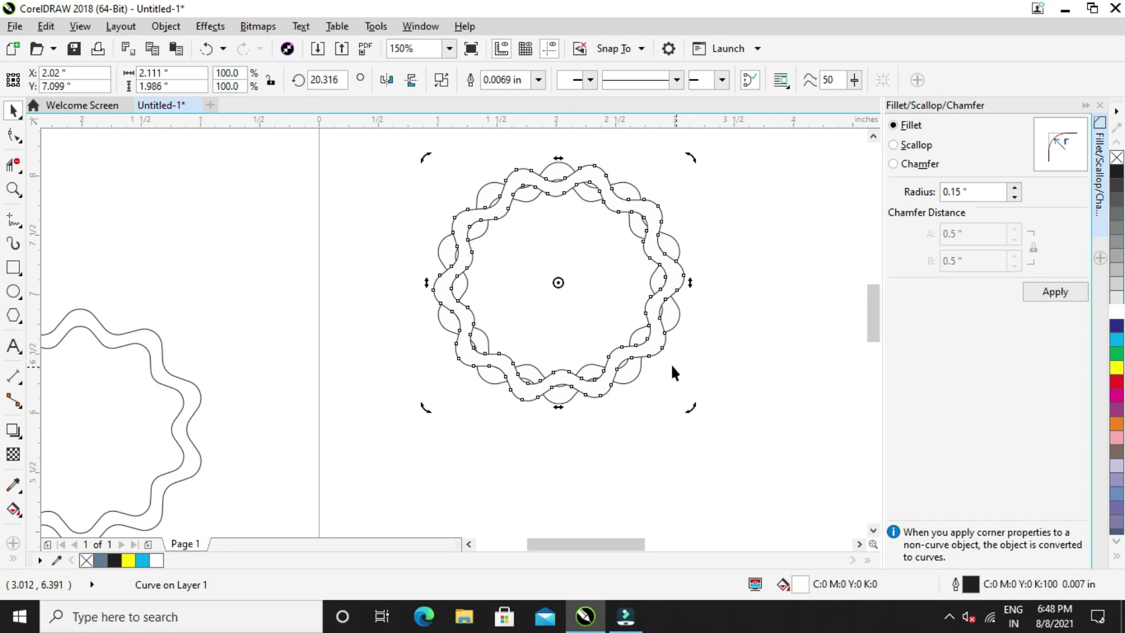
left_click(692, 338)
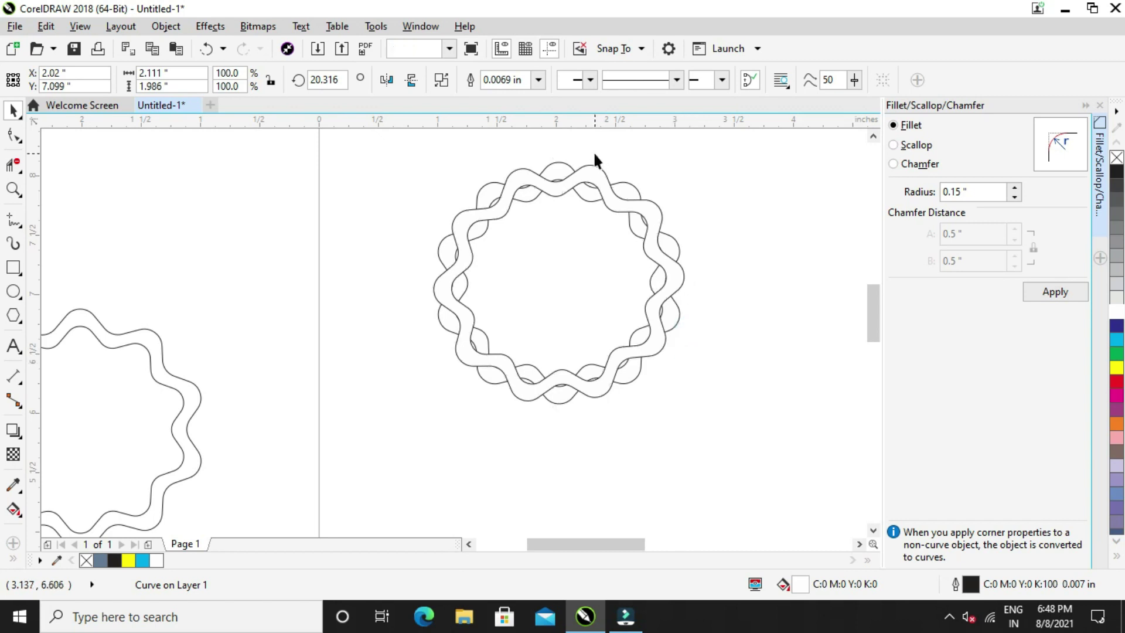
left_click(564, 163)
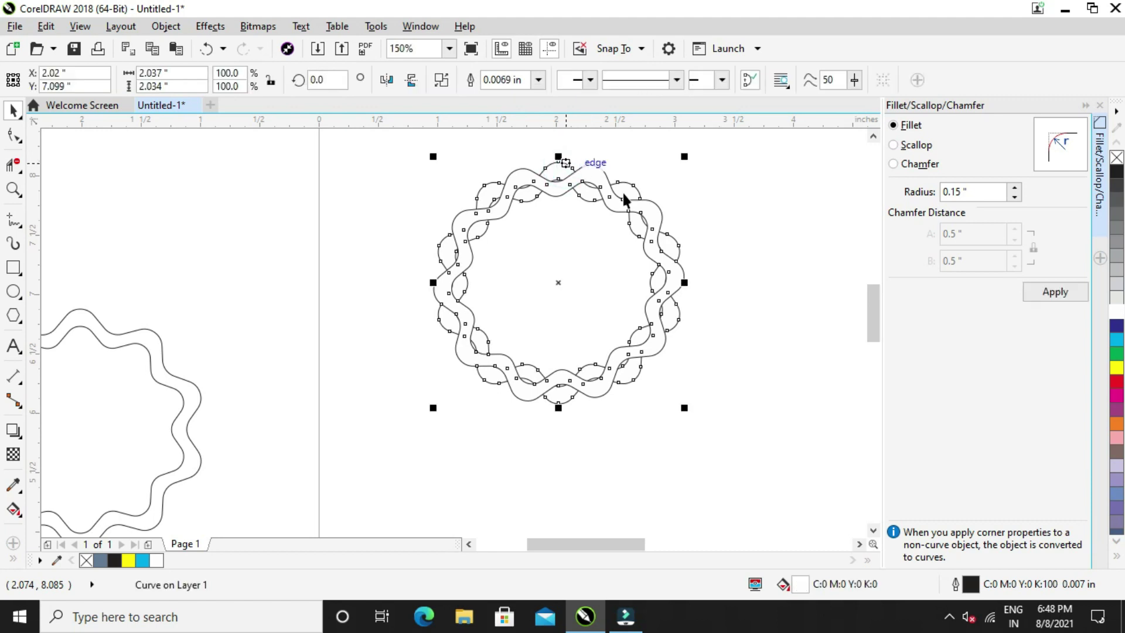
left_click(736, 240)
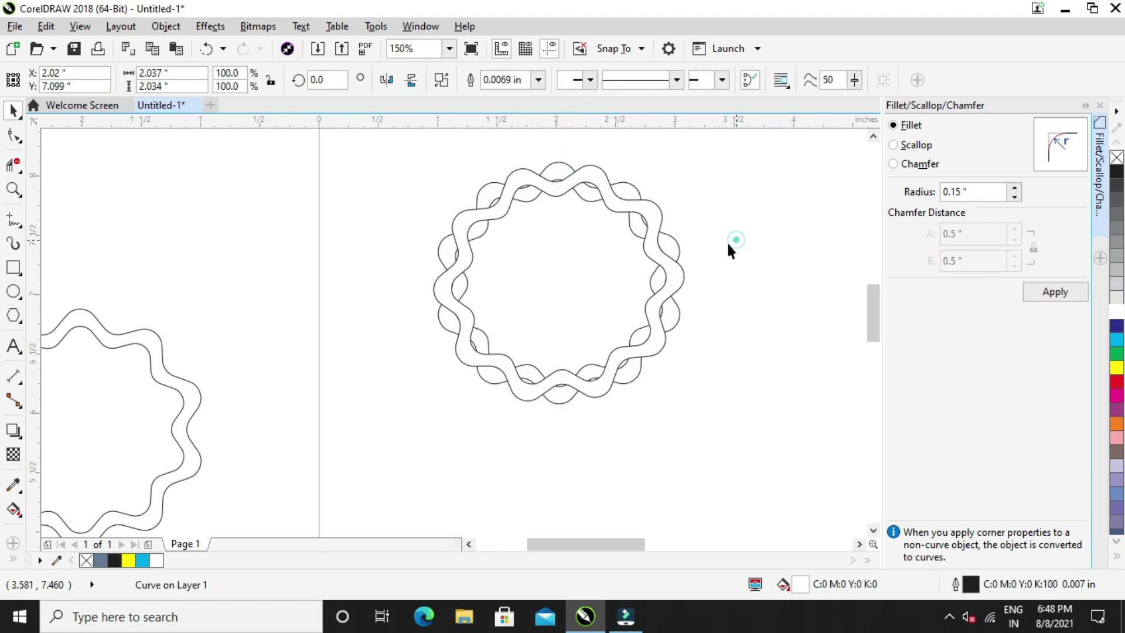
left_click(658, 246)
mouse_move(1117, 367)
left_mouse_down()
mouse_move(917, 333)
mouse_move(693, 271)
left_mouse_up()
left_click(1117, 374)
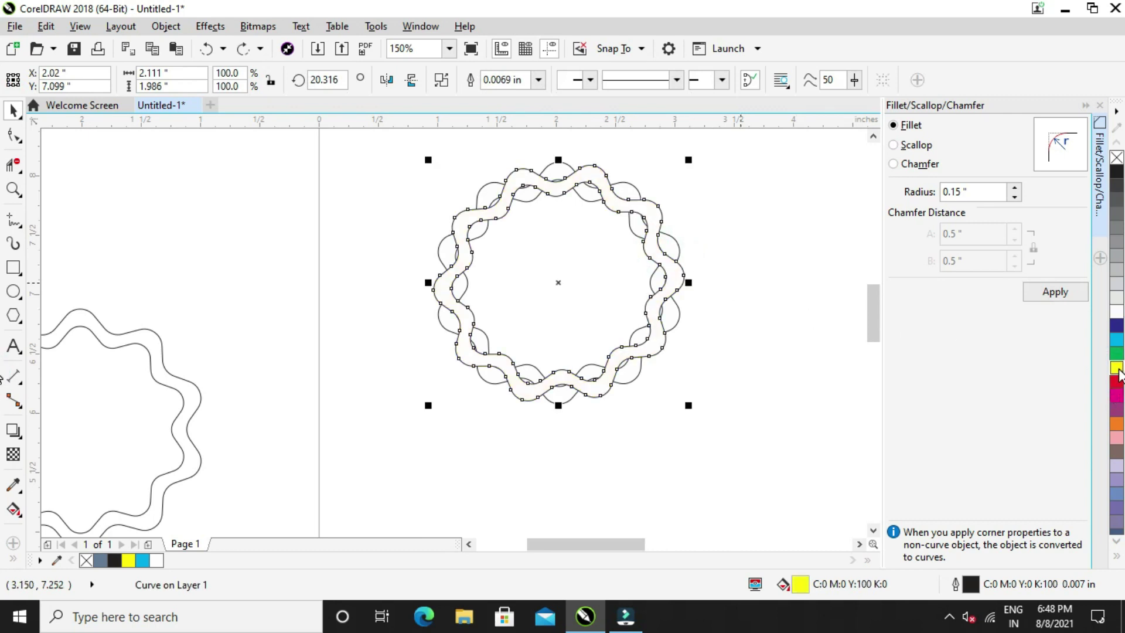
left_click_drag(1118, 374, 696, 247)
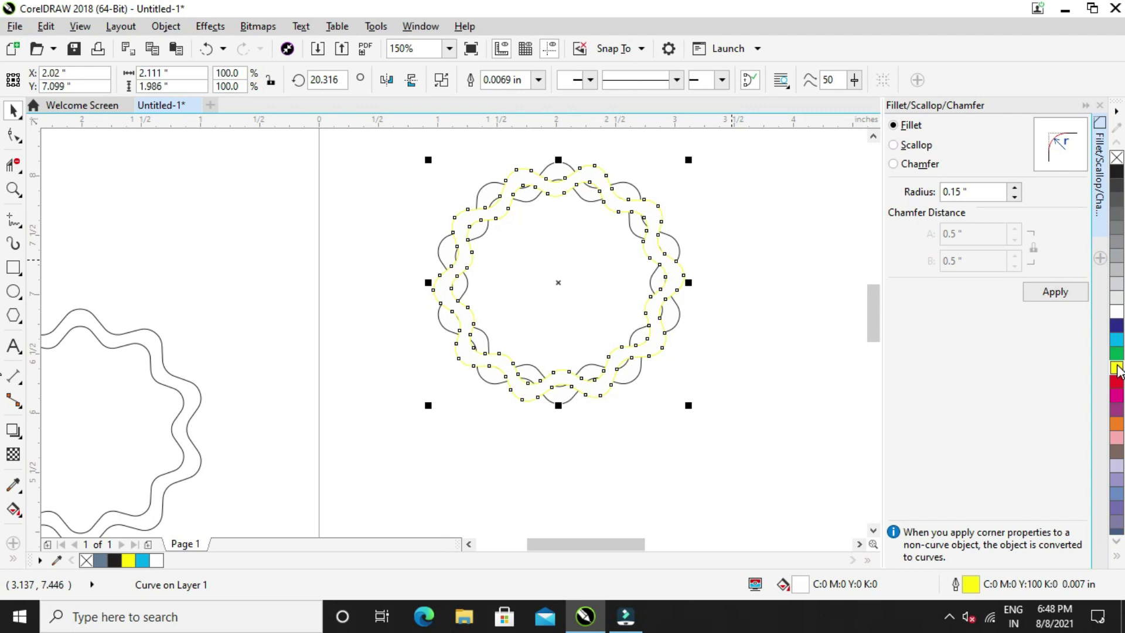
left_click_drag(1117, 353, 678, 250)
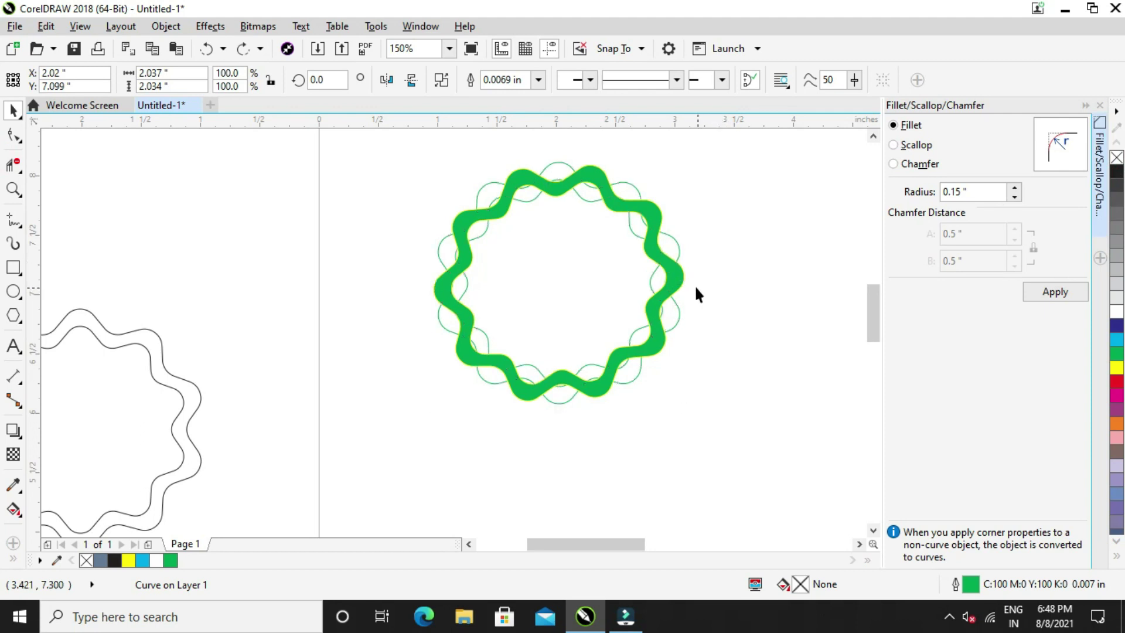
key("z")
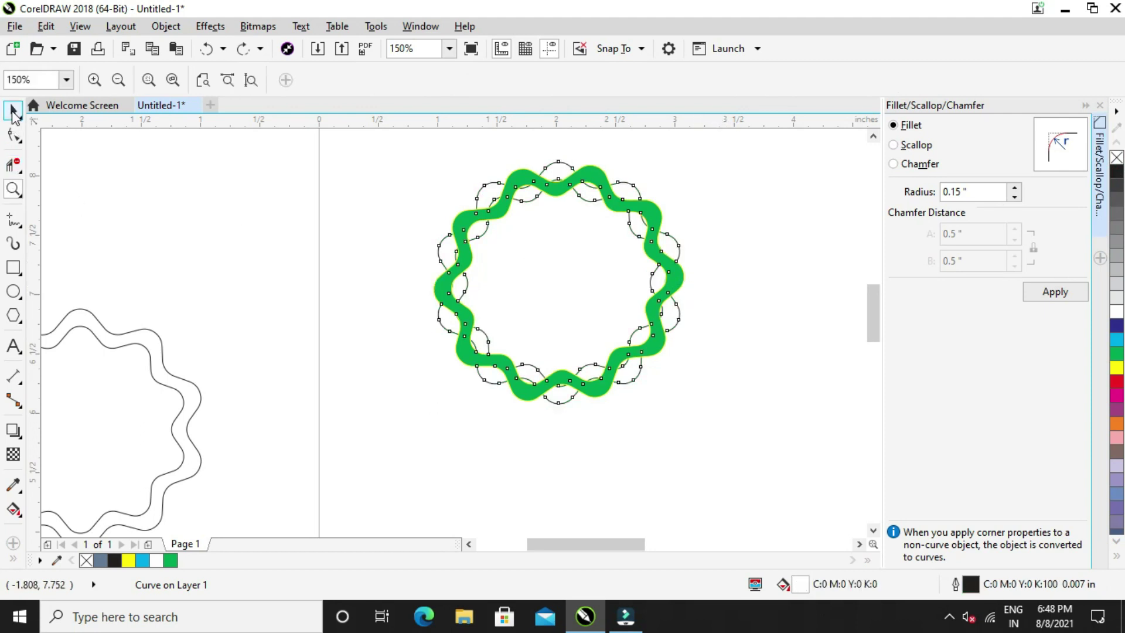
left_click(14, 110)
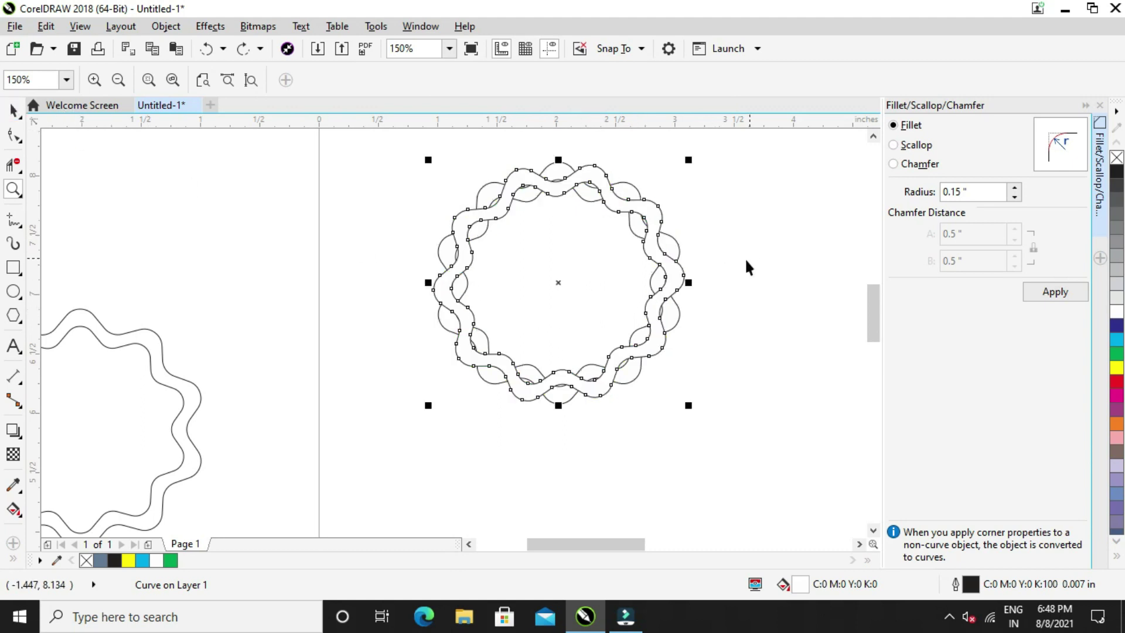
Colour the rotated ring's outline cyan and the original ring's outline dark blue
right_click(1120, 172)
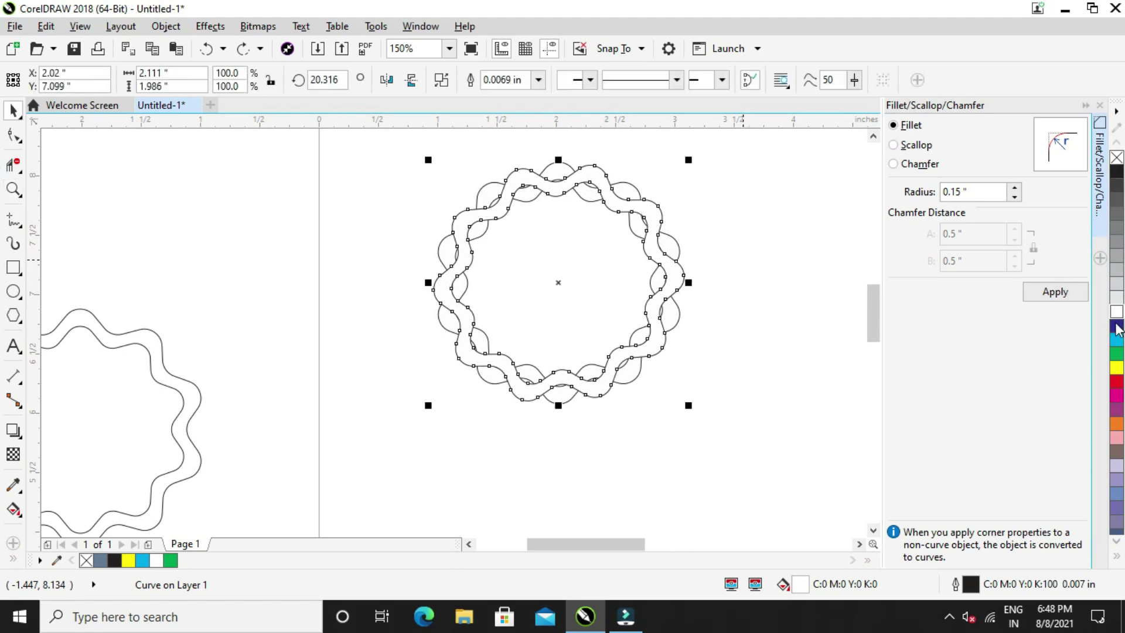
right_click(1117, 341)
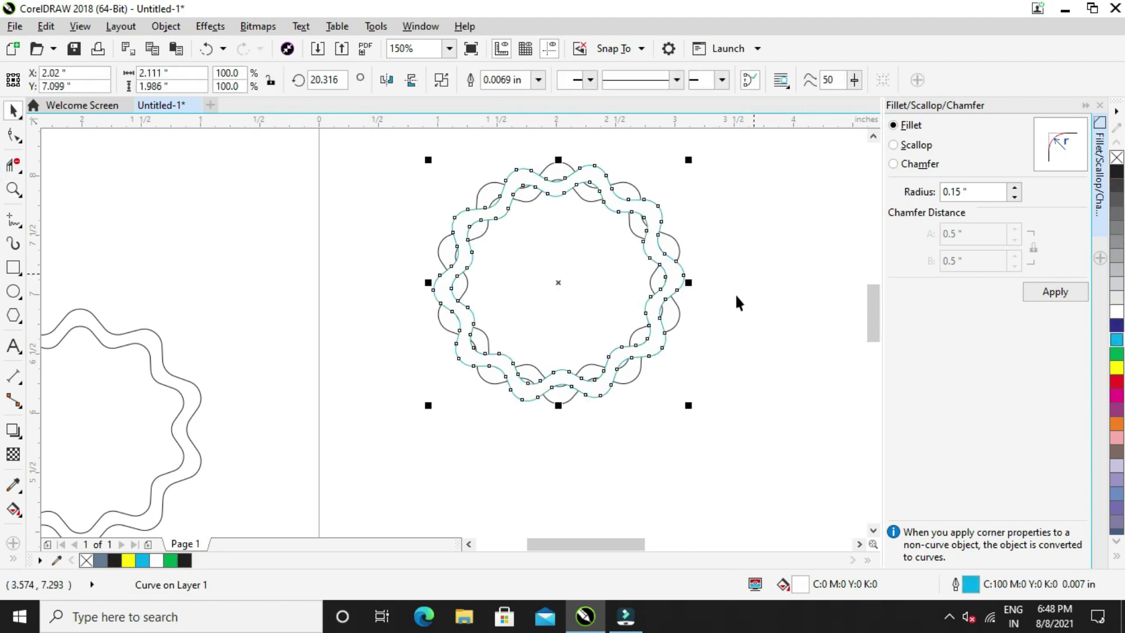
left_click(676, 312)
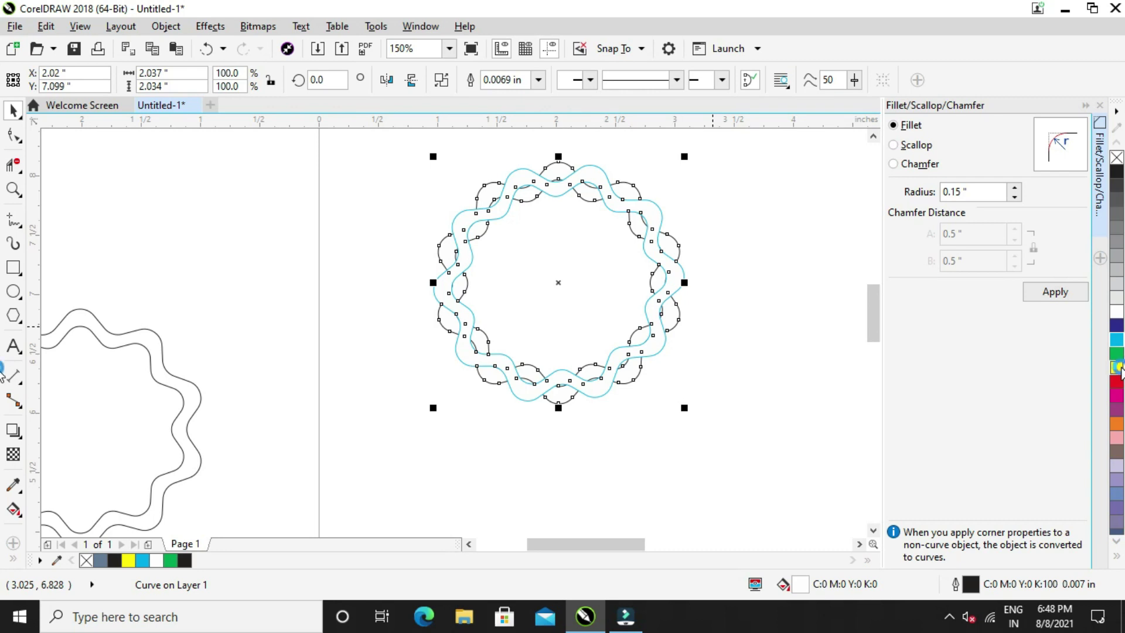
right_click(1117, 342)
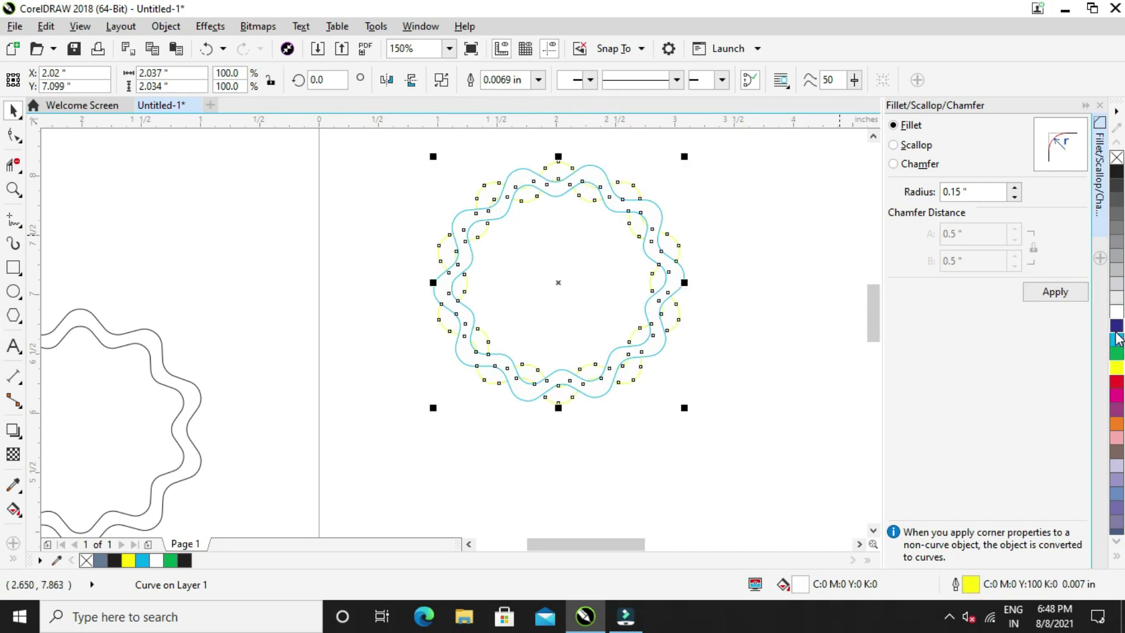
right_click(1117, 330)
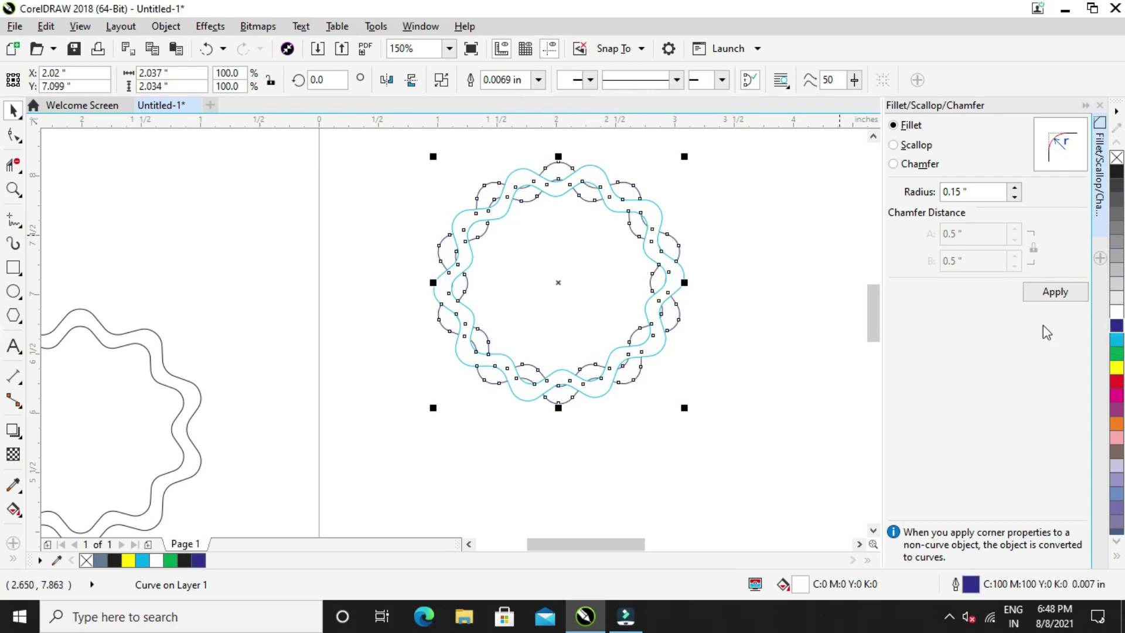
left_click(645, 152)
Use Virtual Segment Delete on the upper-right crossings, removing cyan segments inside the blue band and blue segments inside the cyan band at alternating crossings
scroll(595, 166, "up", 2)
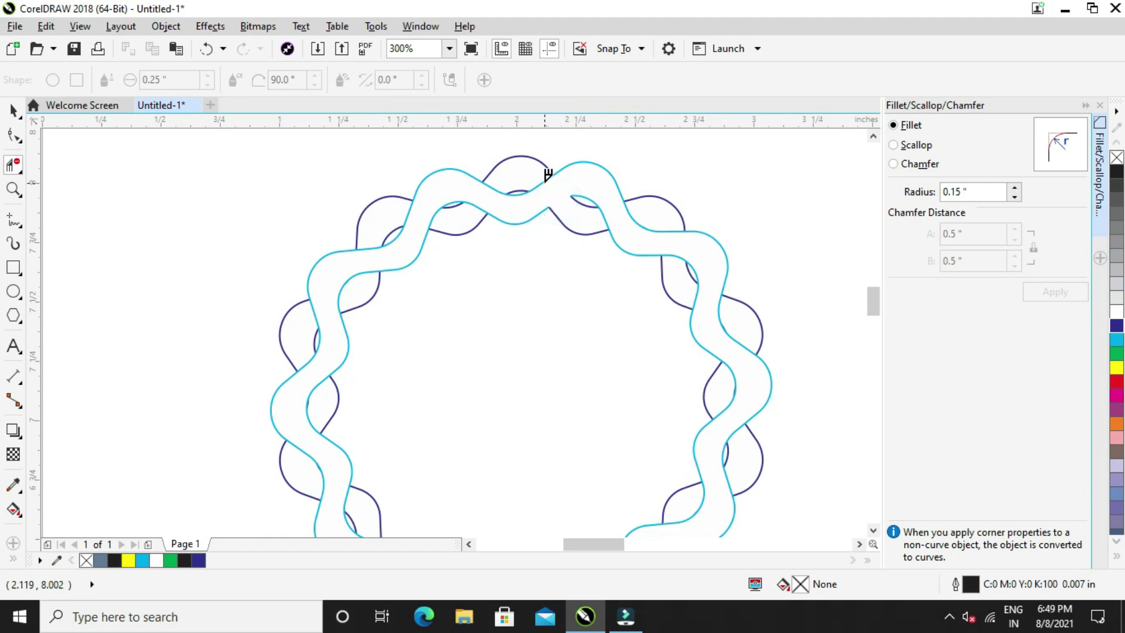
left_click(546, 178)
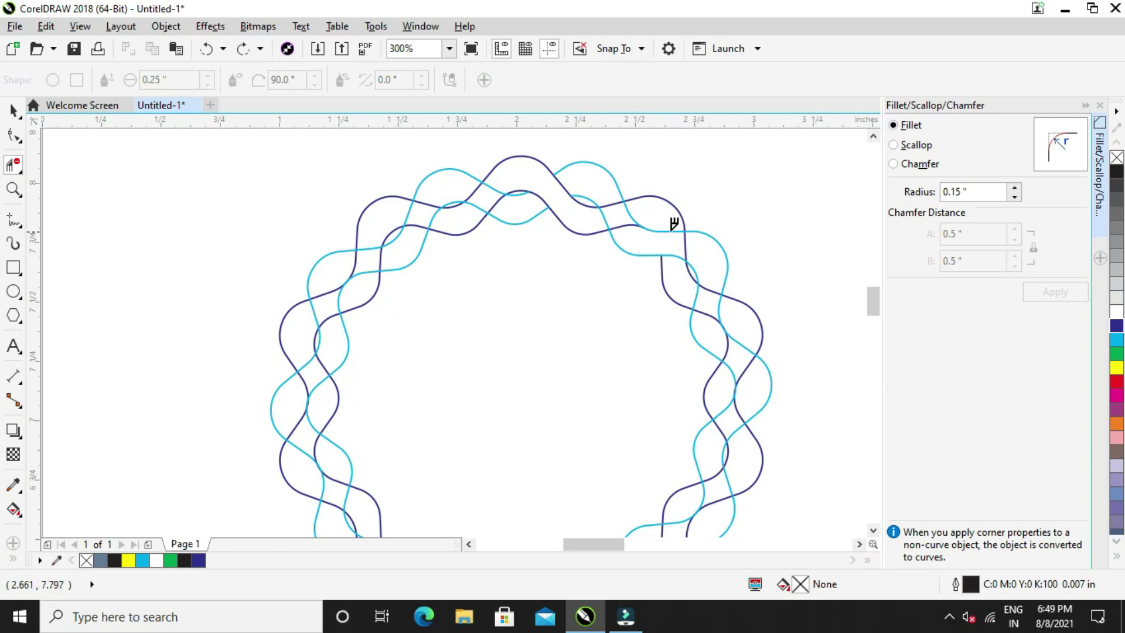
left_click_drag(674, 223, 675, 243)
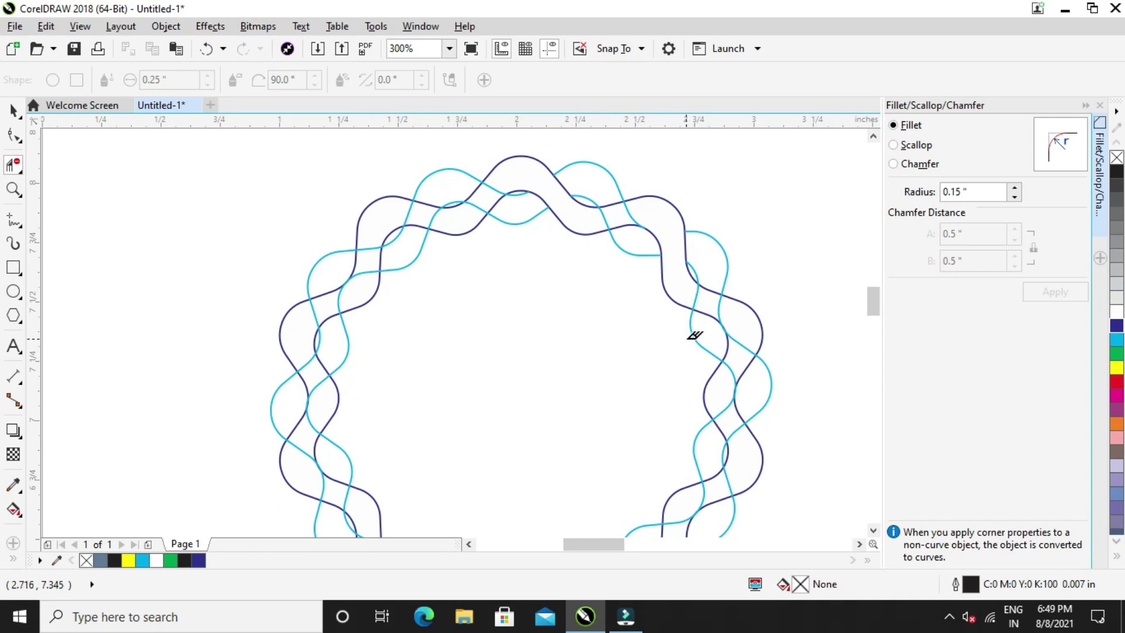
left_click(713, 291)
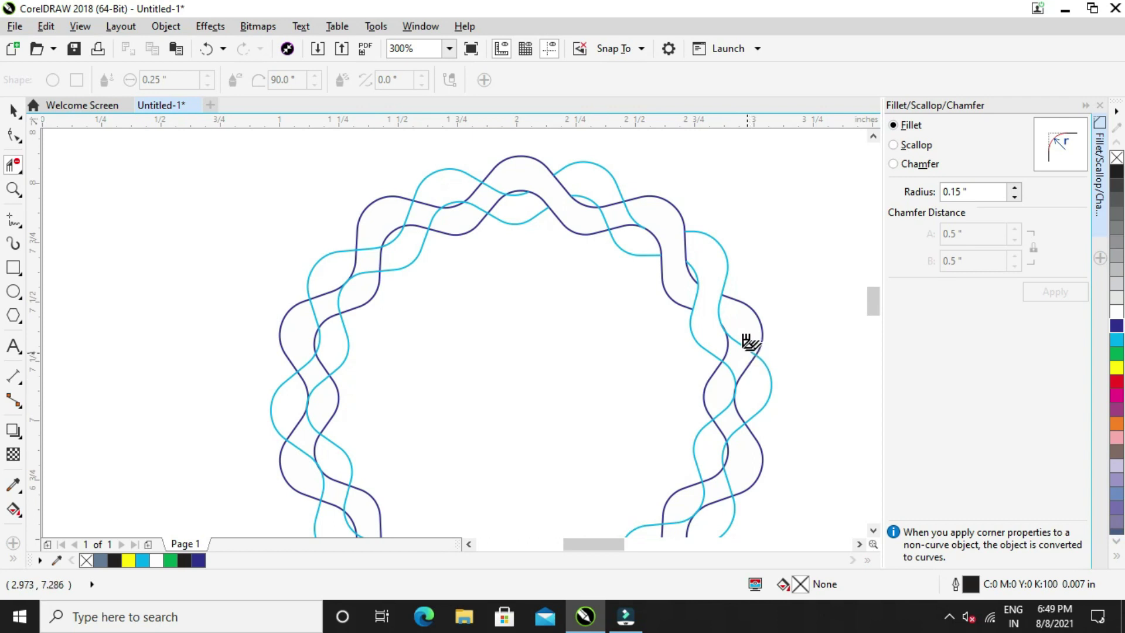
Delete the cyan segments, and at the following crossing the dark blue segments, where the bands overlap on the rings' right side
left_click(728, 354)
left_click(723, 422)
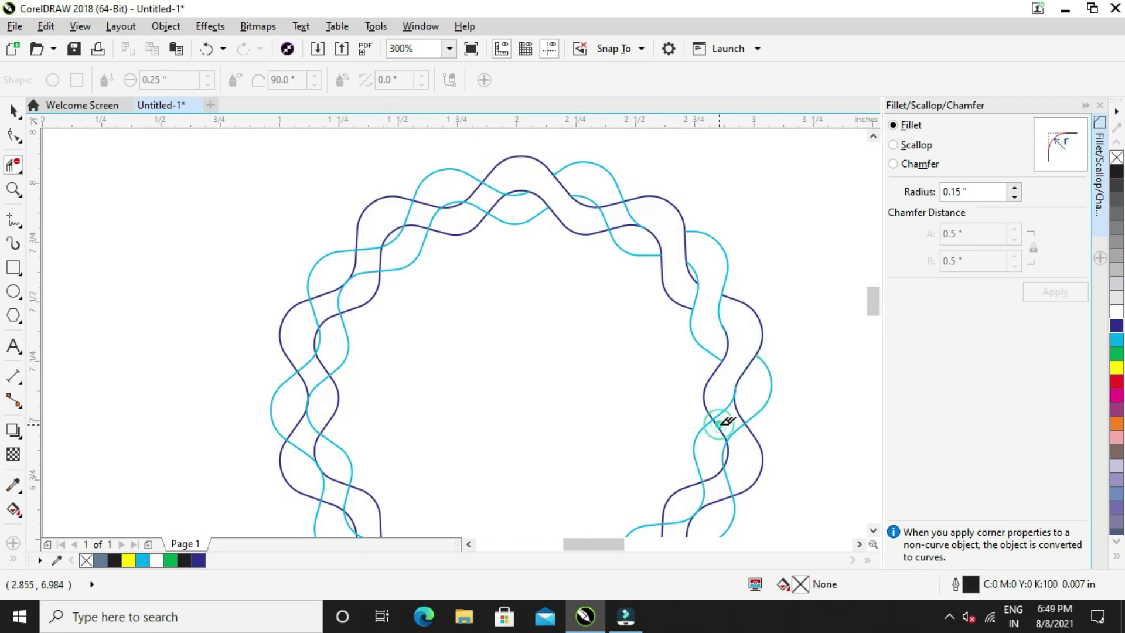
left_click(740, 411)
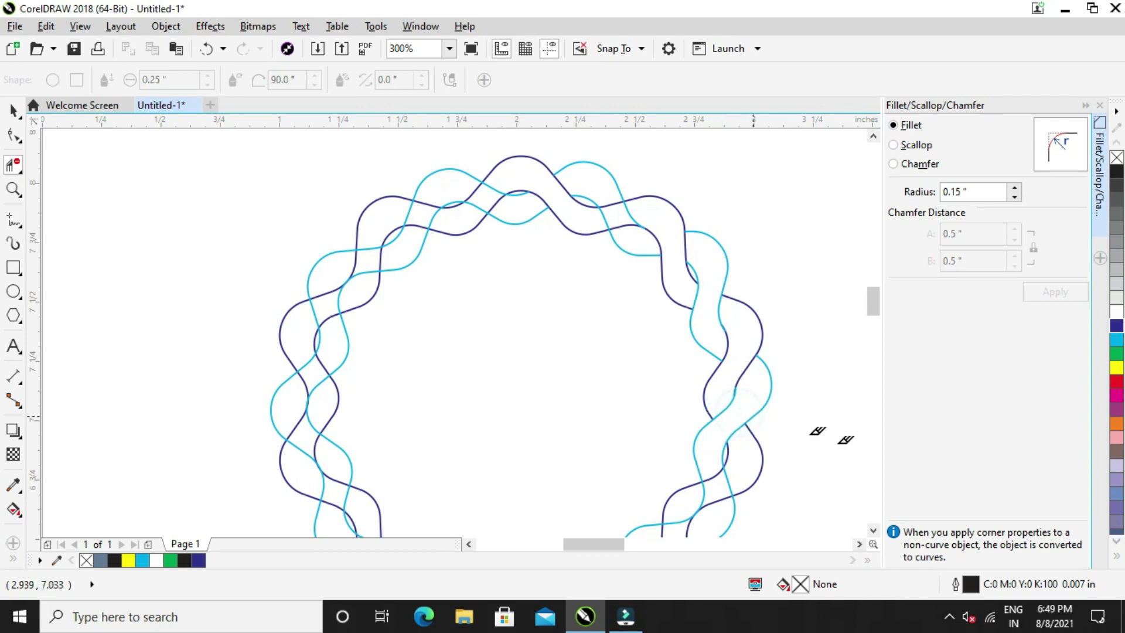
Delete the dark blue segments that run across the cyan band at the lower-right crossing
left_click(874, 530)
left_click(873, 530)
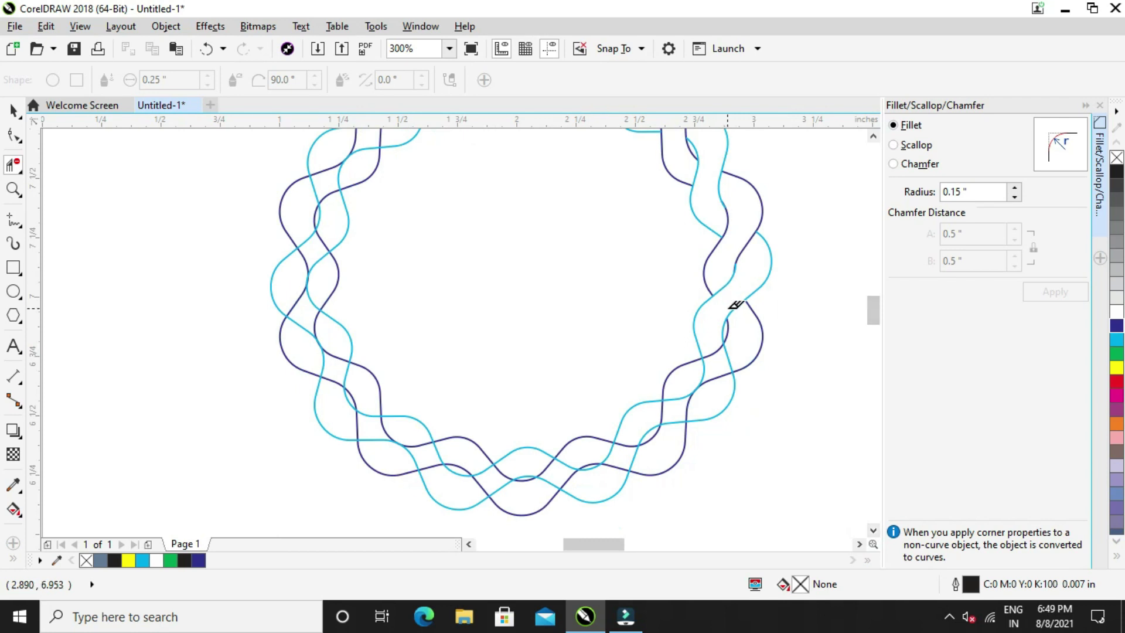
left_click(710, 354)
left_click(717, 372)
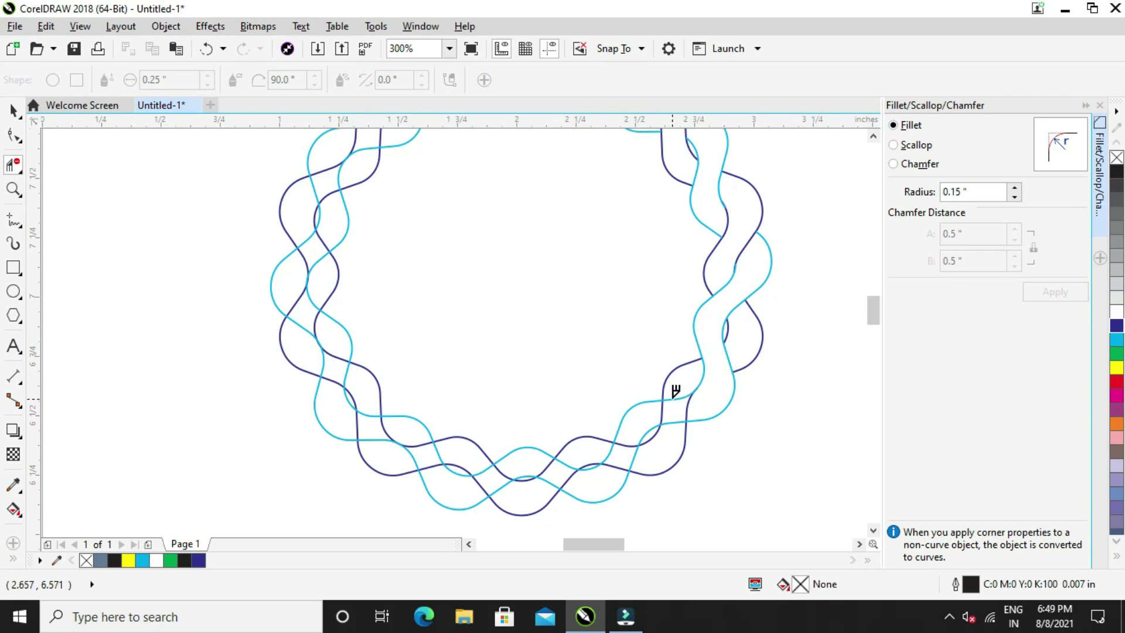
Undo and redo the last blue trim, and delete the cyan segments crossing the dark blue band at the following lower-right overlap
left_click(353, 615)
key("ctrl+z")
left_click_drag(721, 367, 713, 354)
left_click(710, 348)
left_click_drag(676, 391, 684, 414)
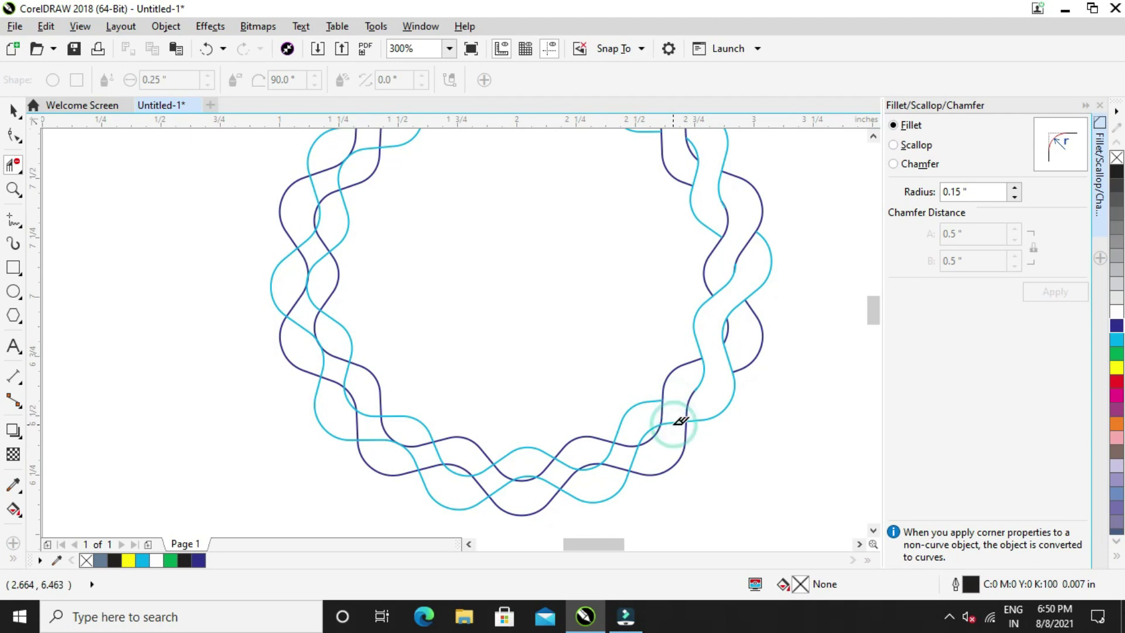
left_click(675, 419)
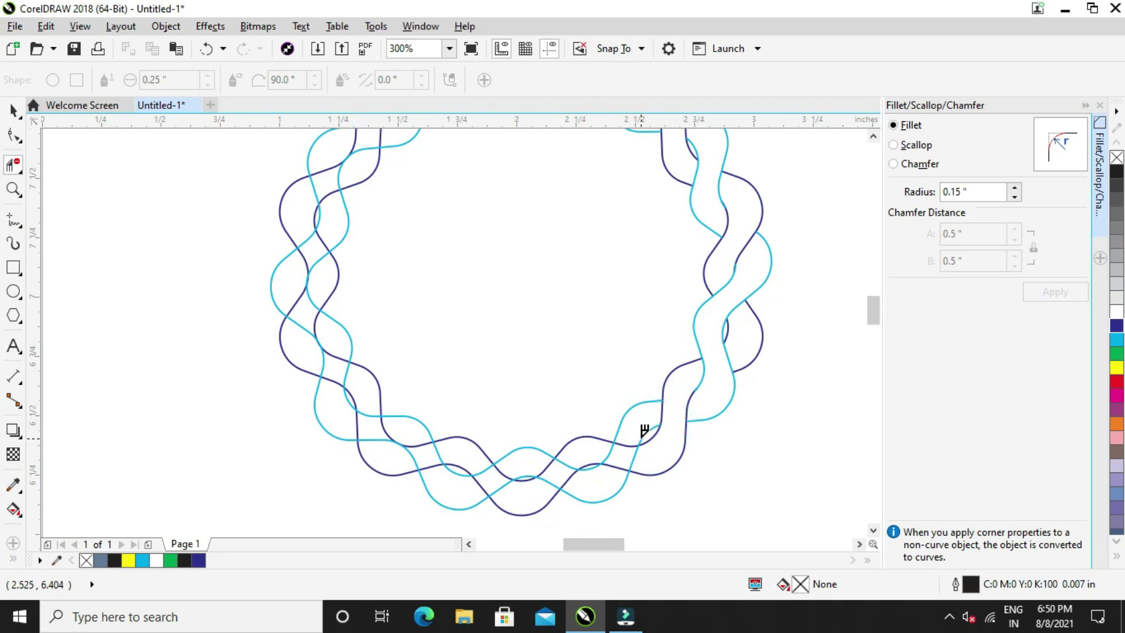
Delete the dark blue segments inside the cyan band right of the rings' lowest point, and the cyan segments inside the neighbouring blue band
left_click(626, 443)
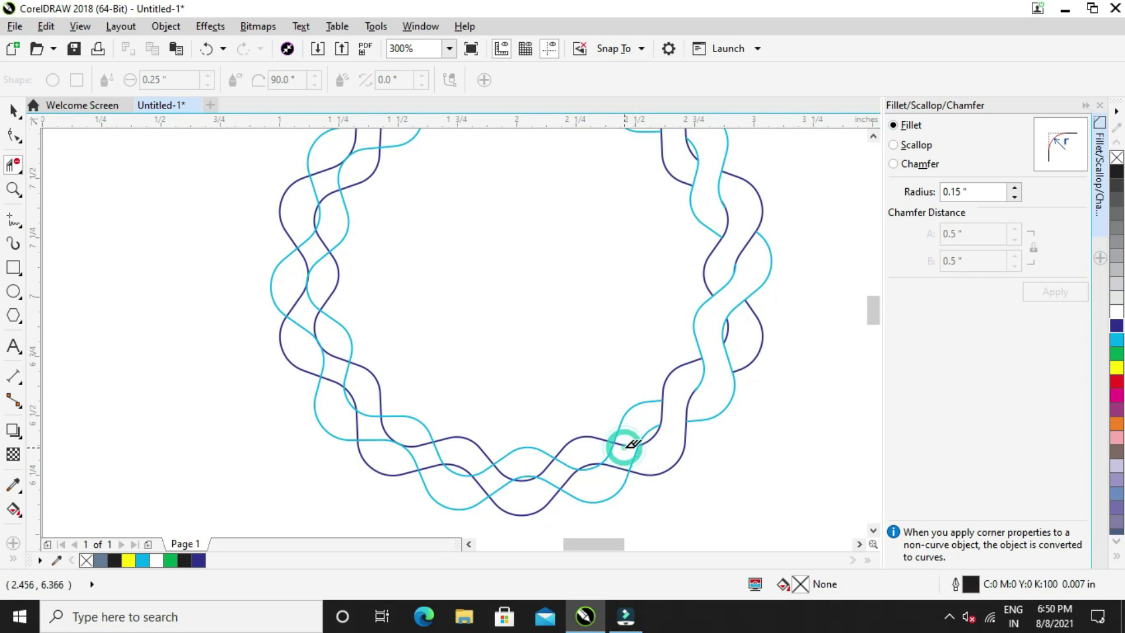
left_click(625, 444)
left_click(617, 459)
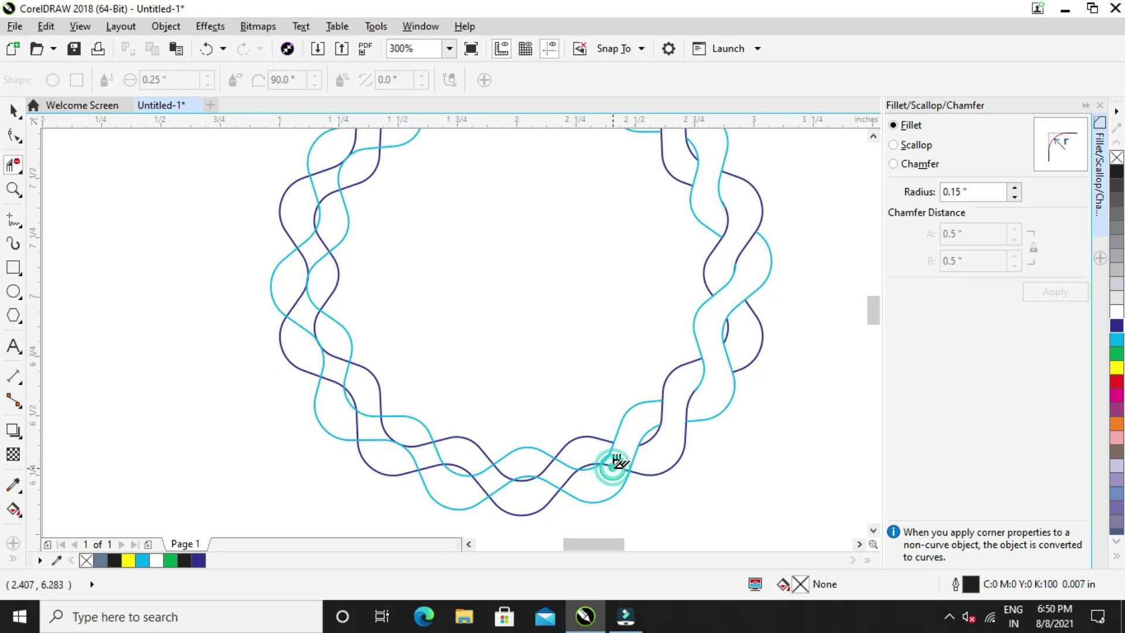
left_click(564, 459)
left_click(548, 480)
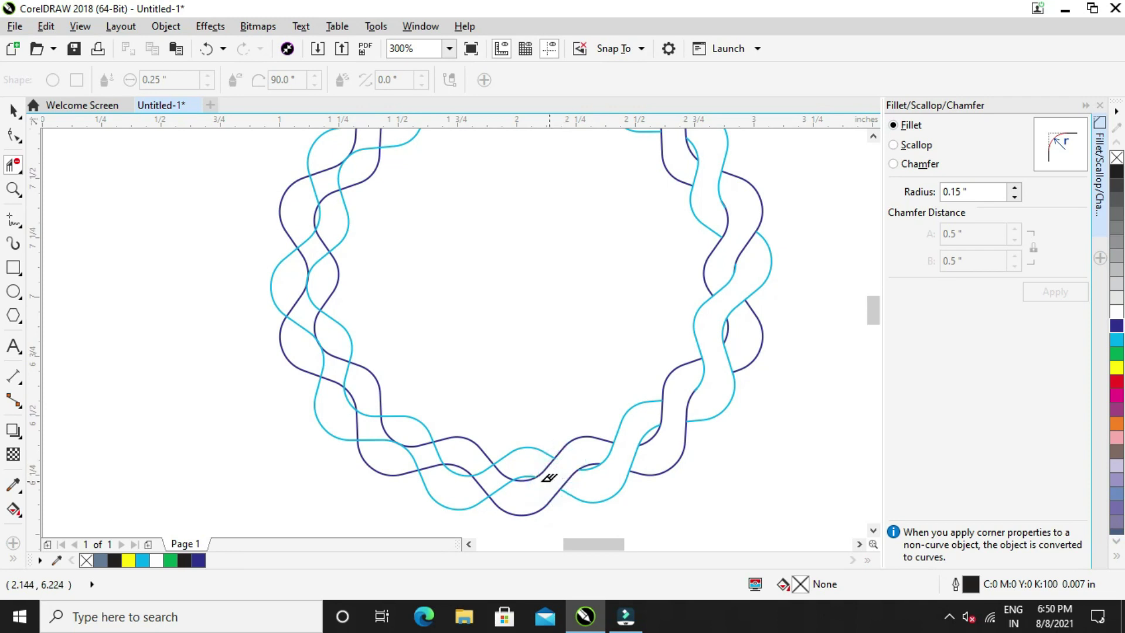
Delete the dark blue segments crossing the cyan band left of the rings' lowest point, and the cyan segments inside the neighbouring blue band
left_click(504, 464)
left_click(475, 475)
left_click(436, 445)
left_click(413, 448)
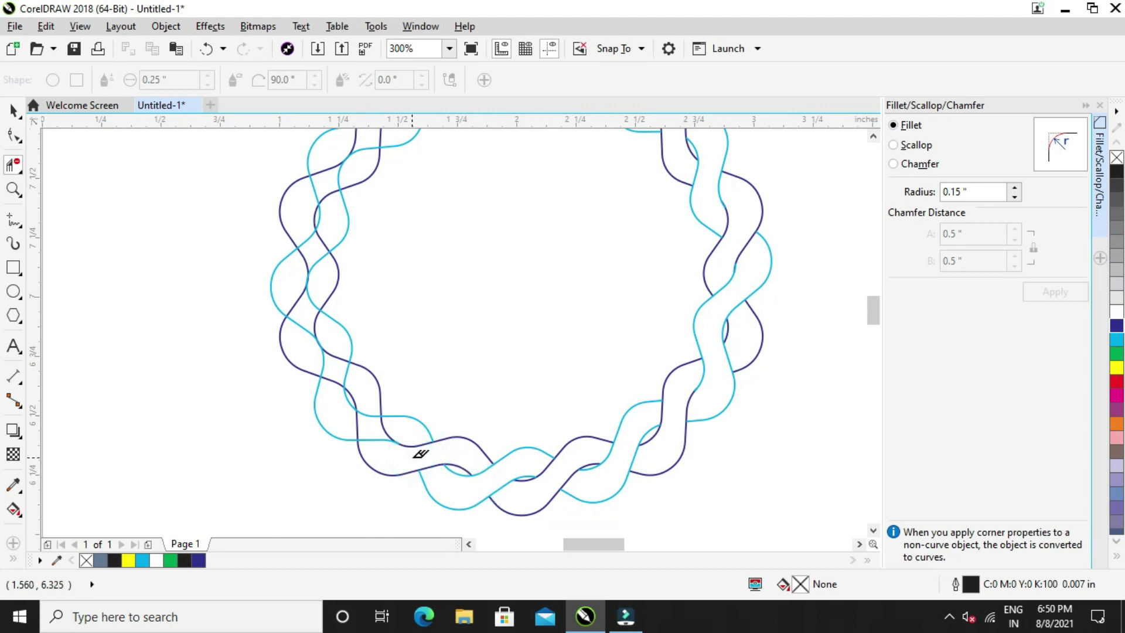
Delete the dark blue segments that run across the cyan band at the lower-left bend of the rings
left_click(382, 417)
left_click(358, 419)
left_click(356, 426)
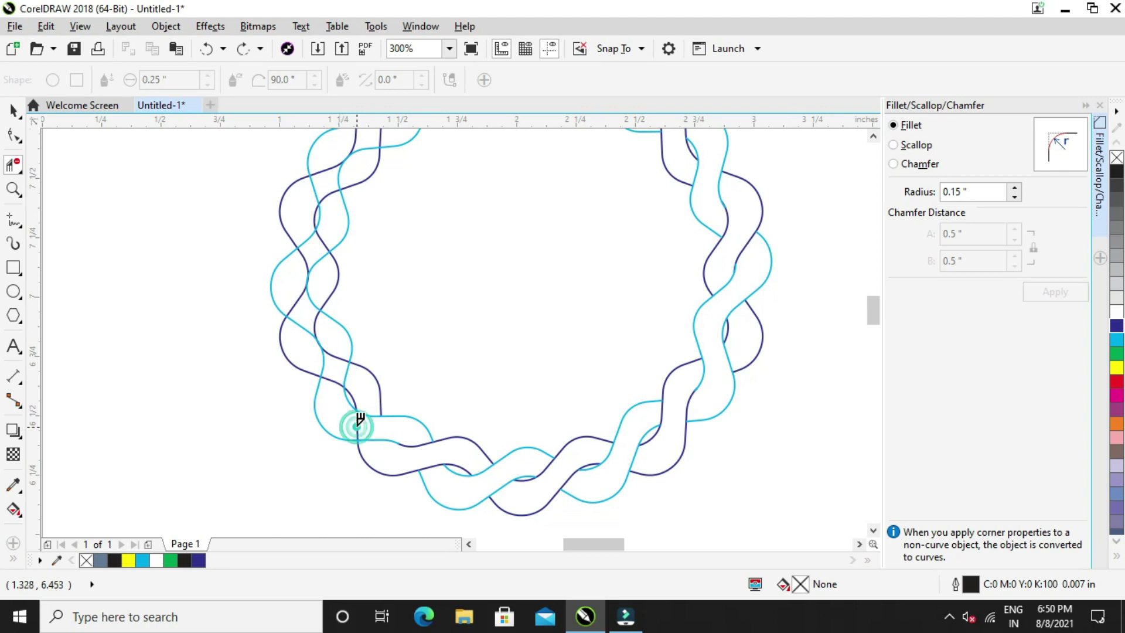
Try trimming the cyan segments at the following lower-left crossing and the dark blue segment above it, and undo these trims
left_click(346, 370)
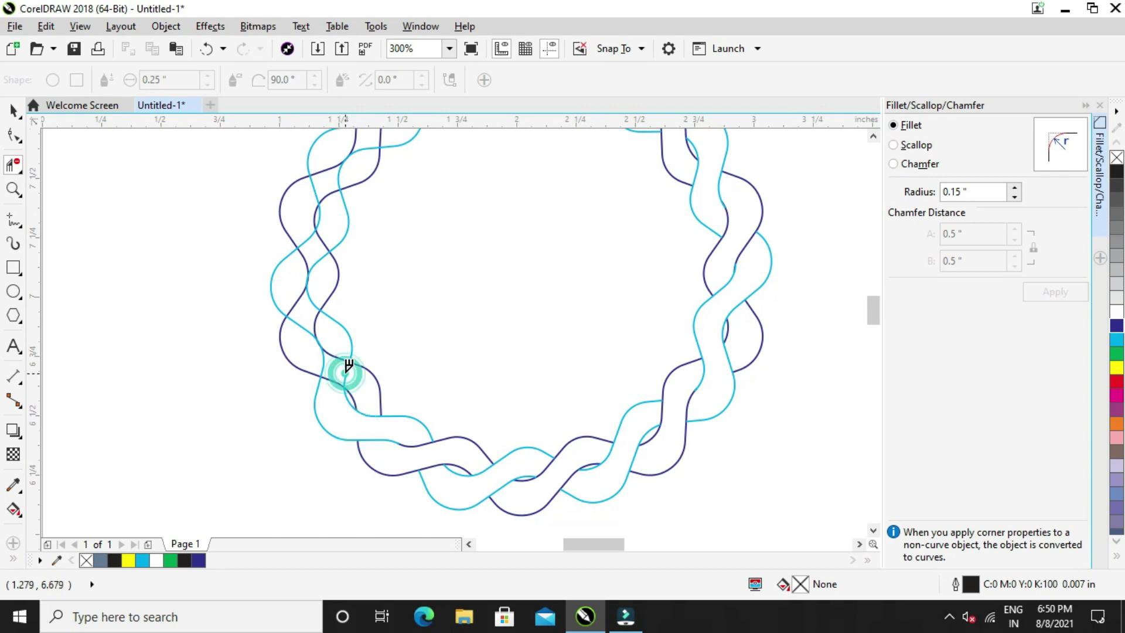
left_click(322, 358)
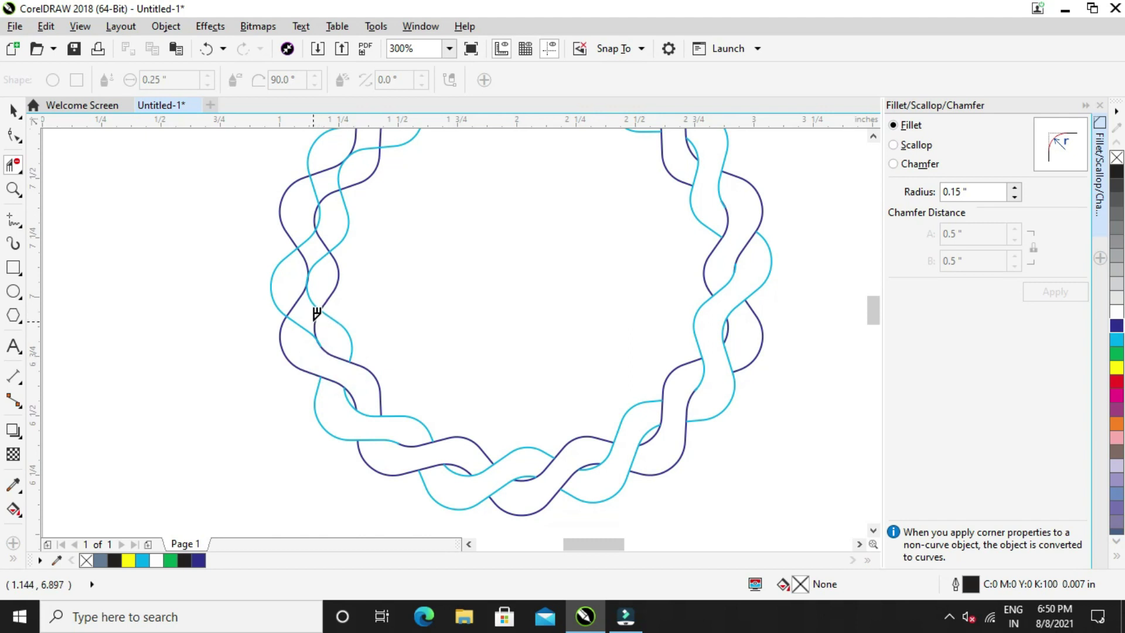
left_click(316, 313)
key("ctrl+z")
key("z")
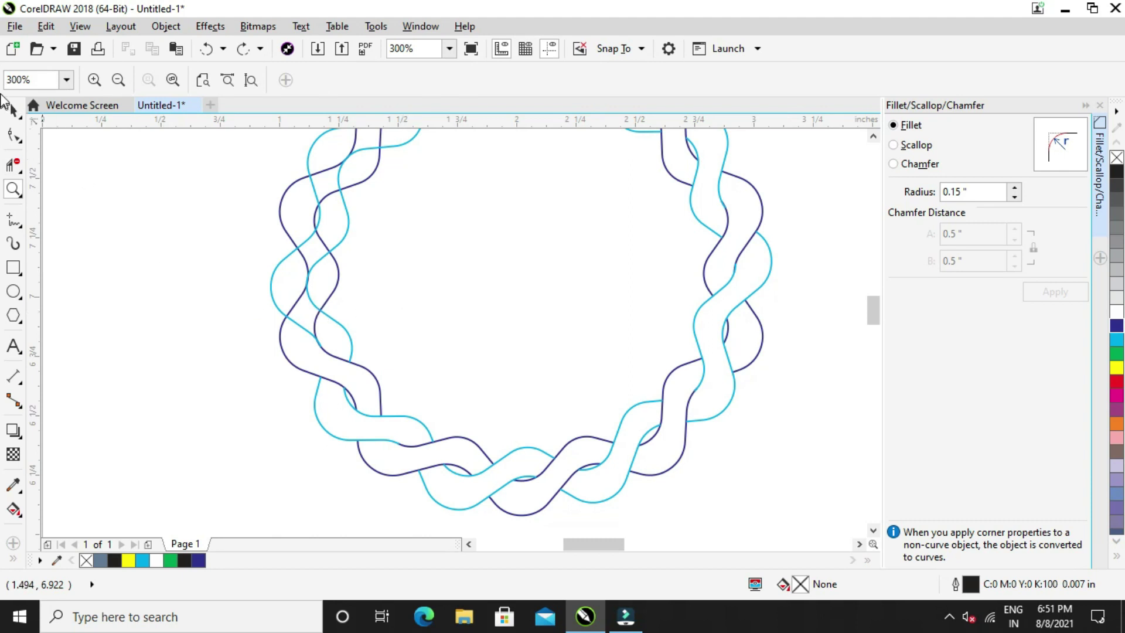
key("space")
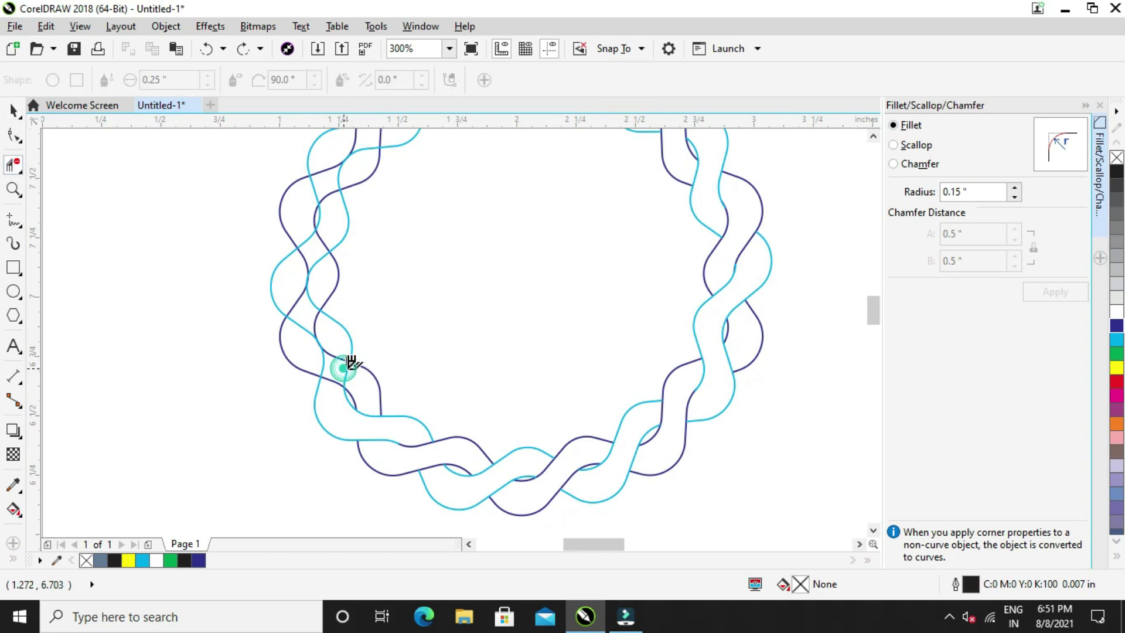
Delete the hidden segments at three successive crossings up the rings' left side, alternating cyan, dark blue and cyan
left_click(326, 357)
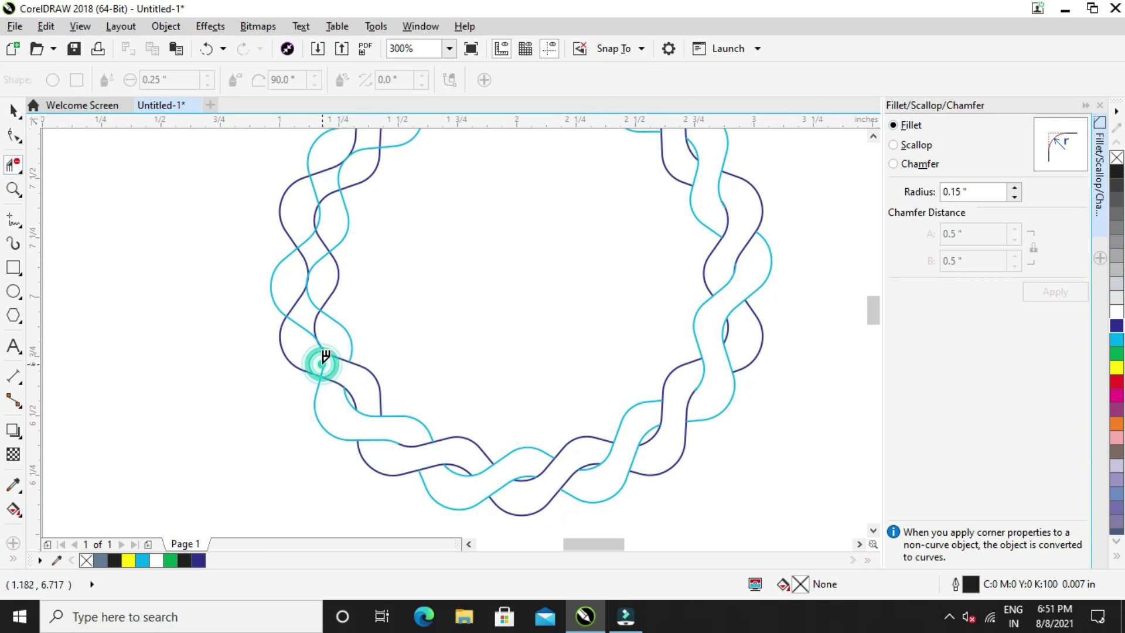
left_click(315, 315)
left_click(297, 301)
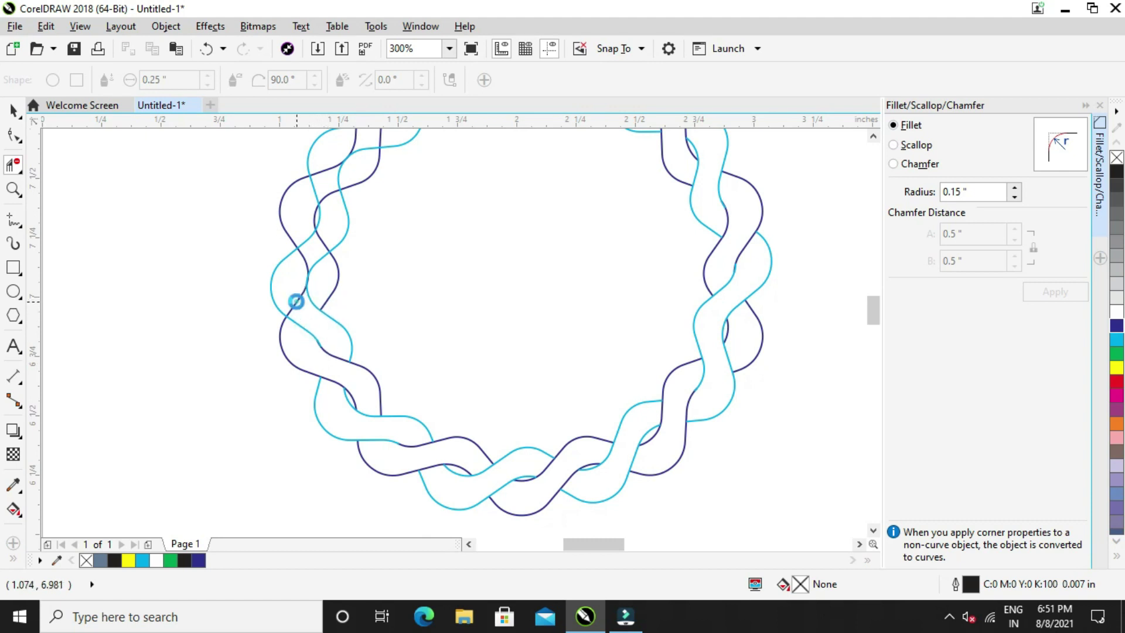
left_click(320, 250)
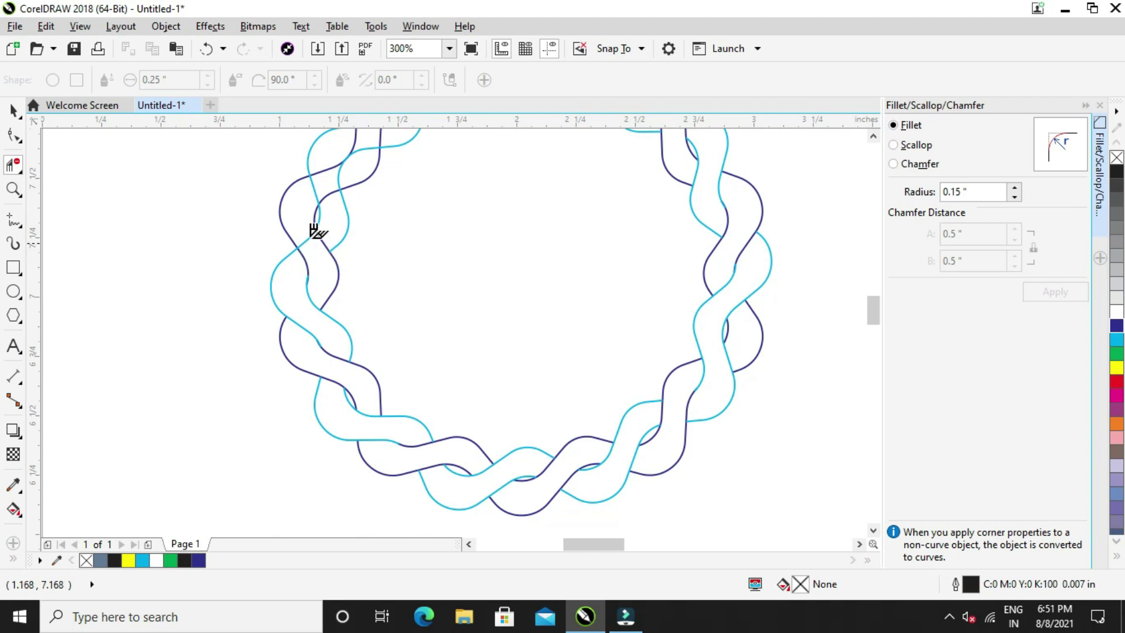
left_click(309, 235)
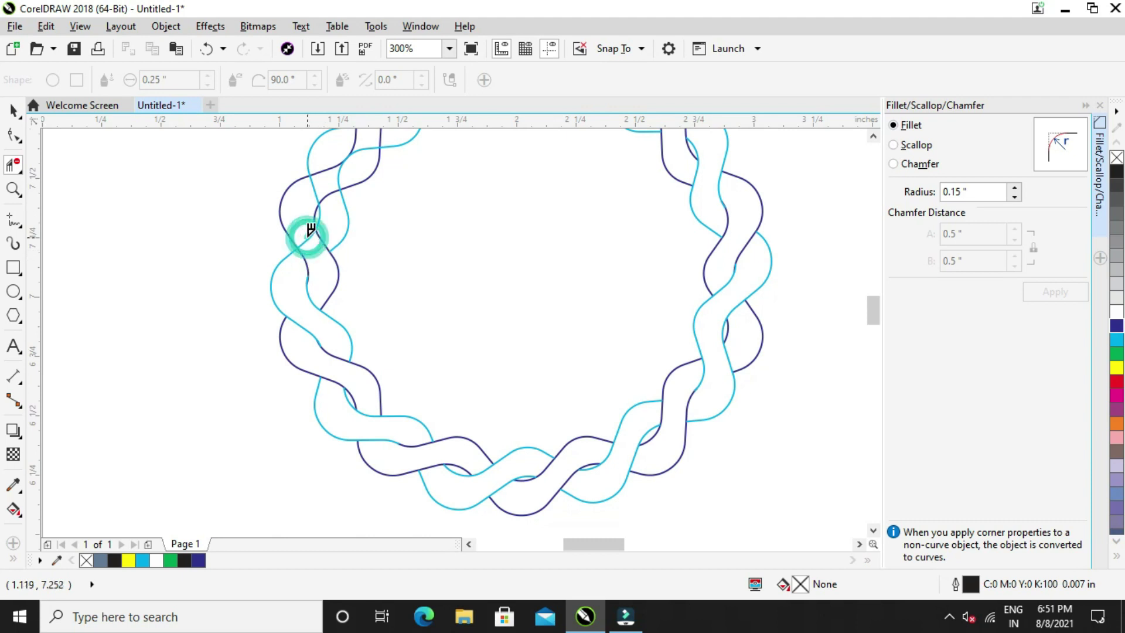
Delete the dark blue segments inside the cyan band at the upper-left crossing of the rings
left_click(873, 136)
left_click(873, 136)
left_click(873, 136)
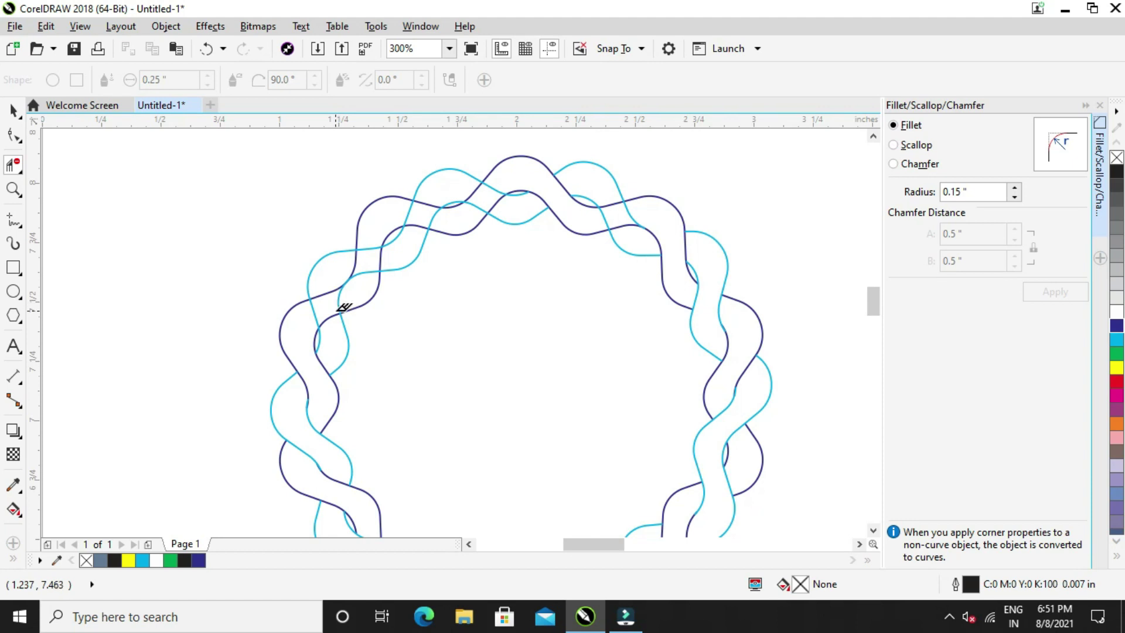
left_click(309, 358)
left_click(325, 312)
left_click(321, 293)
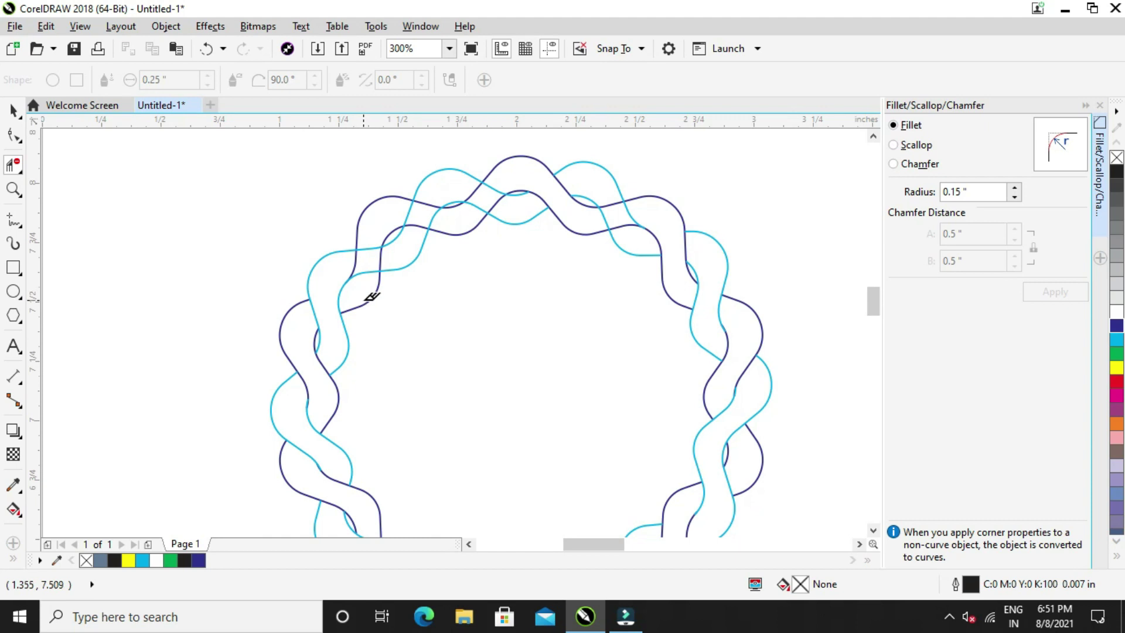
Delete the cyan segments inside the blue band at the upper-left bend, and the dark blue segments at the following two crossings toward the top
left_click(367, 266)
left_click(371, 245)
left_click(423, 202)
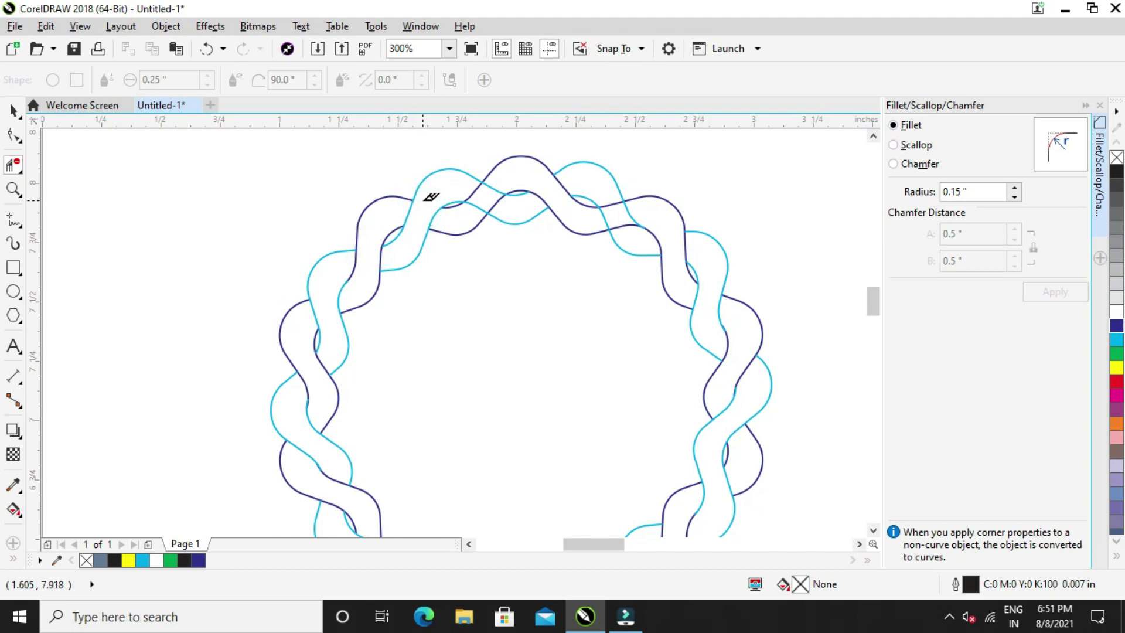
left_click(476, 186)
scroll(615, 316, "down", 2)
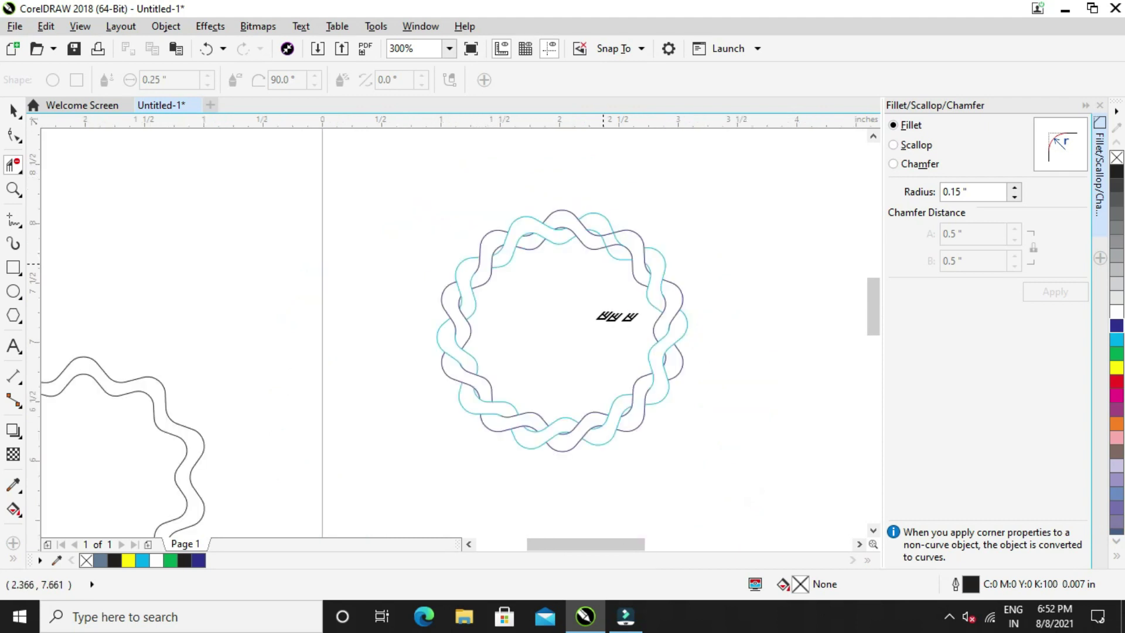
scroll(498, 312, "up", 2)
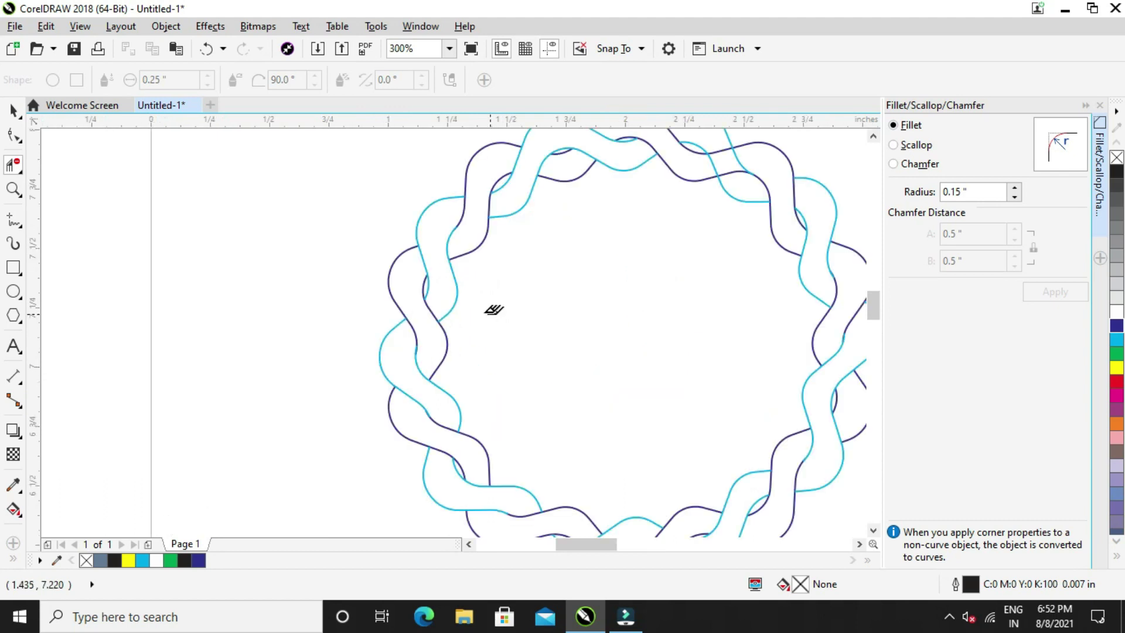
scroll(491, 309, "down", 1)
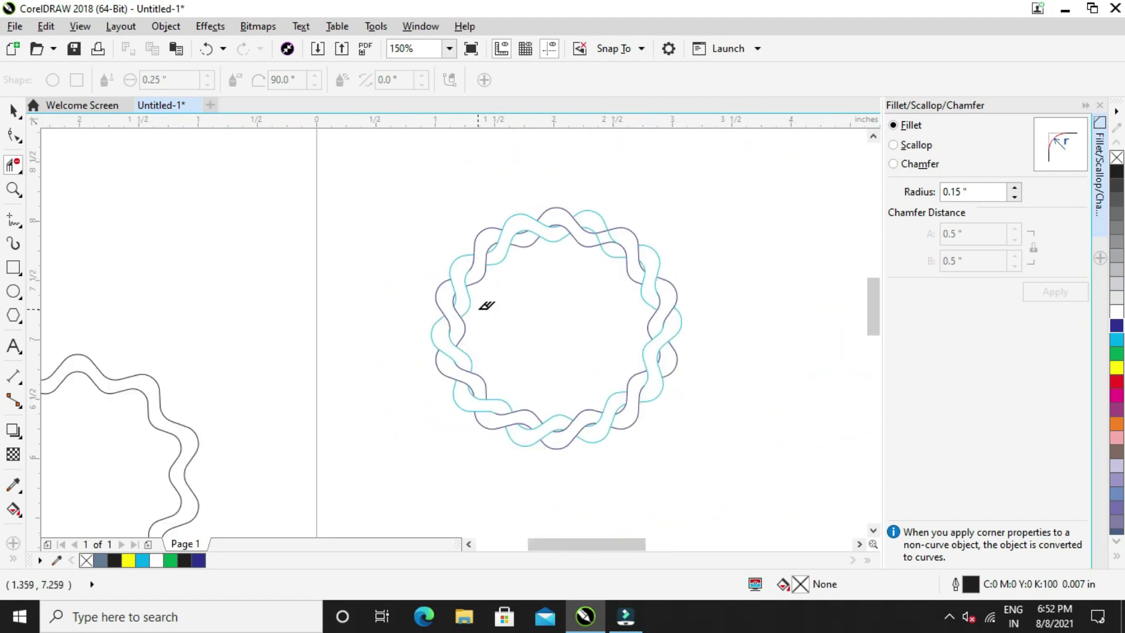
scroll(487, 305, "up", 1)
scroll(447, 295, "down", 1)
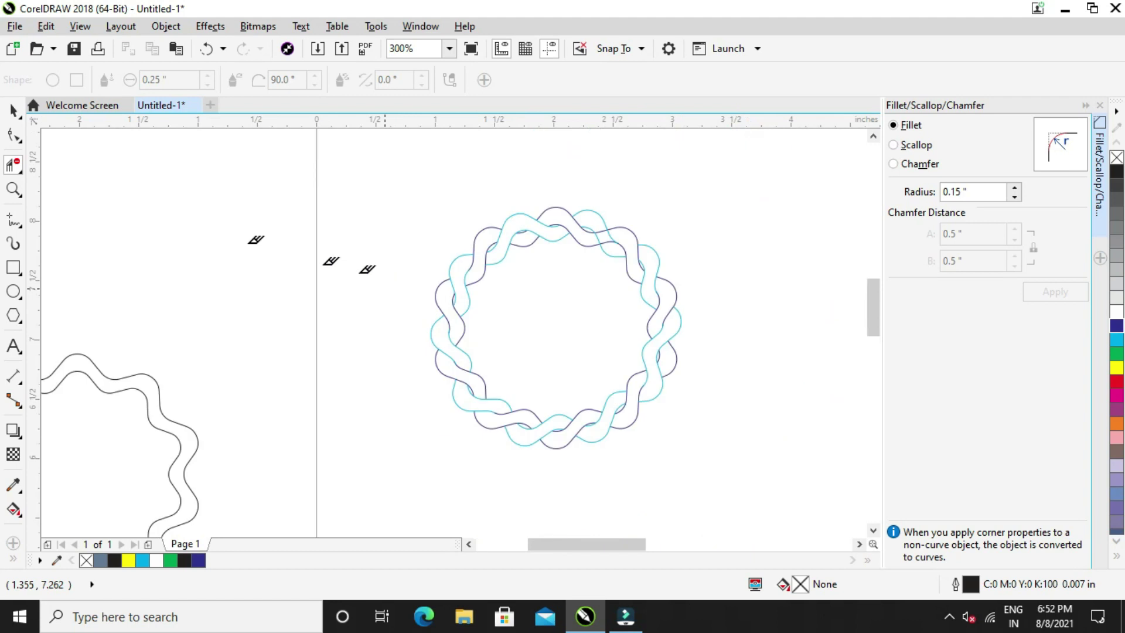
Create a Smart Fill shape from the upper-left section of the cyan band and colour it cyan
left_click(13, 112)
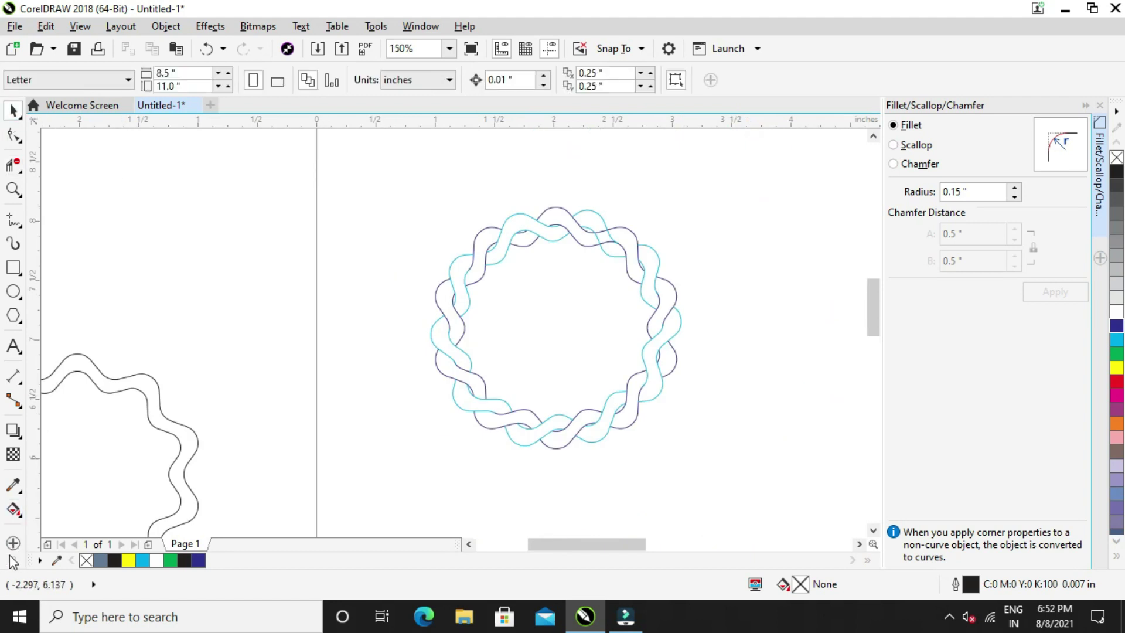
right_click(18, 170)
left_click(9, 103)
left_click(13, 543)
left_click(1118, 340)
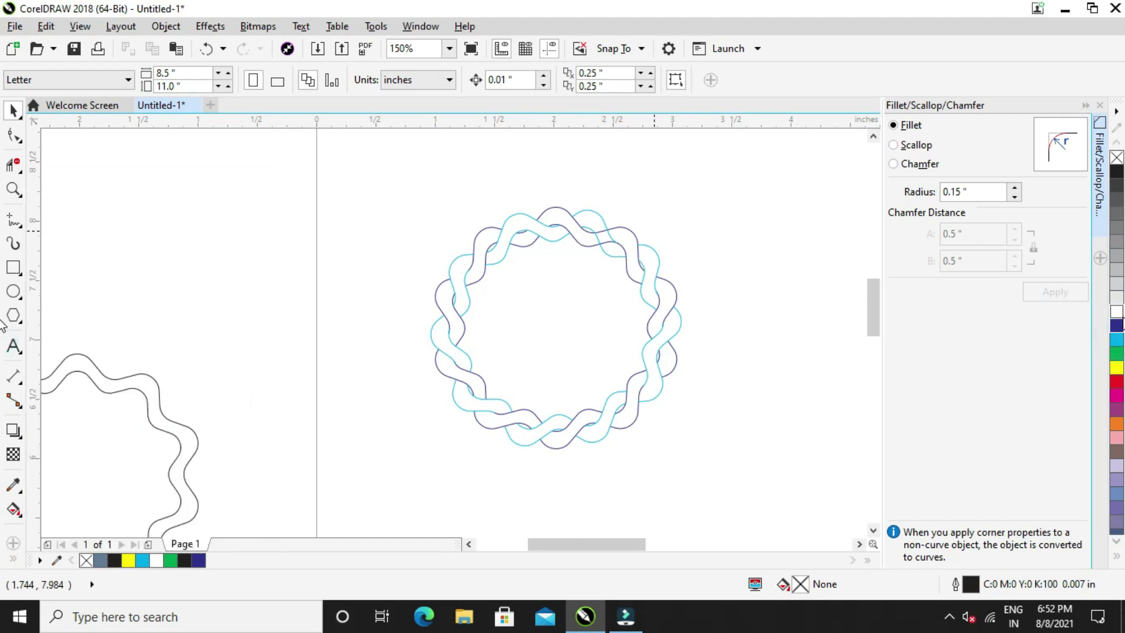
left_click(14, 563)
left_click(40, 548)
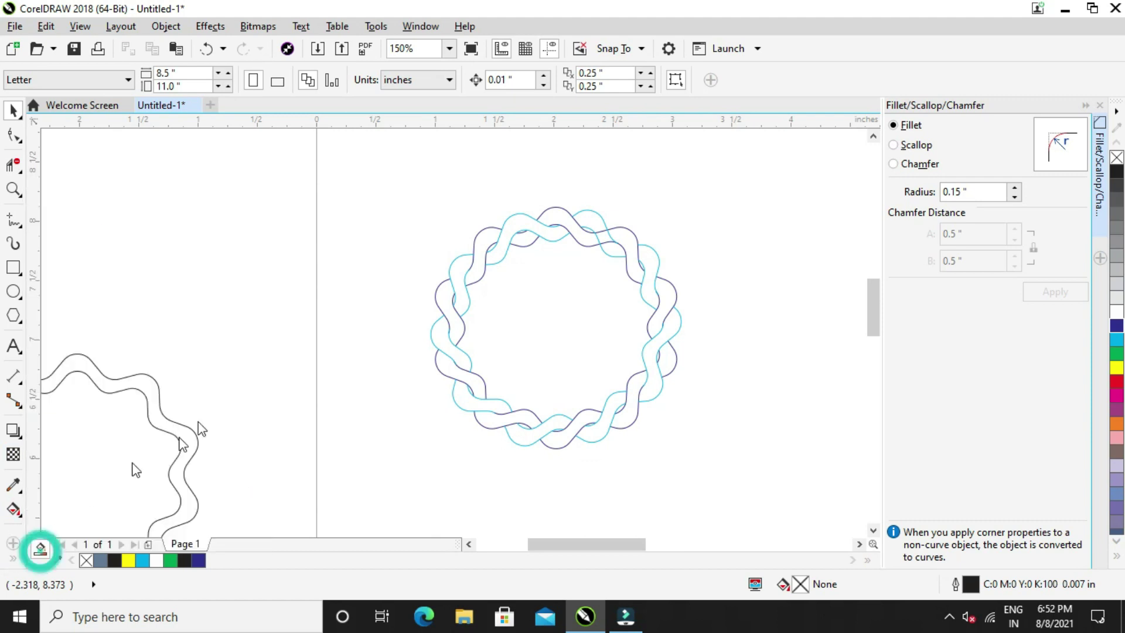
left_click(462, 265)
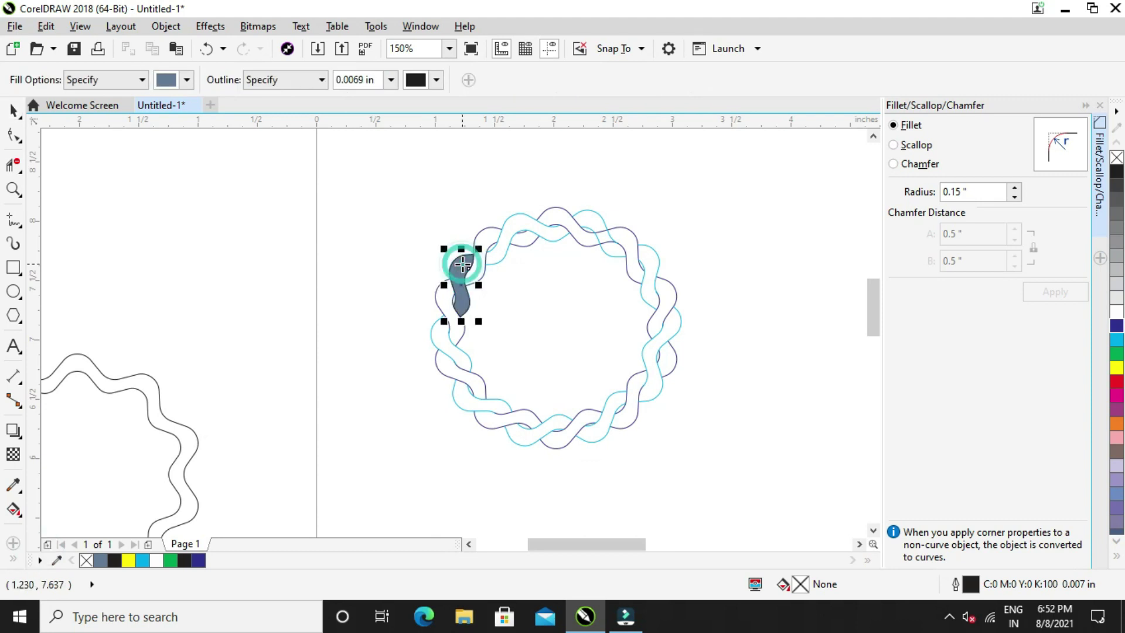
left_click(1118, 339)
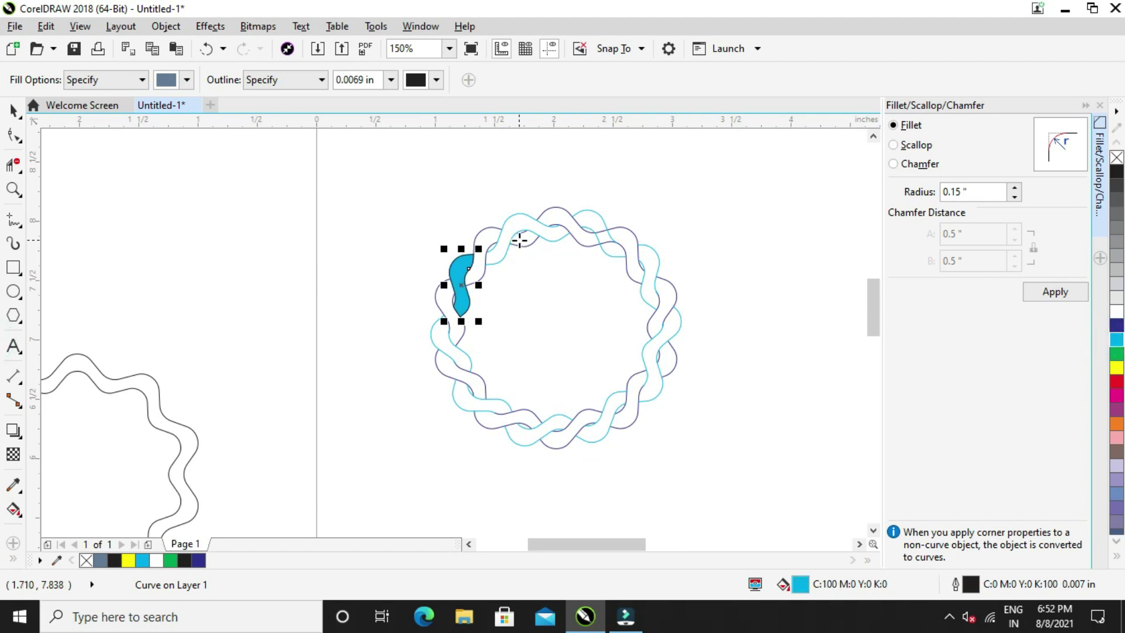
Smart-fill the two cyan-outlined band sections along the top of the ornament and colour them cyan
left_click(502, 242)
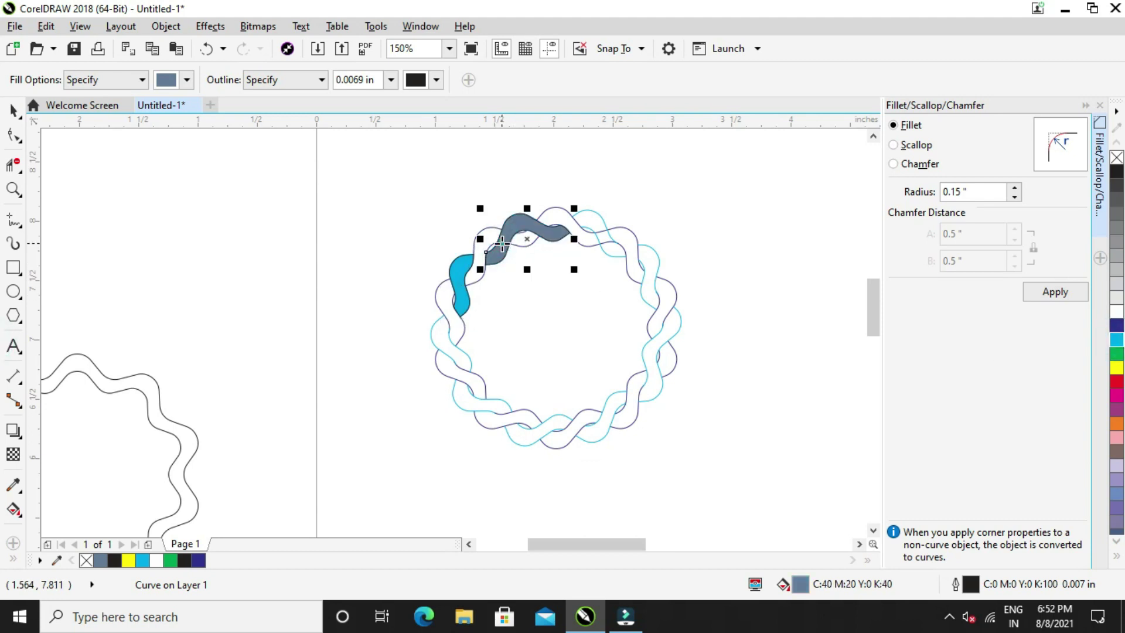
left_click(1117, 340)
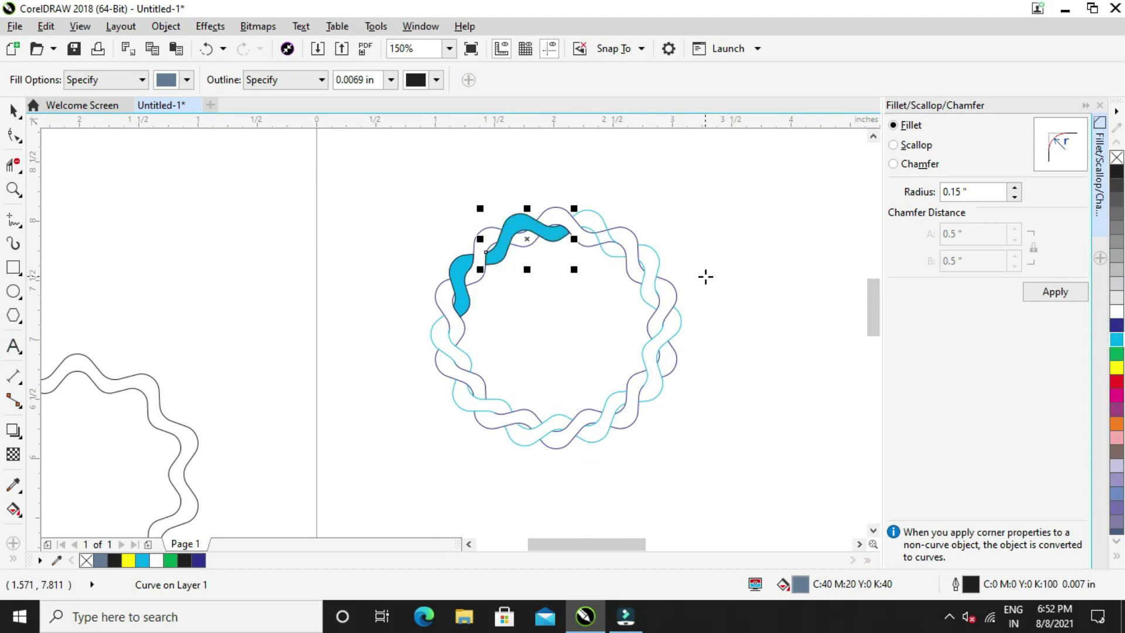
left_click(608, 249)
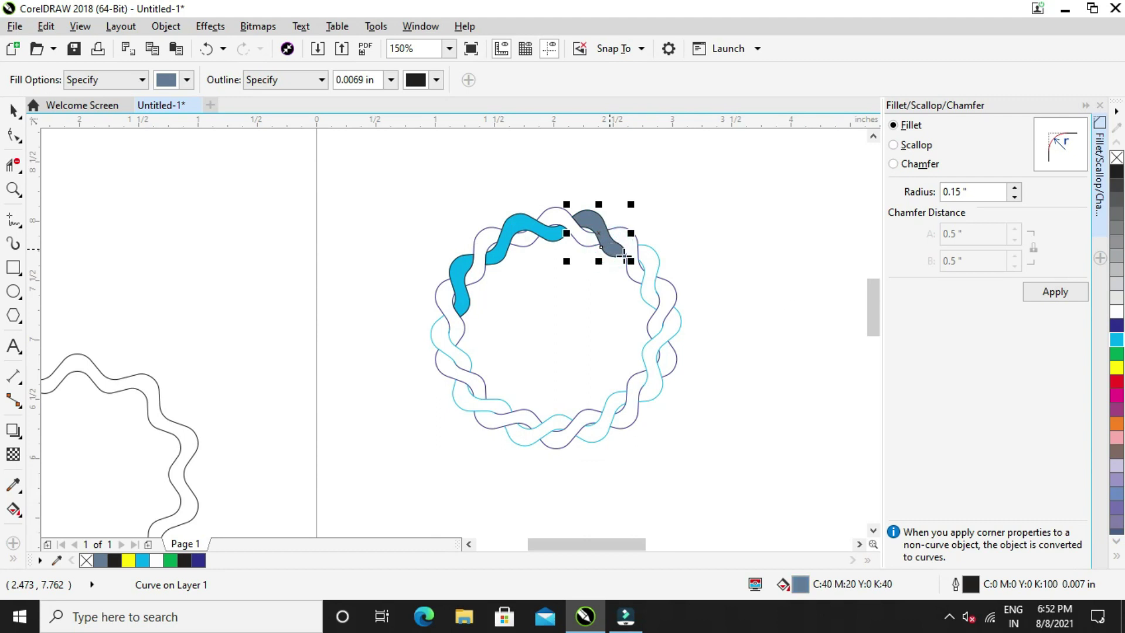
left_click(1116, 341)
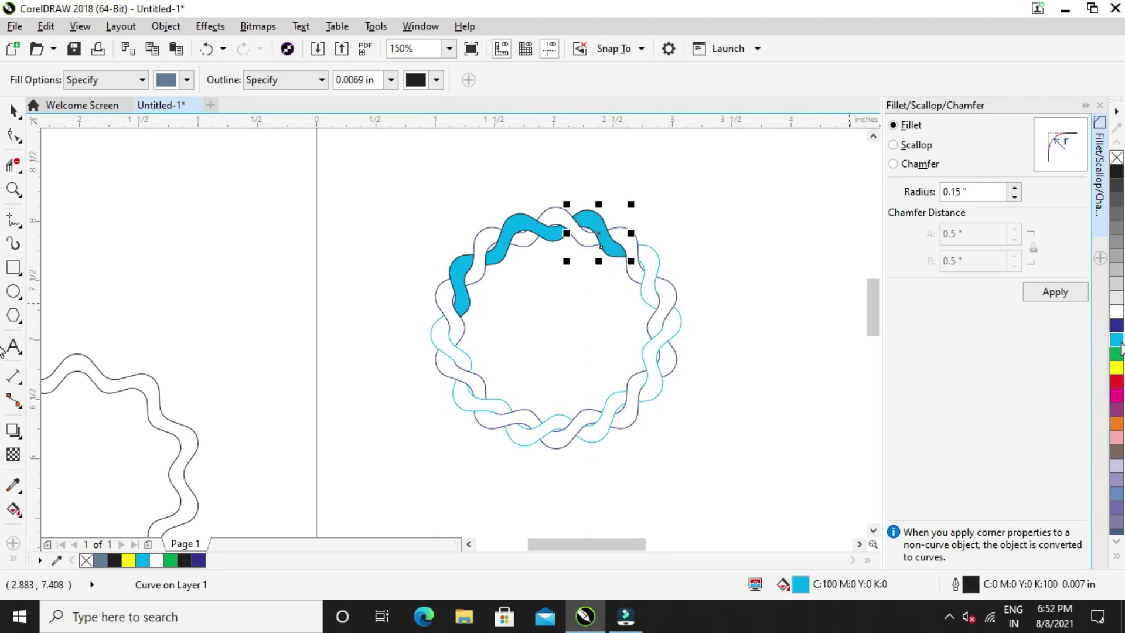
Smart-fill the two cyan-outlined band sections on the ornament's right side and colour them cyan
left_click(648, 292)
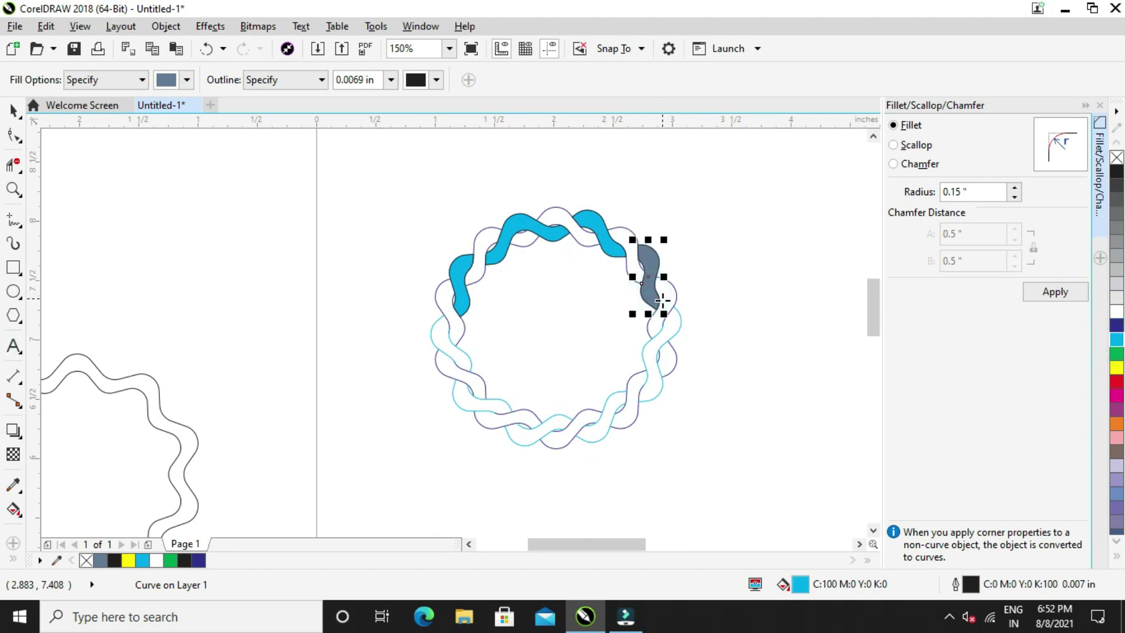
left_click(1113, 343)
left_click(659, 340)
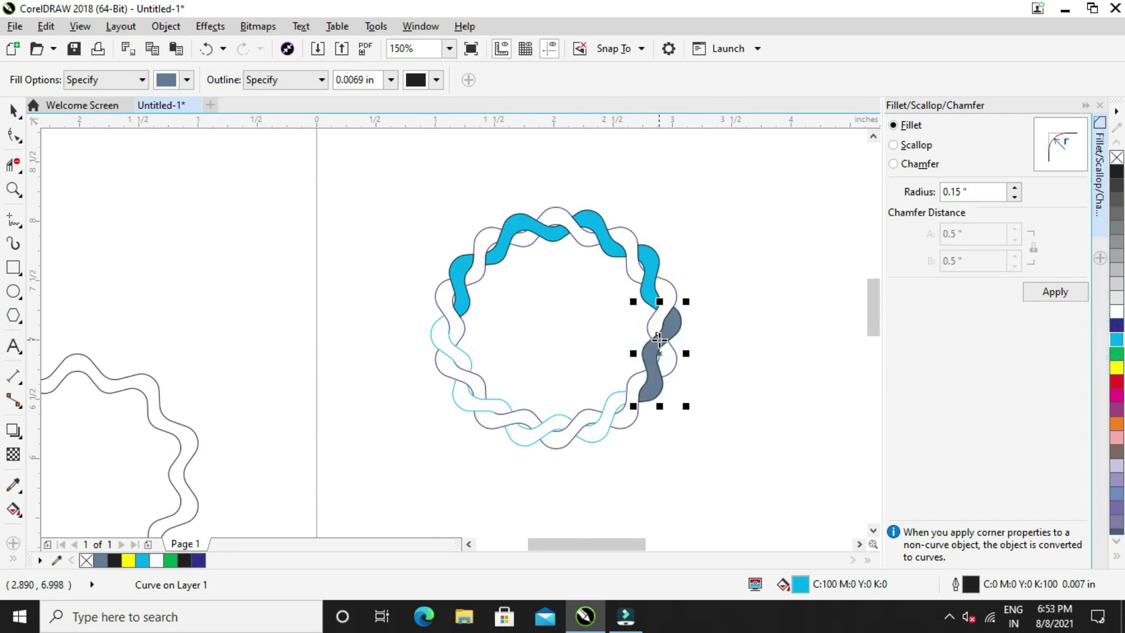
left_click(1117, 340)
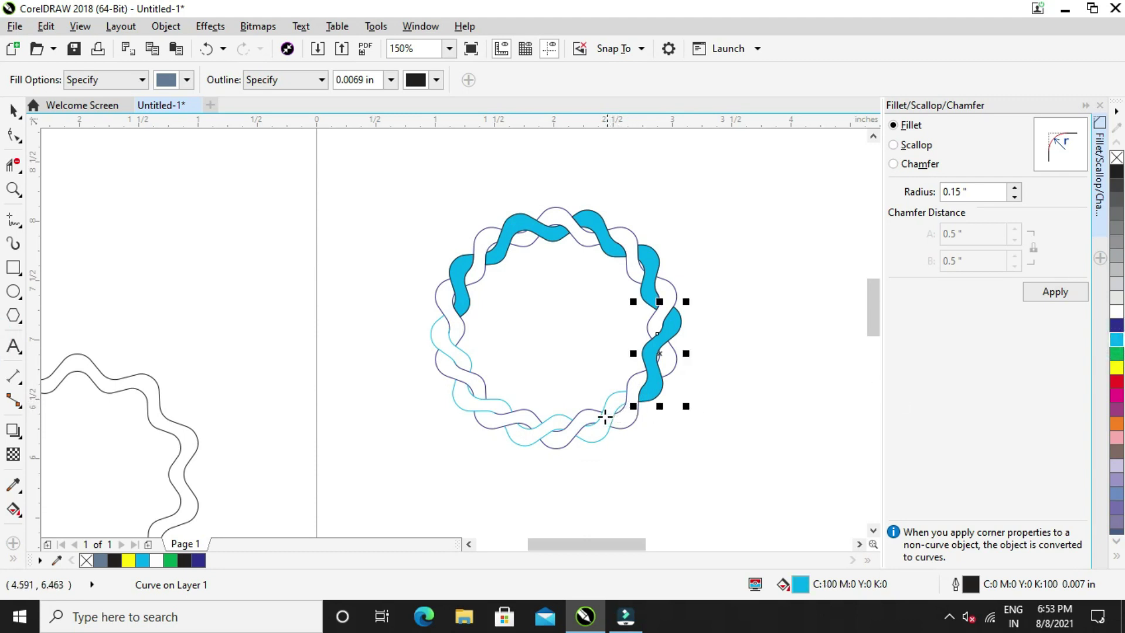
Smart-fill the two cyan-outlined band sections along the bottom of the ornament and colour them cyan
left_click(611, 416)
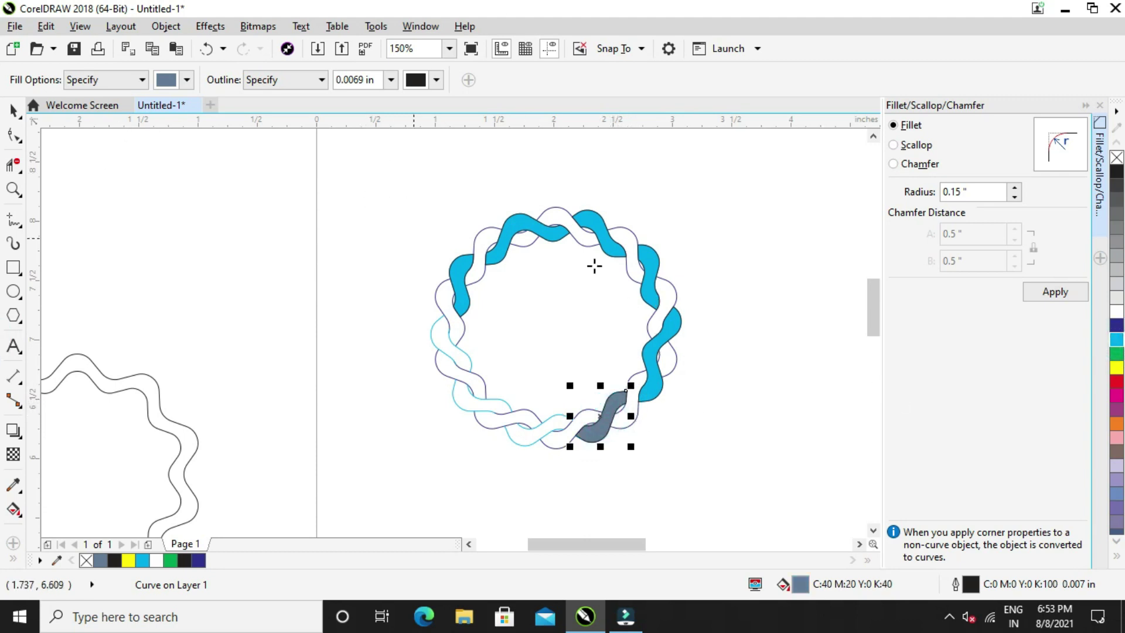
left_click(1118, 340)
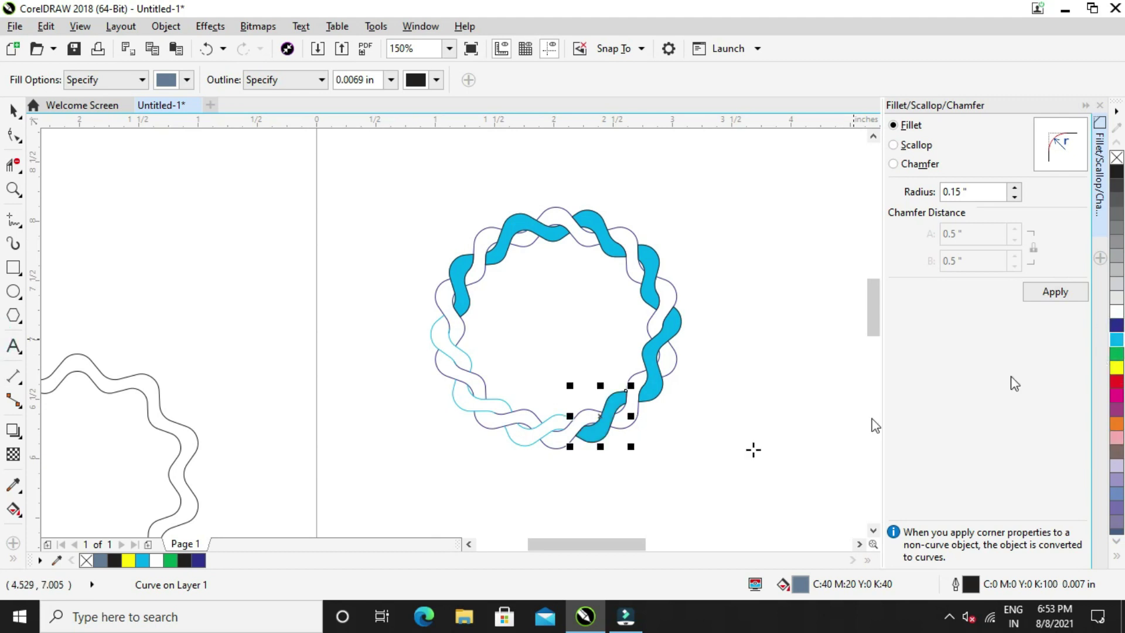
left_click(540, 428)
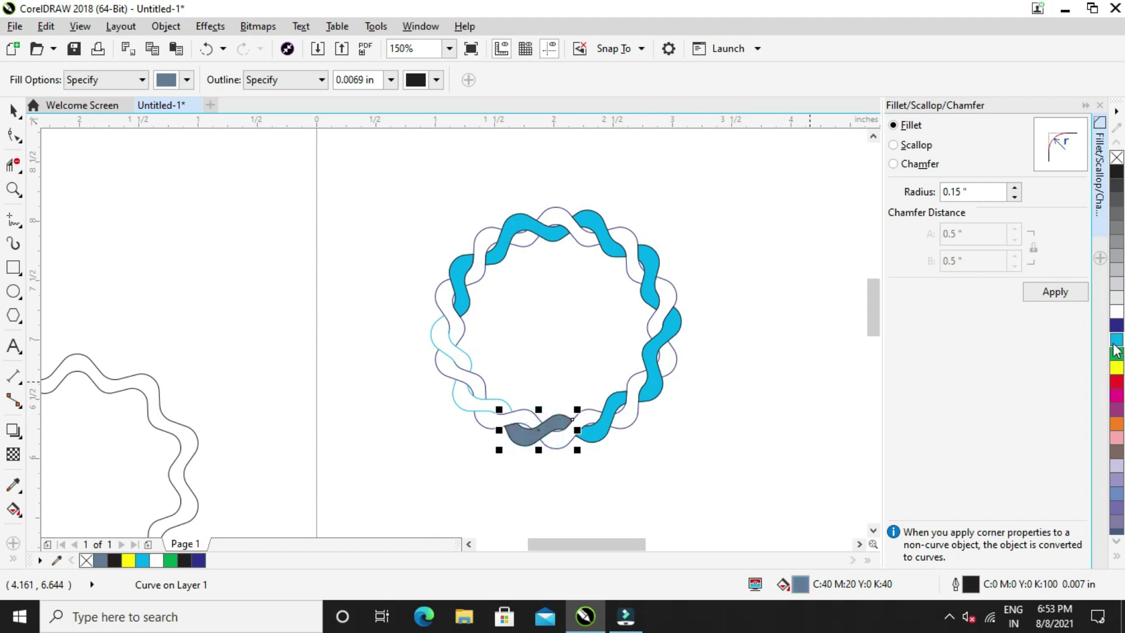
left_click(1116, 345)
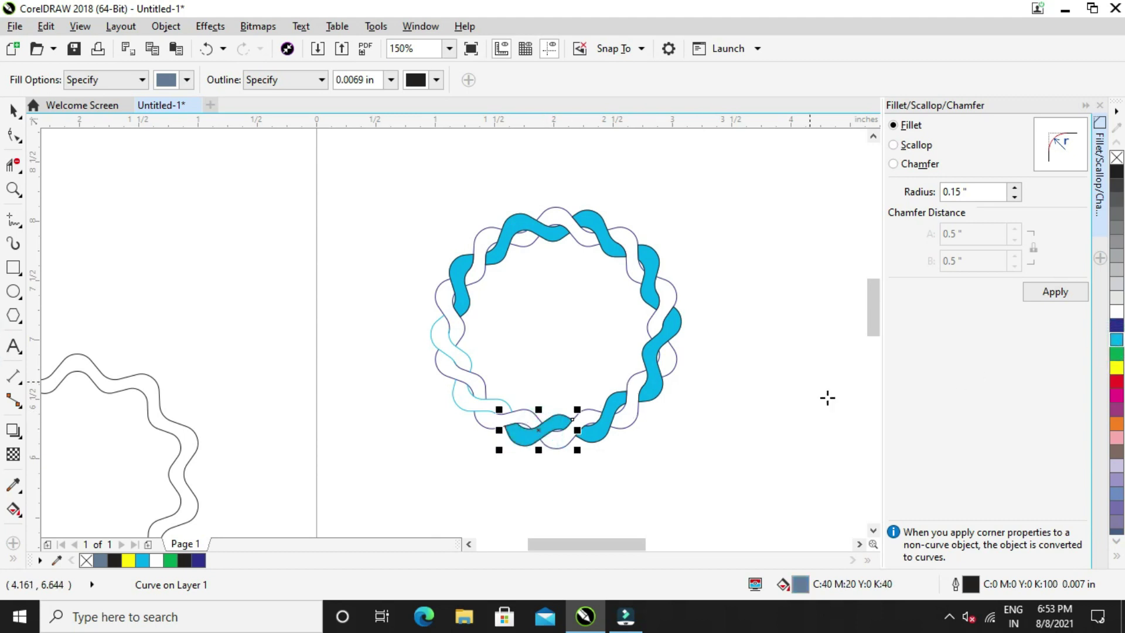
Smart-fill the two remaining cyan-outlined band sections on the ornament's lower-left and left side and colour them cyan
left_click(478, 404)
left_click(1116, 340)
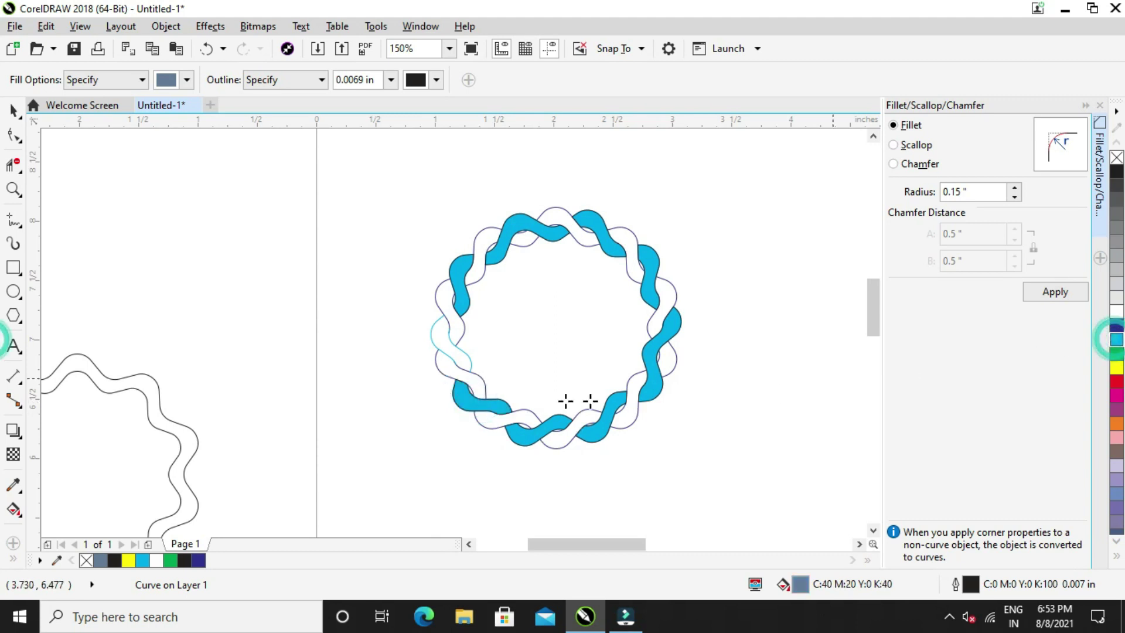
left_click(455, 358)
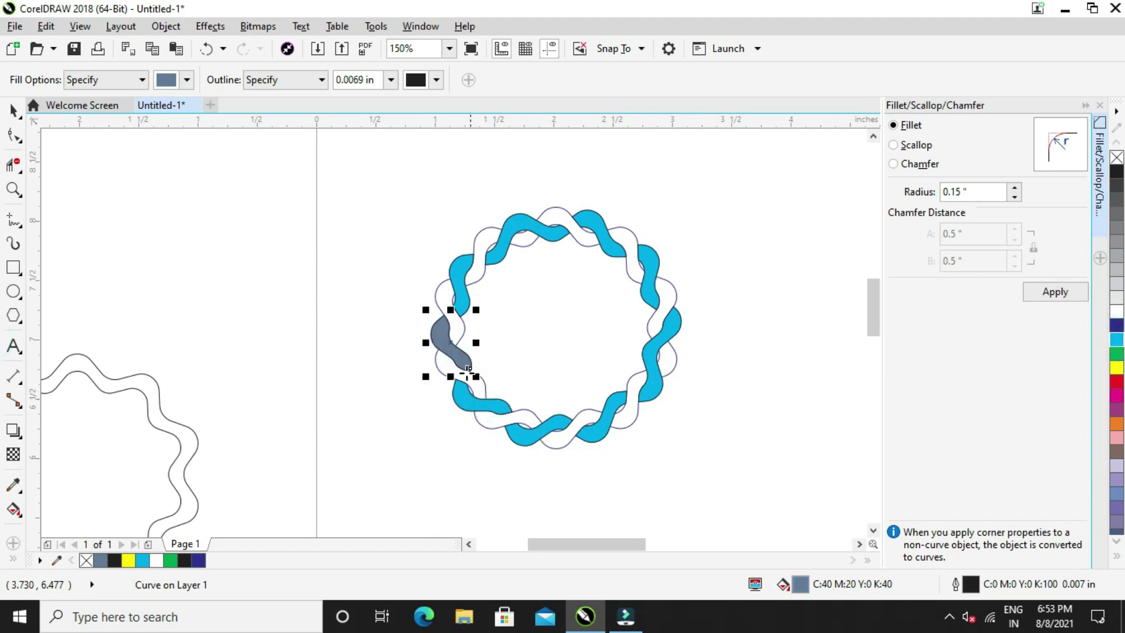
left_click(1117, 340)
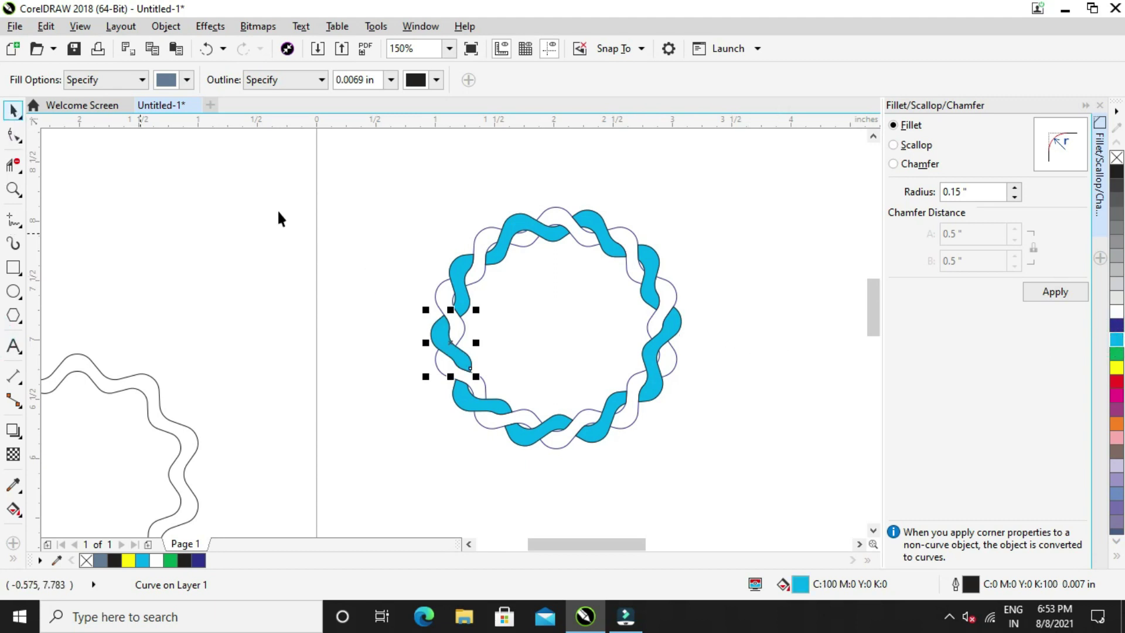
Smart-fill the blue-outlined band section at the very top of the ornament and colour it dark blue
left_click(548, 216)
left_click(621, 202)
left_click(572, 224)
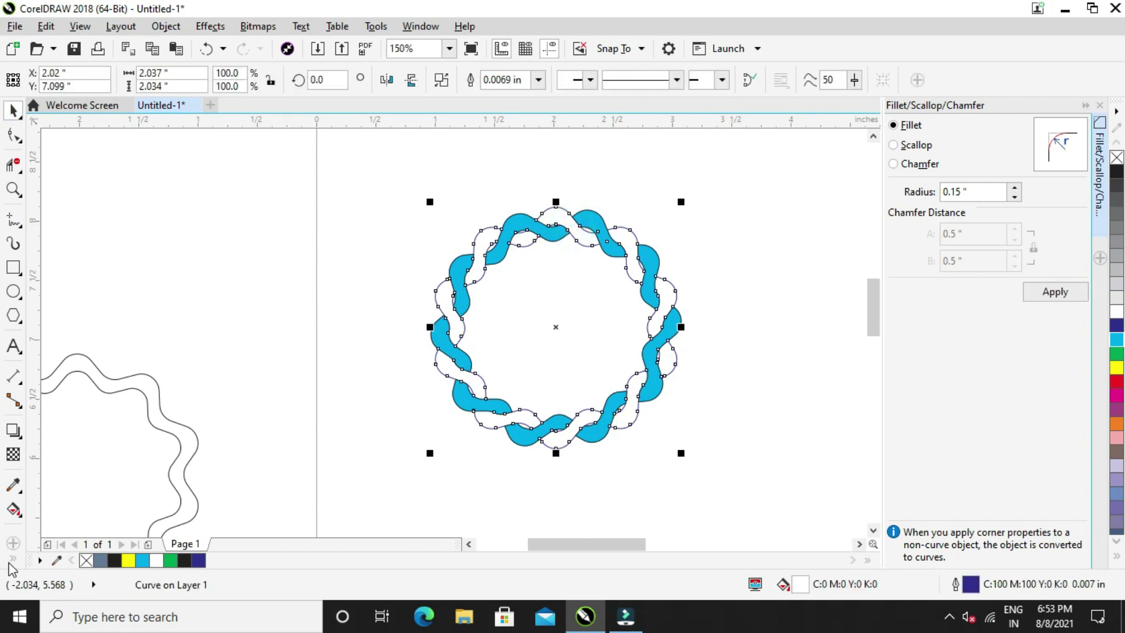
left_click(36, 552)
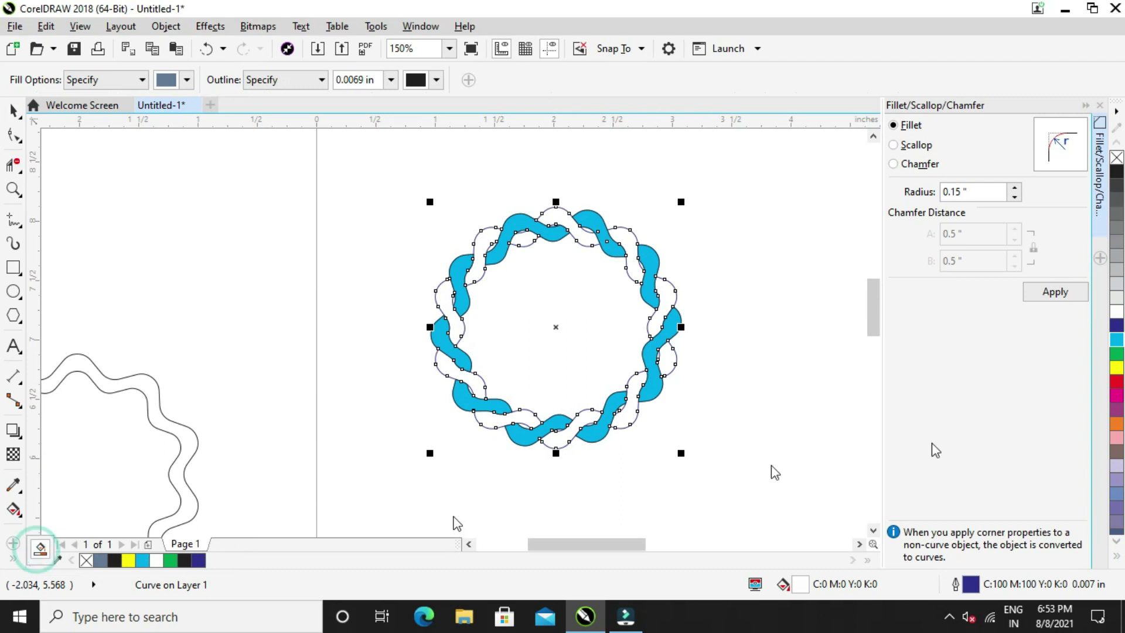
left_click(560, 218)
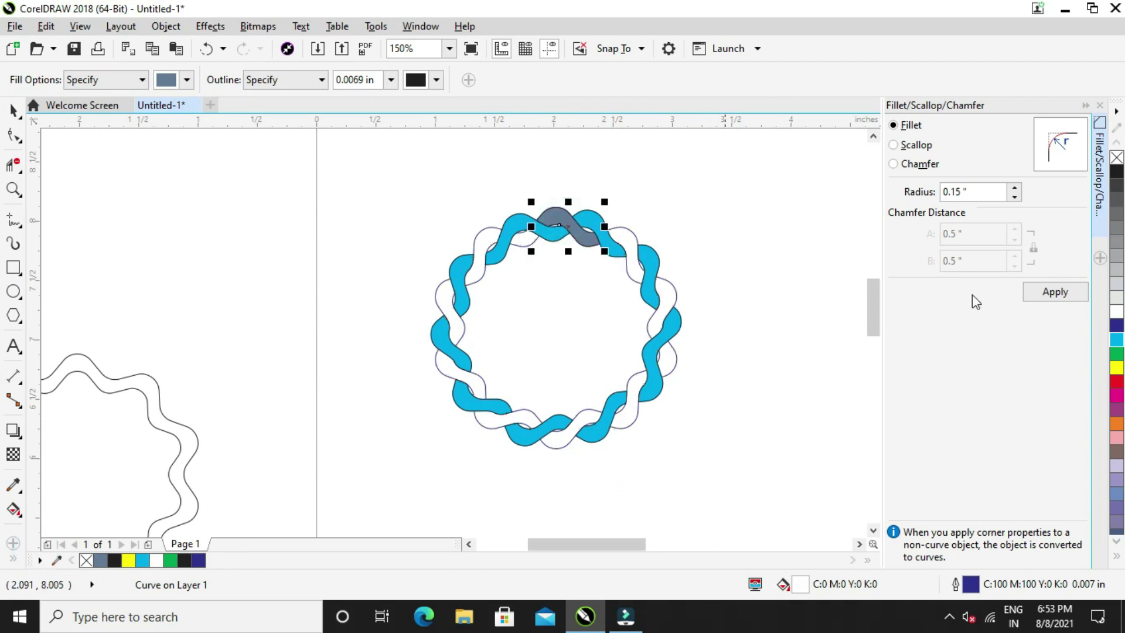
left_click(1117, 367)
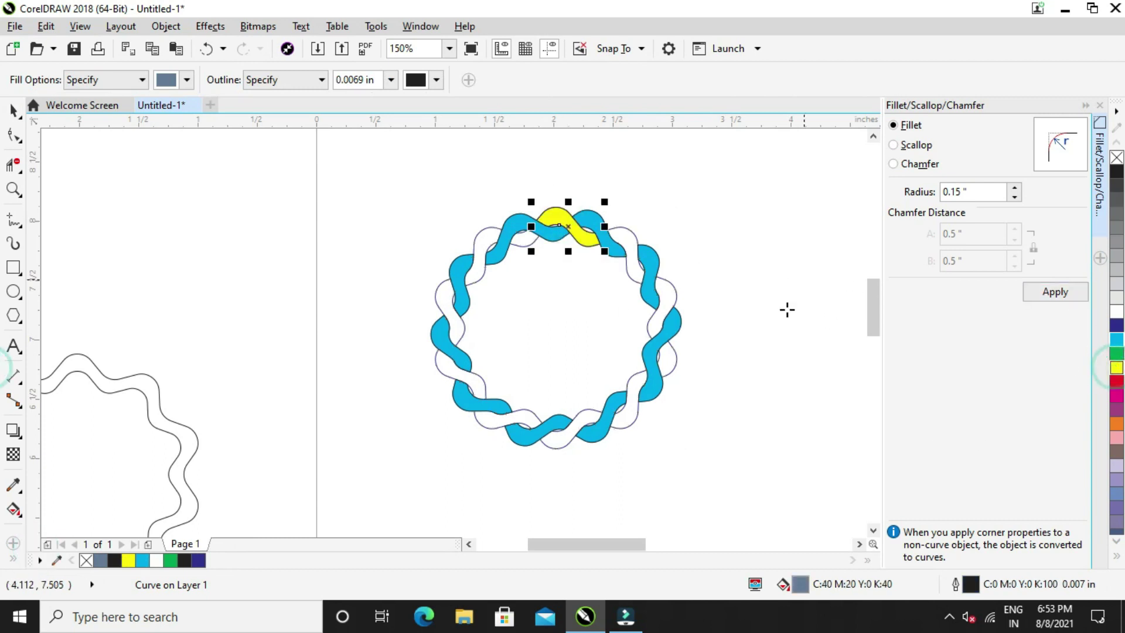
left_click(1115, 325)
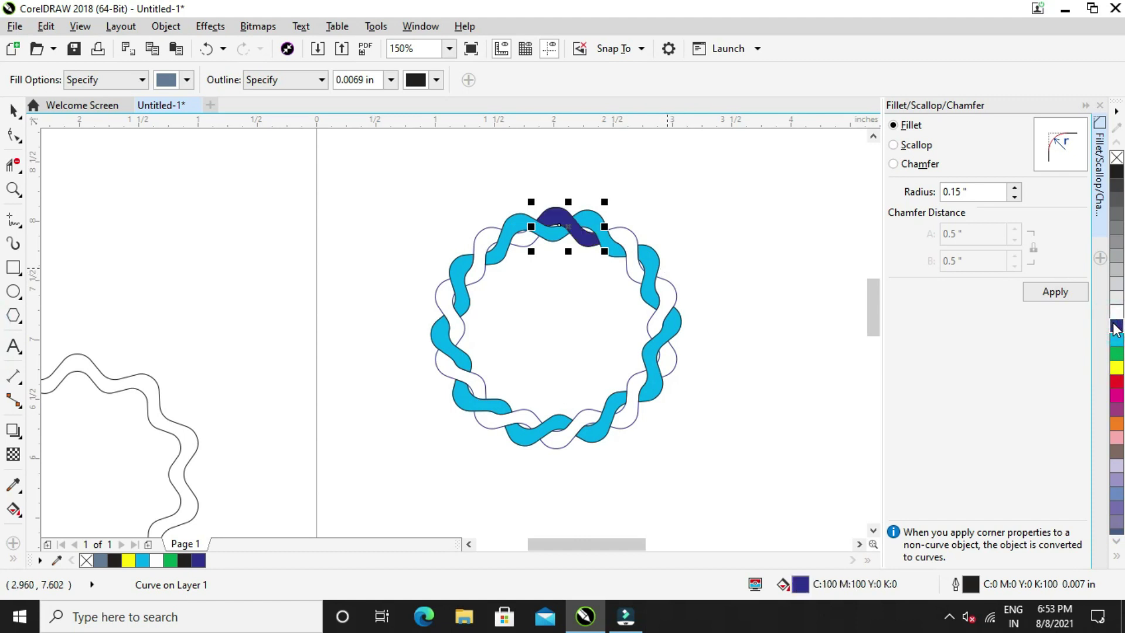
Smart-fill the three blue-outlined band sections down the ornament's right side and colour them dark blue
left_click(623, 239)
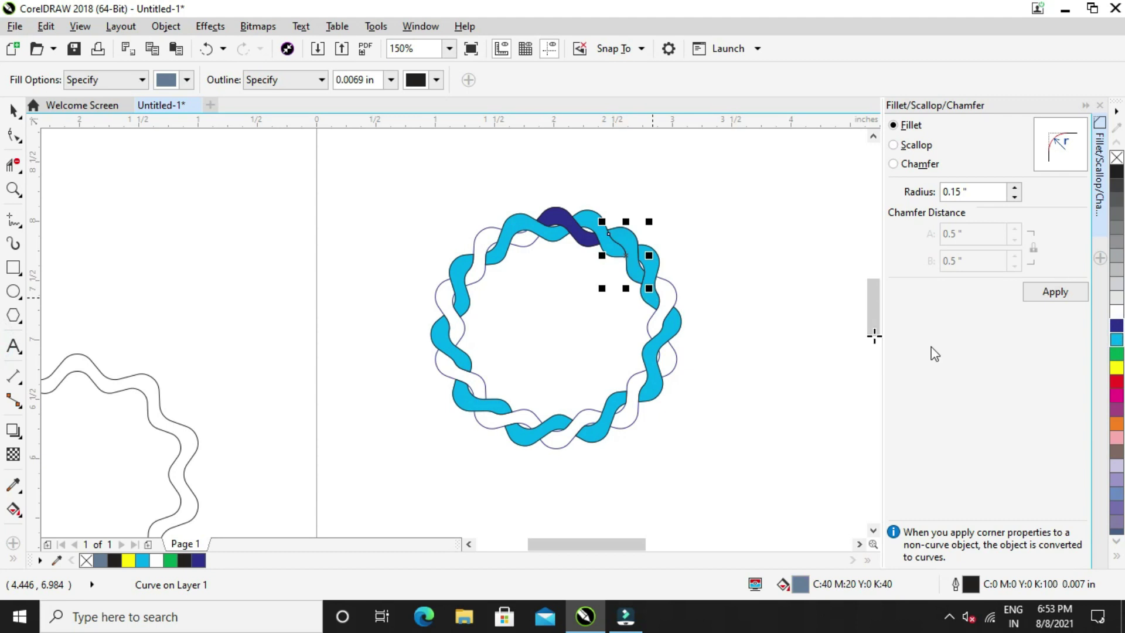
left_click(1117, 340)
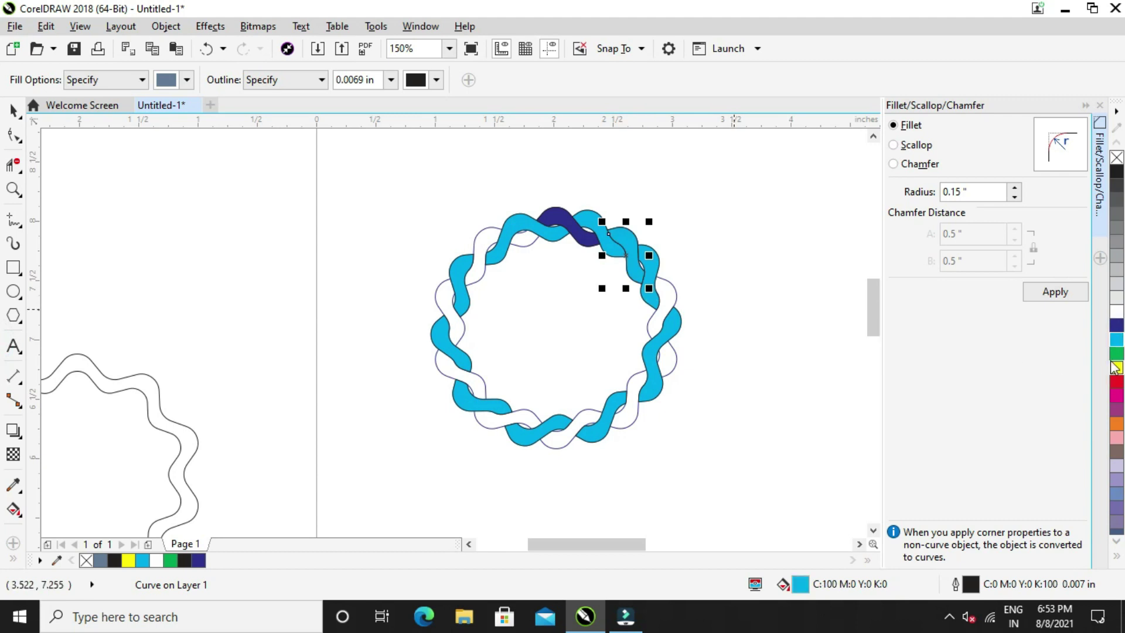
left_click(1116, 328)
left_click(661, 305)
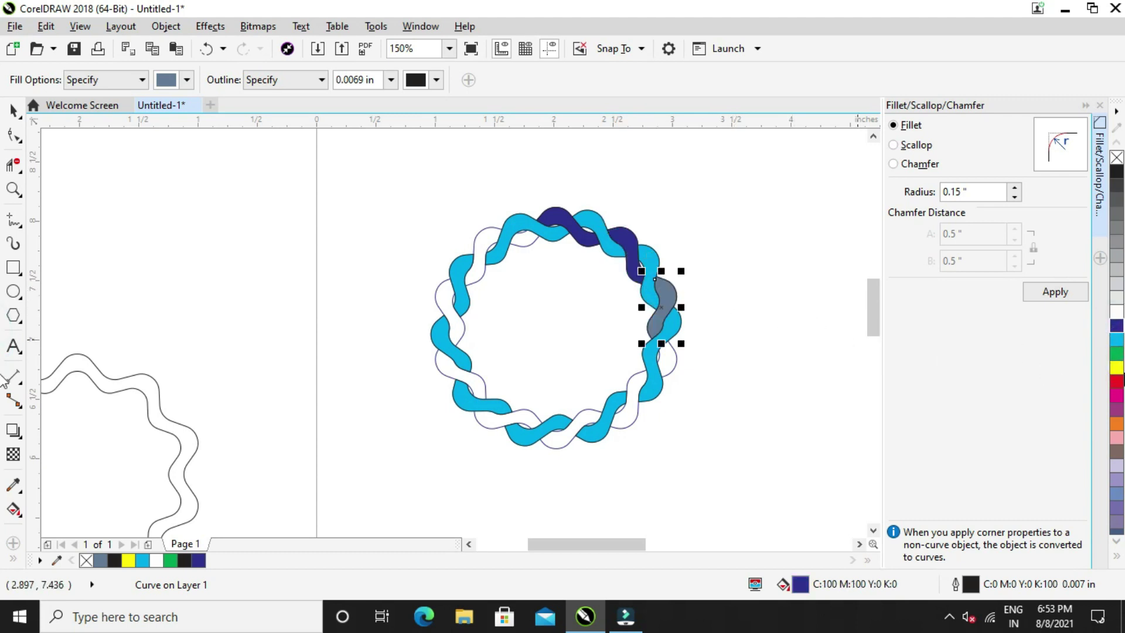
left_click(1115, 327)
left_click(666, 360)
left_click(1115, 328)
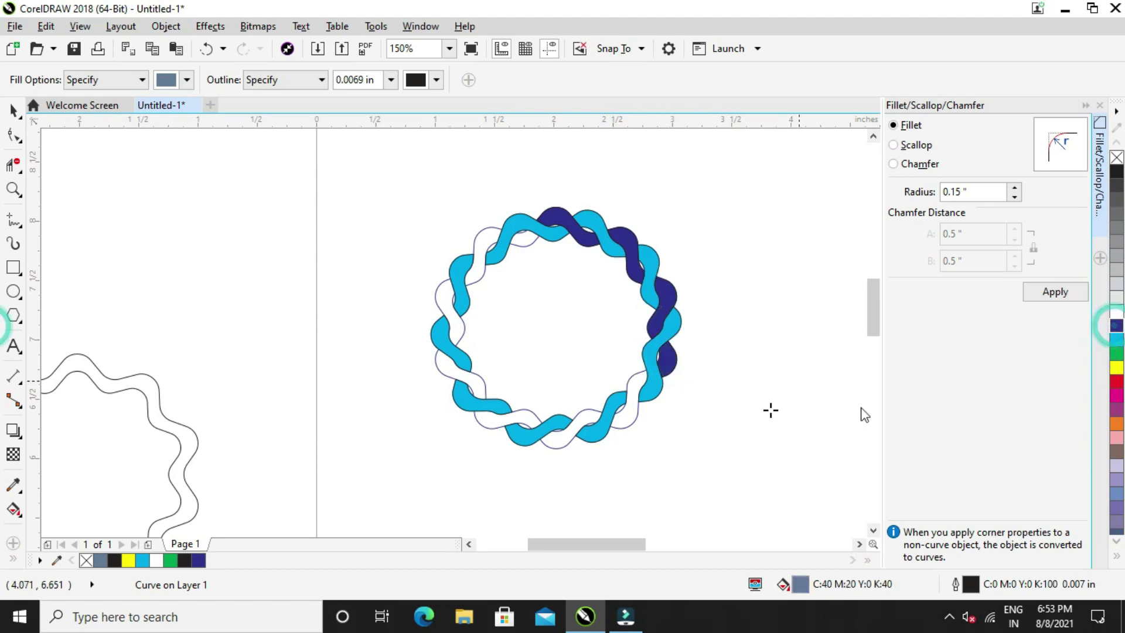
Smart-fill the three blue-outlined band sections from the lower right to the lower left and colour them dark blue
left_click(628, 398)
left_click(1115, 328)
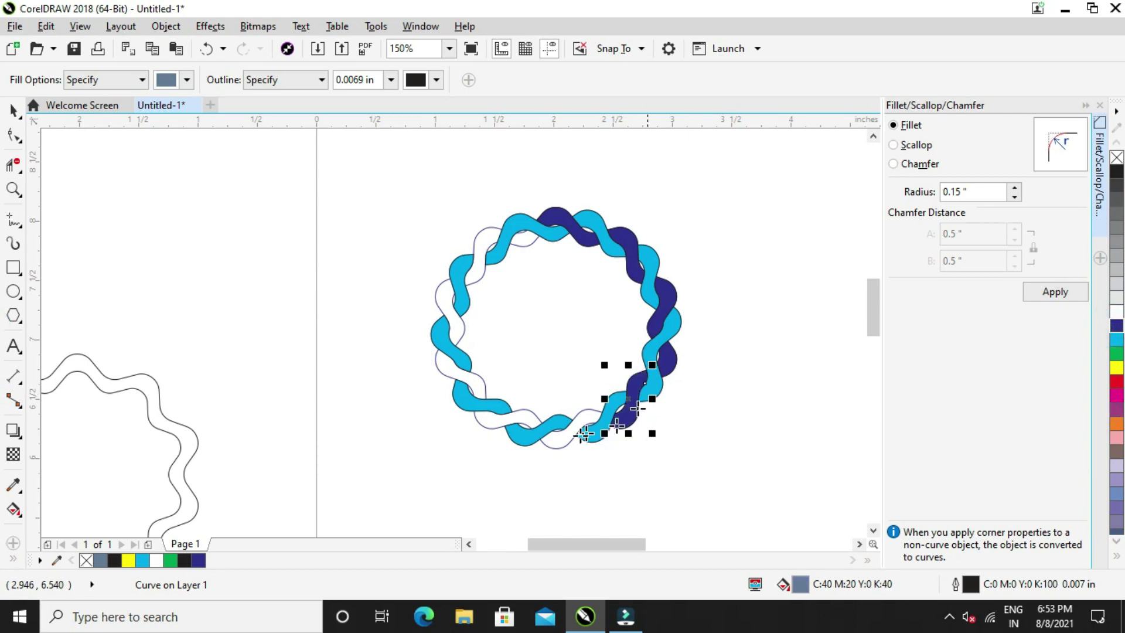
left_click(570, 429)
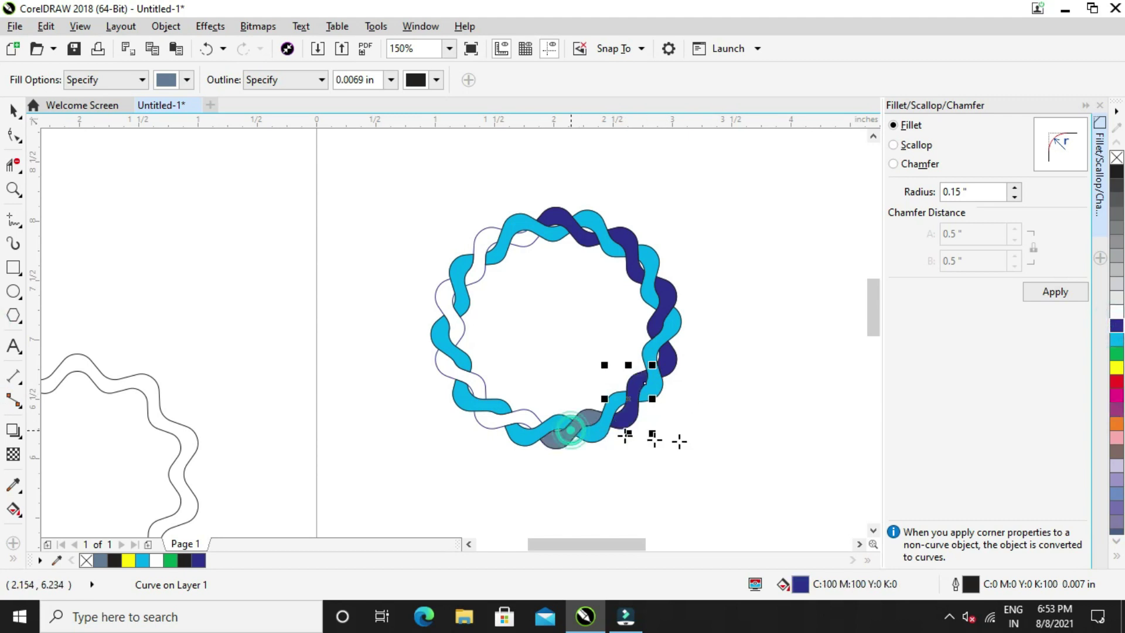
left_click(1115, 328)
left_click(517, 418)
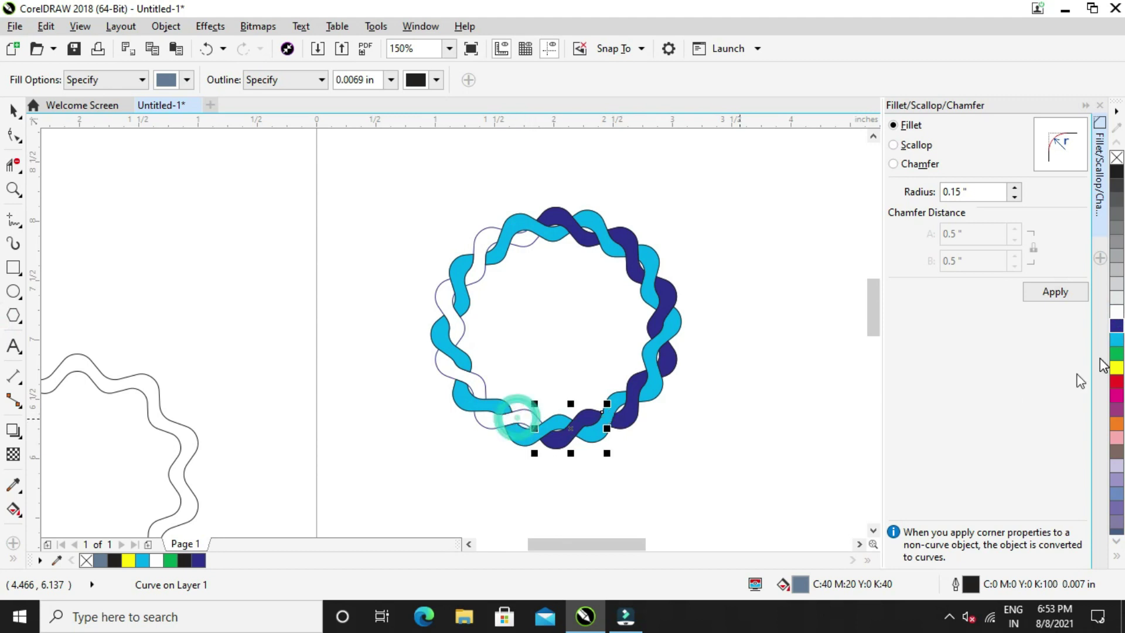
left_click(1115, 328)
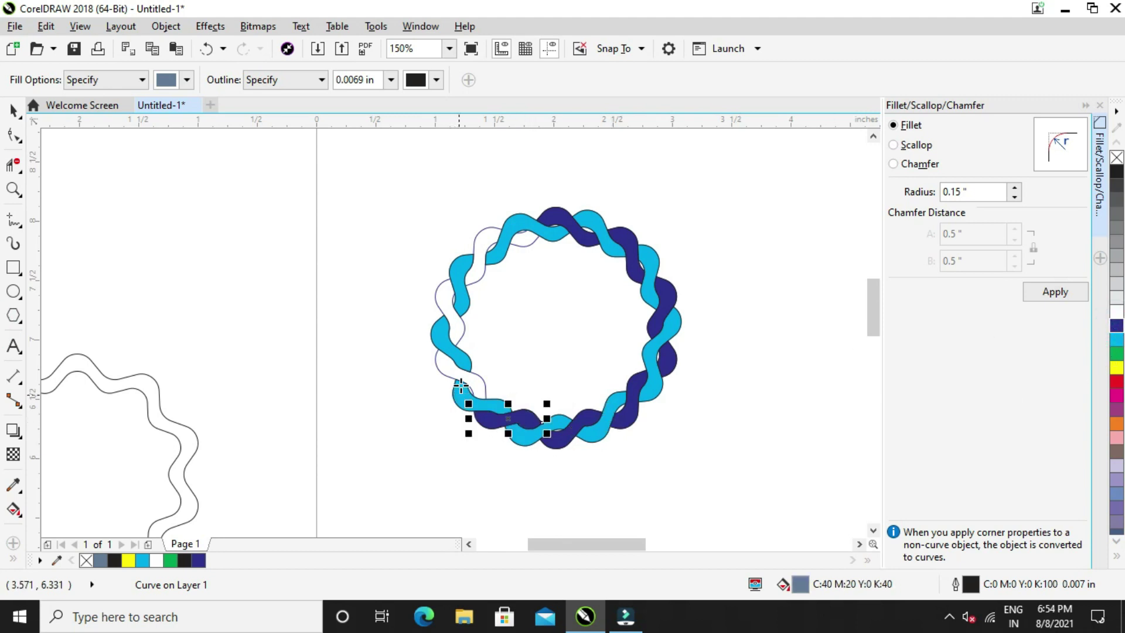
Smart-fill the three blue-outlined band sections up the ornament's left side and colour them dark blue
left_click(463, 380)
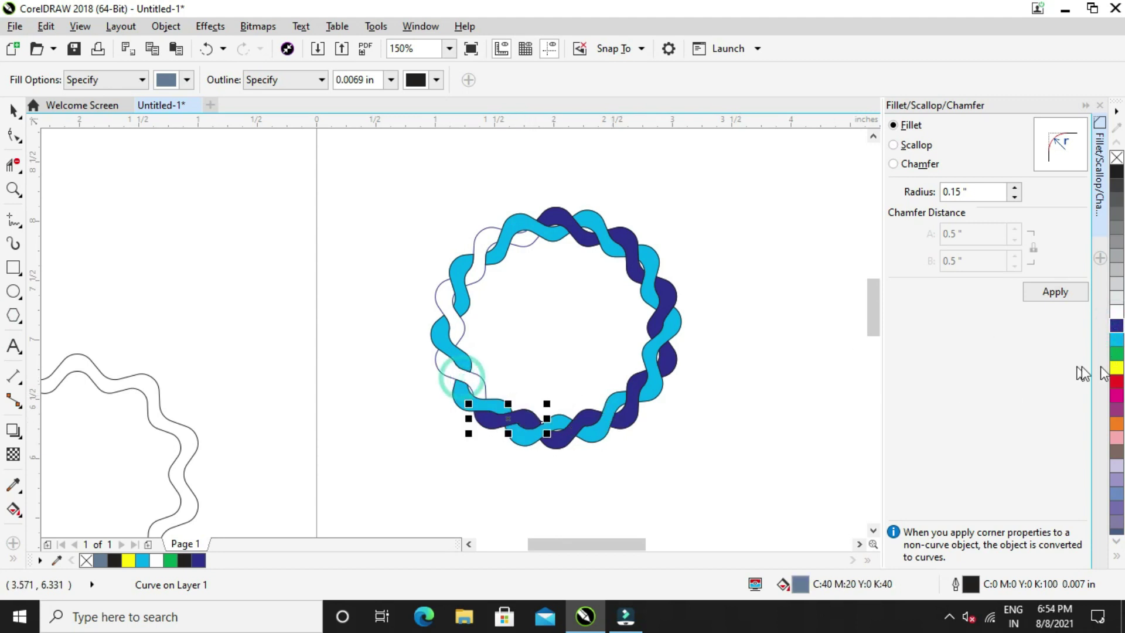
left_click(1112, 327)
left_click(455, 321)
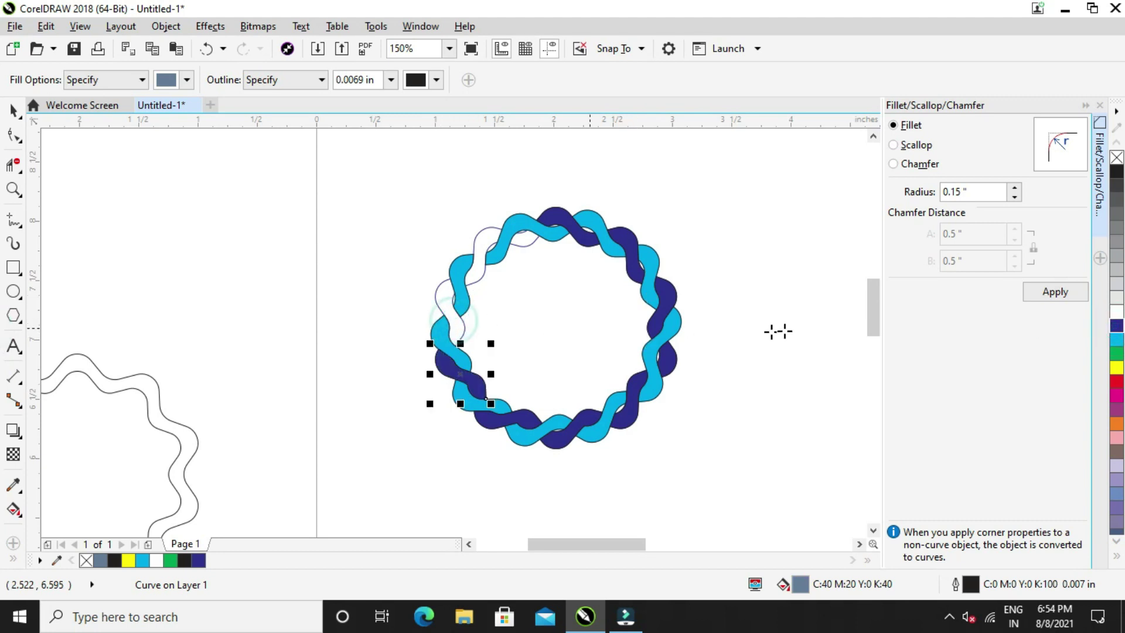
left_click(1116, 327)
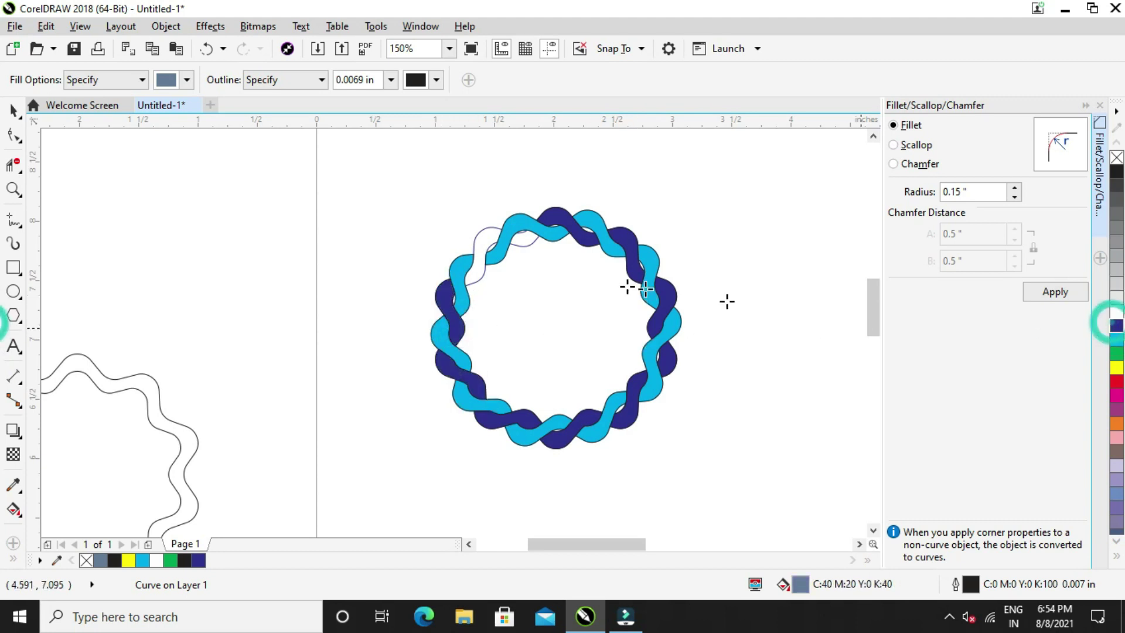
left_click(482, 252)
left_click(1116, 327)
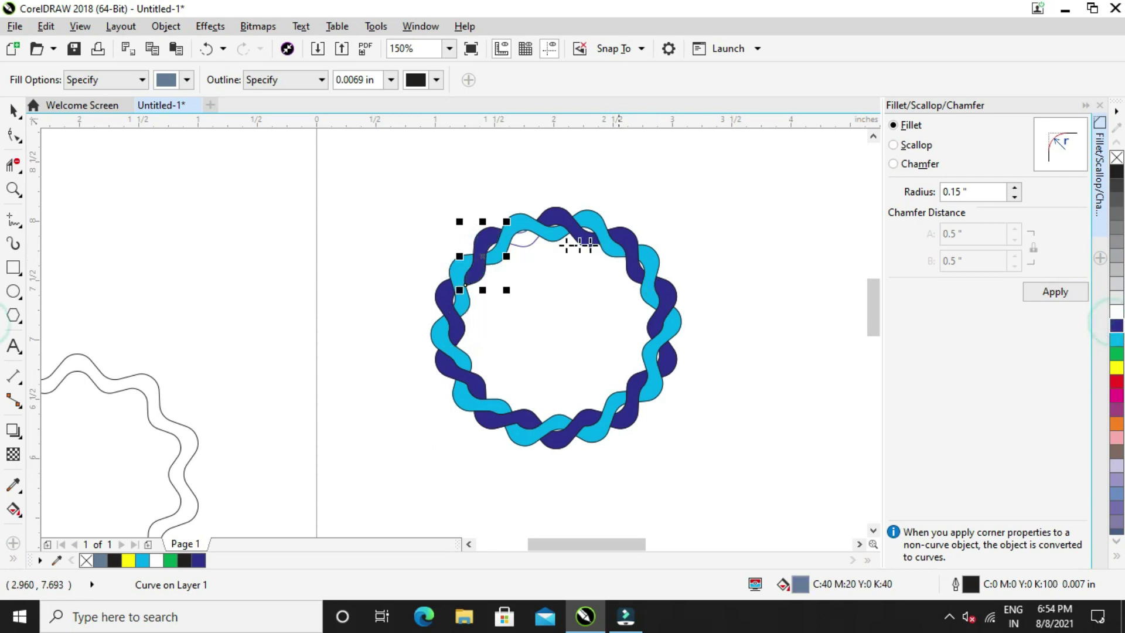
Try to smart-fill the last blue-outlined section beneath the cyan band at the ornament's upper left, undoing each attempt
left_click(515, 239)
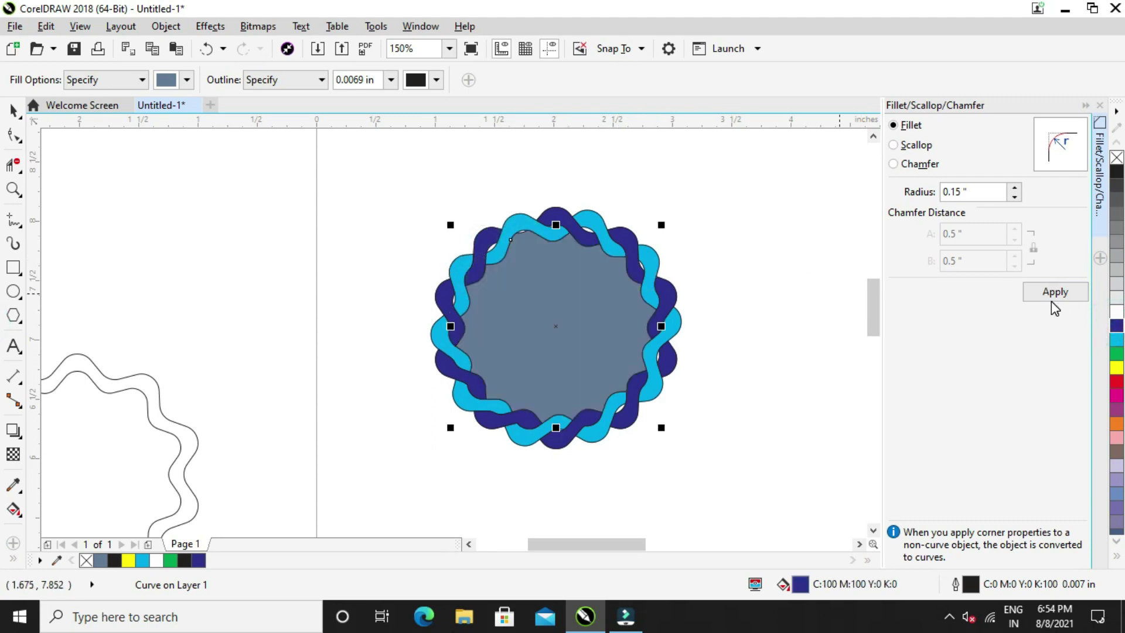
key("ctrl+z")
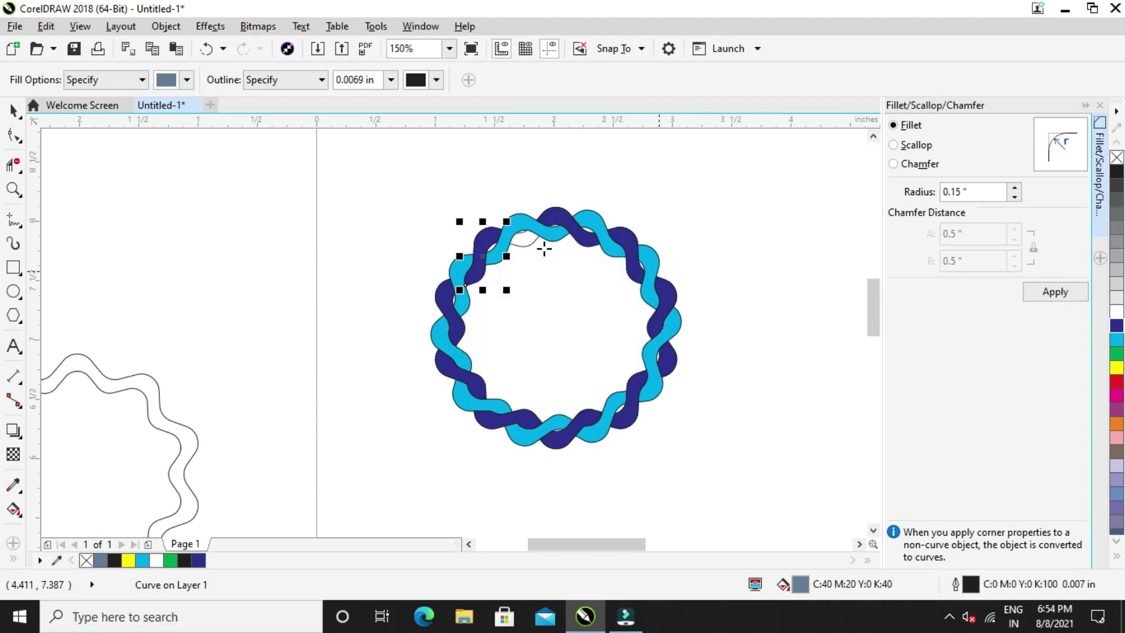
left_click(530, 242)
key("ctrl+z")
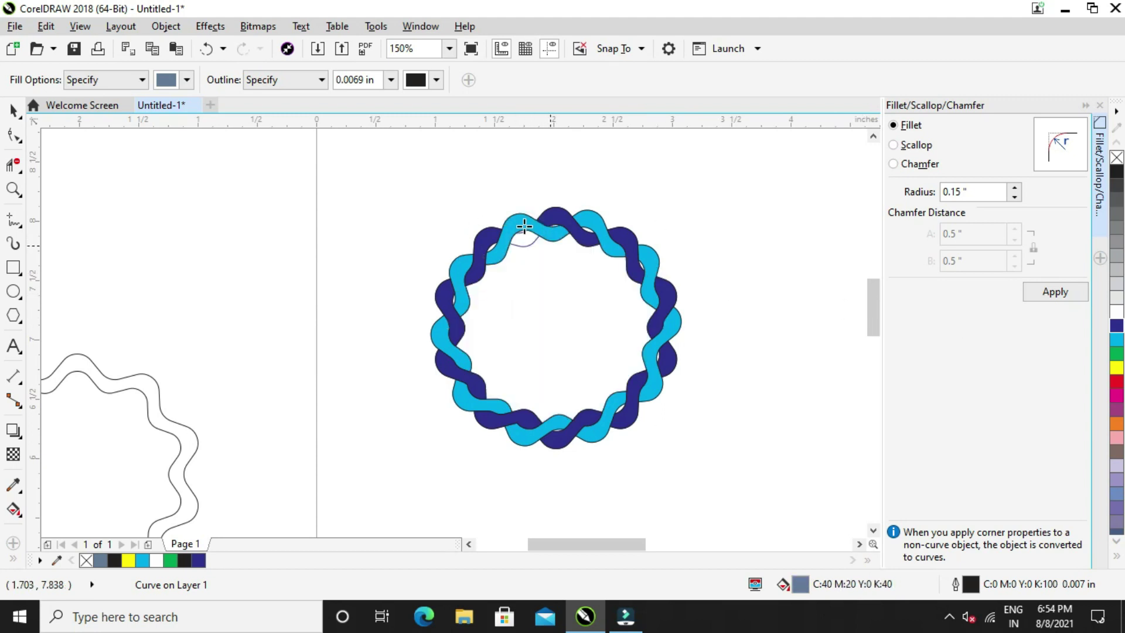
scroll(527, 246, "up", 4)
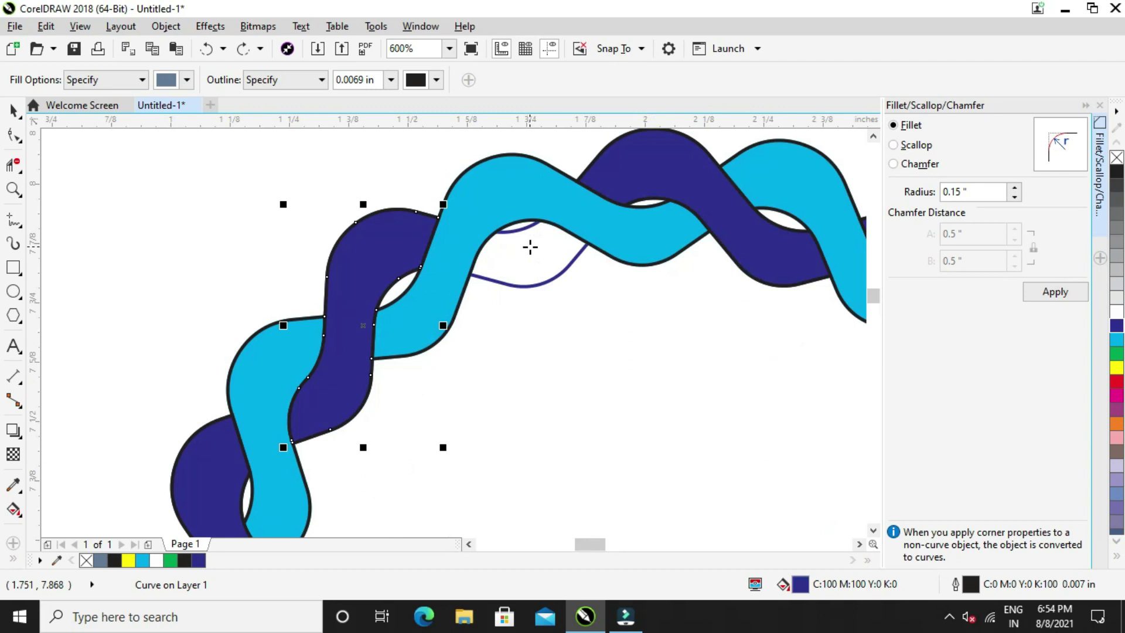
left_click(527, 254)
key("ctrl+z")
key("Escape")
Examine the unfilled blue outline beneath the upper-left cyan section and where its ends meet the neighbouring bands
scroll(557, 247, "up", 3)
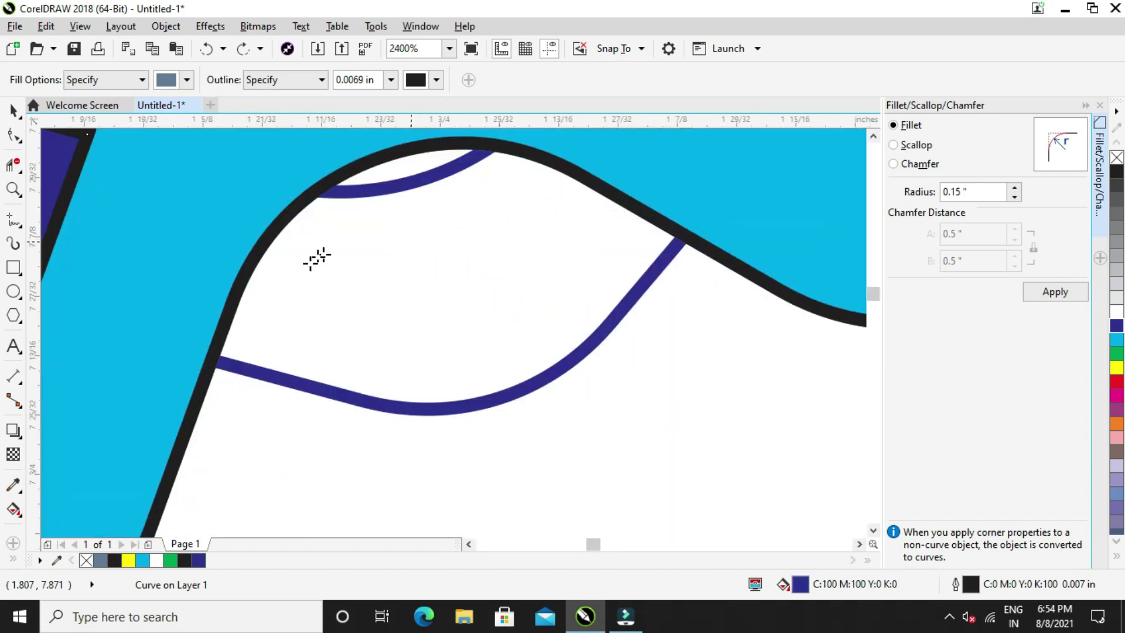
scroll(299, 273, "down", 2)
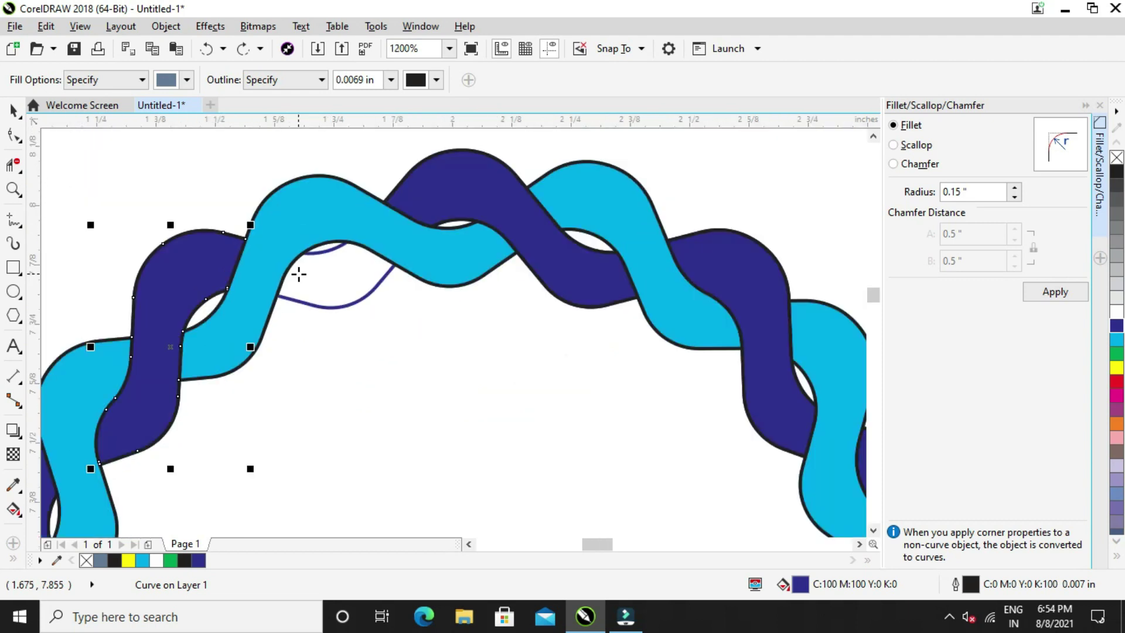
scroll(245, 245, "up", 2)
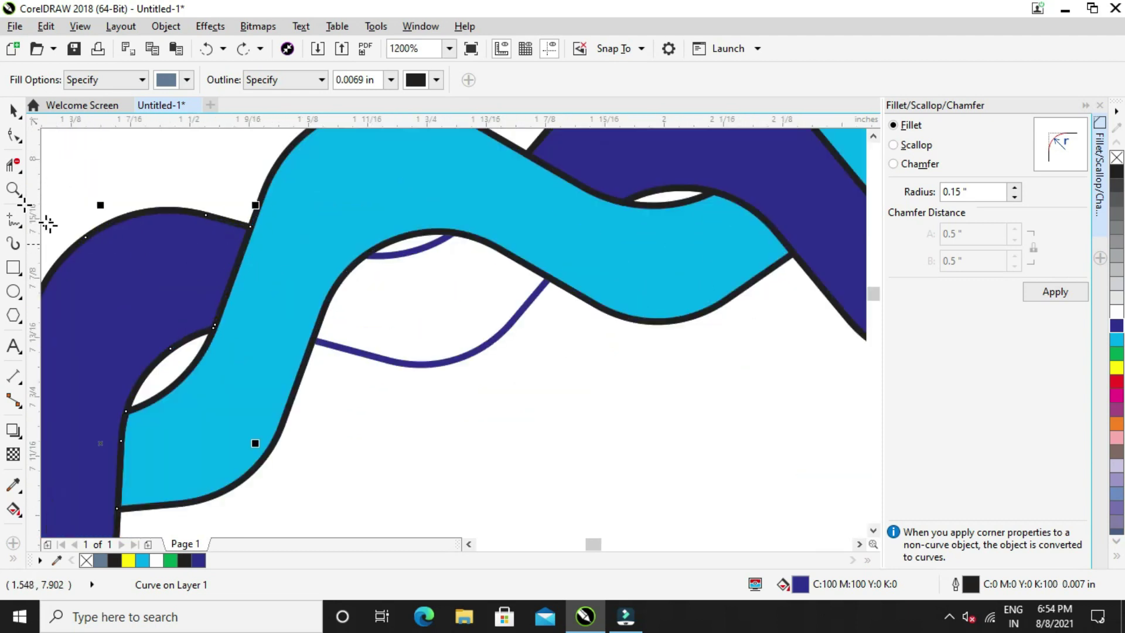
left_click(9, 167)
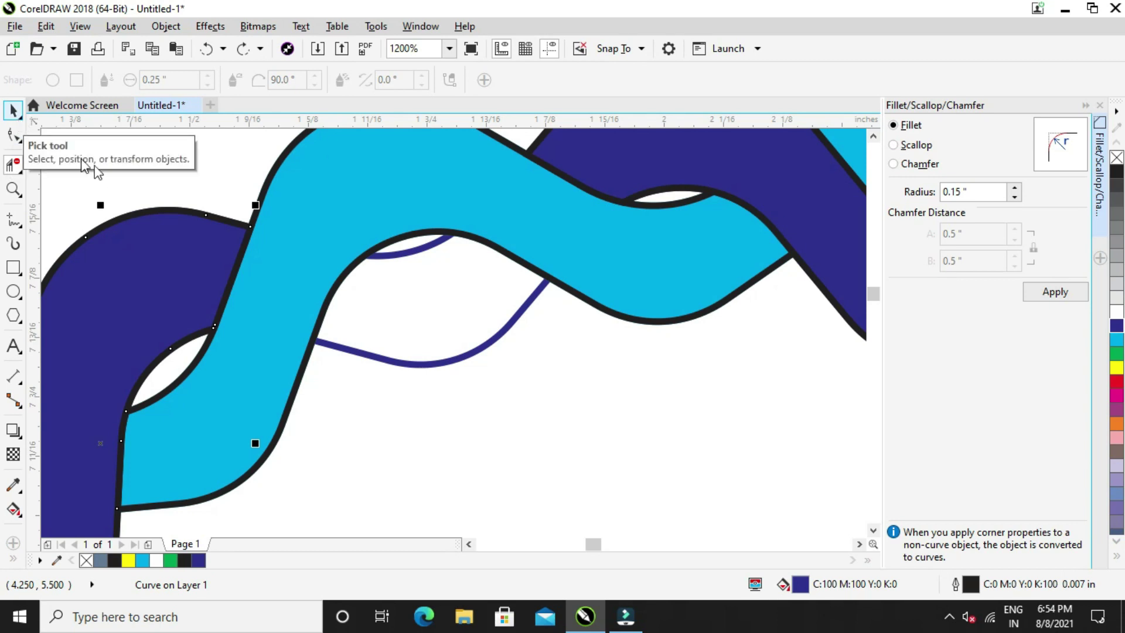
scroll(113, 176, "down", 1)
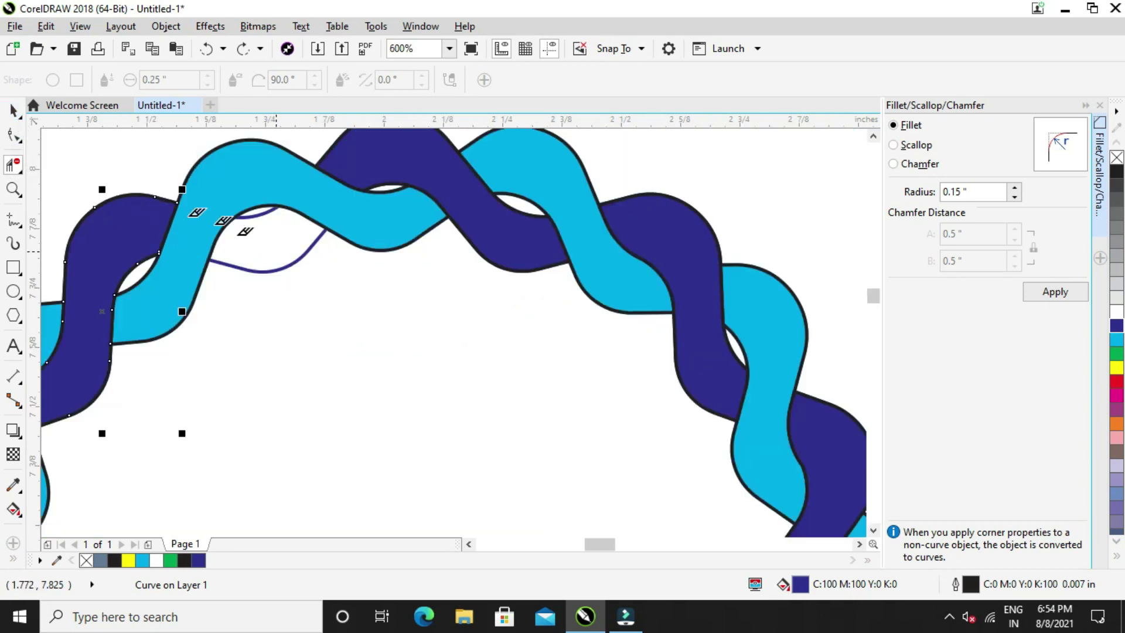
left_click(13, 110)
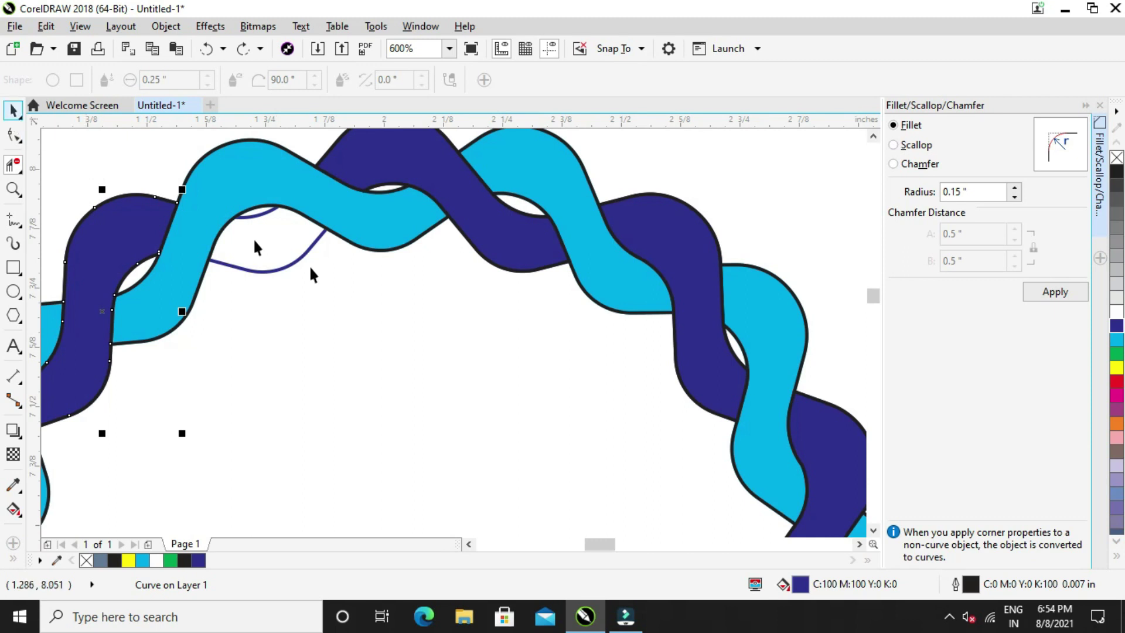
left_click(301, 297)
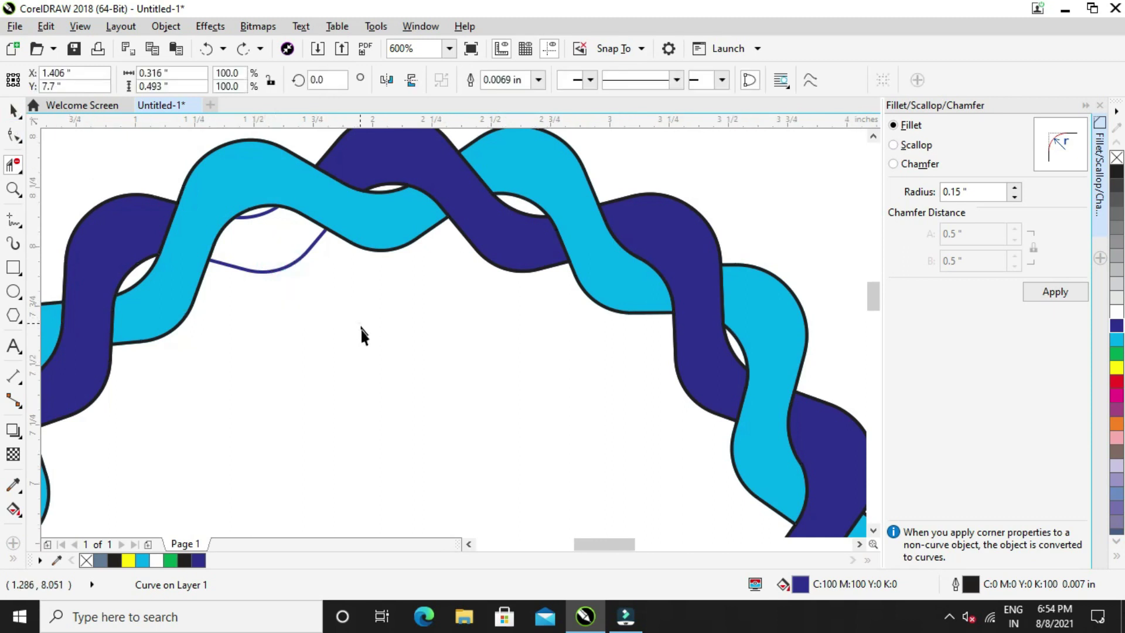
scroll(381, 371, "down", 2)
left_click(372, 375)
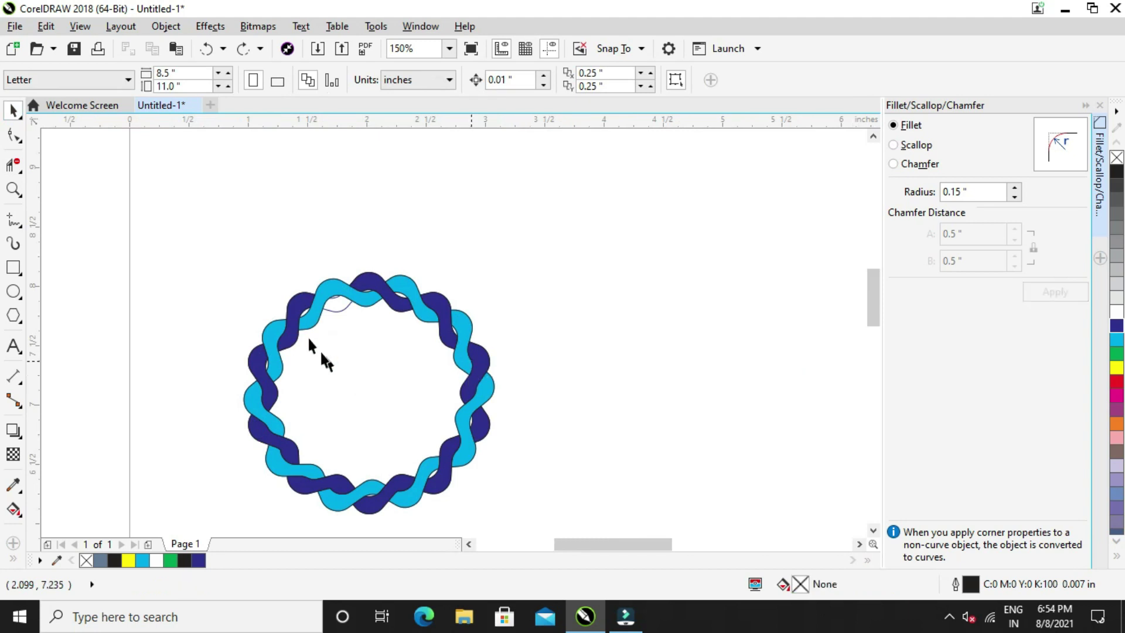
Move the upper-left cyan section aside to check the outline beneath it, undo the move and clear the selection
left_click(333, 311)
left_click_drag(348, 294, 411, 262)
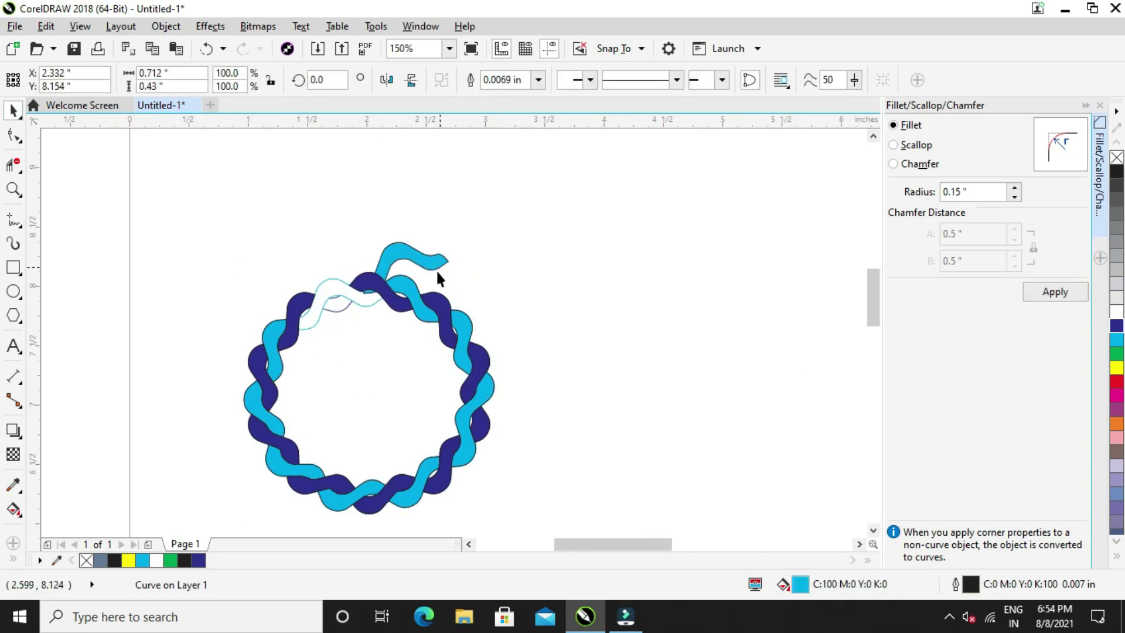
key("ctrl+z")
scroll(346, 310, "up", 1)
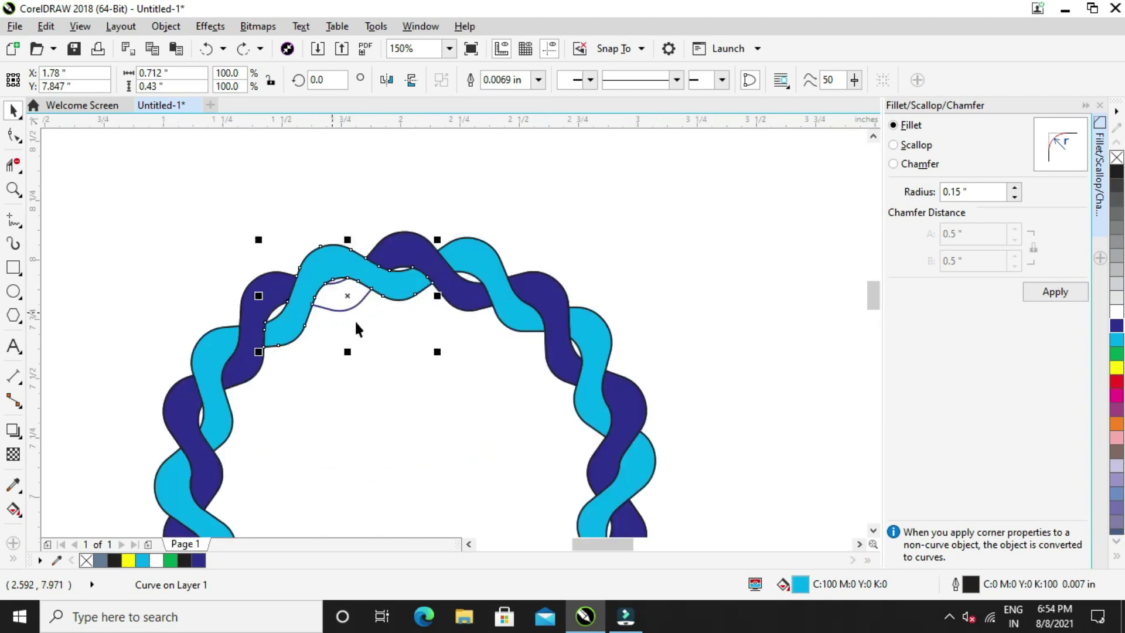
left_click(336, 285)
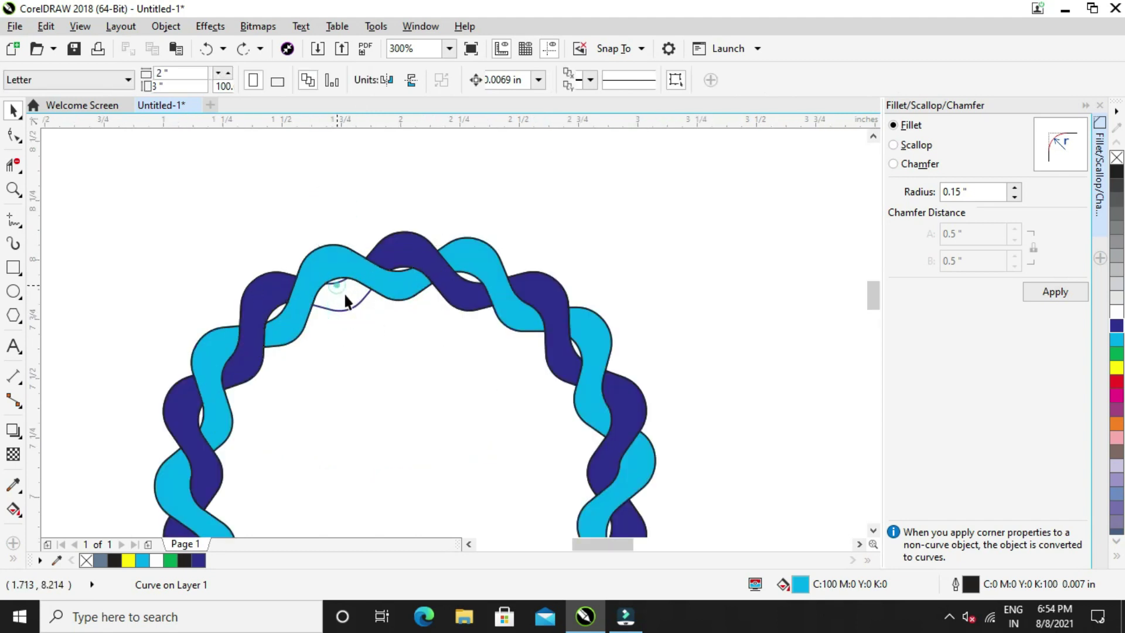
Undo the last fill colour on the upper-left band section, colour it dark blue again and clear the selection
left_click(345, 296)
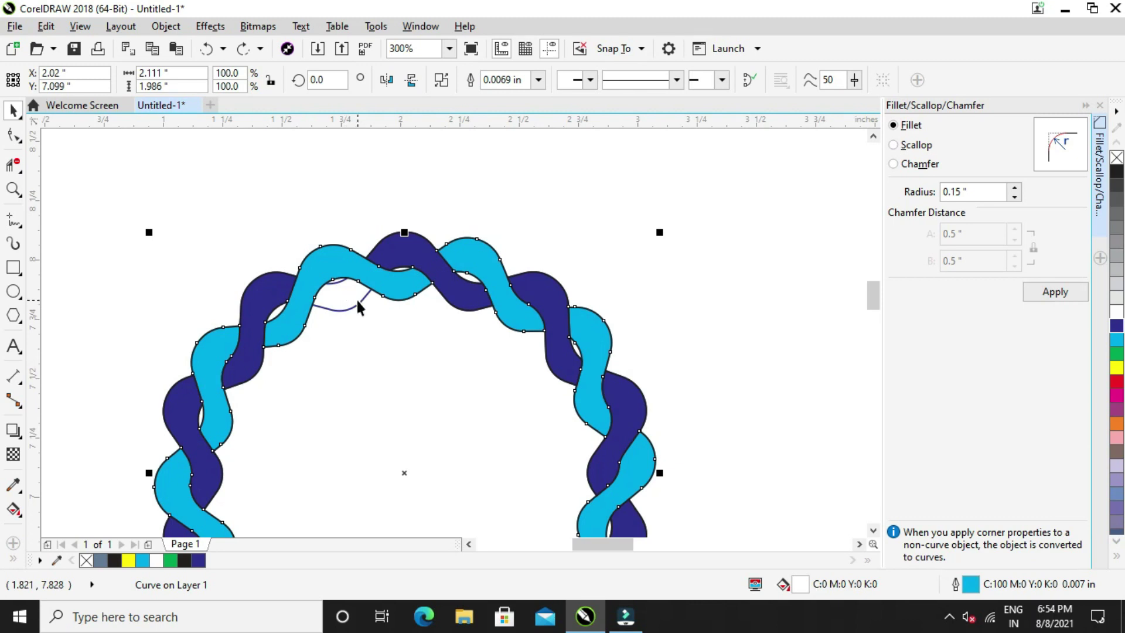
key("ctrl+z")
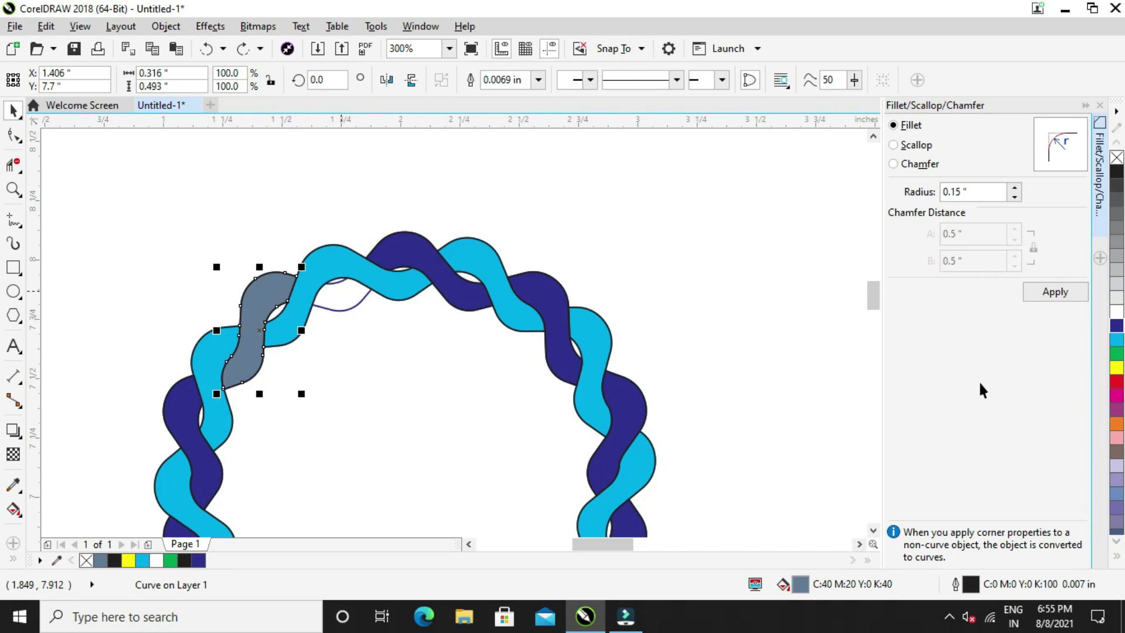
left_click(1116, 325)
left_click(633, 273)
Move the dark blue outline curves aside from the ornament to check them and undo the move
left_click(363, 297)
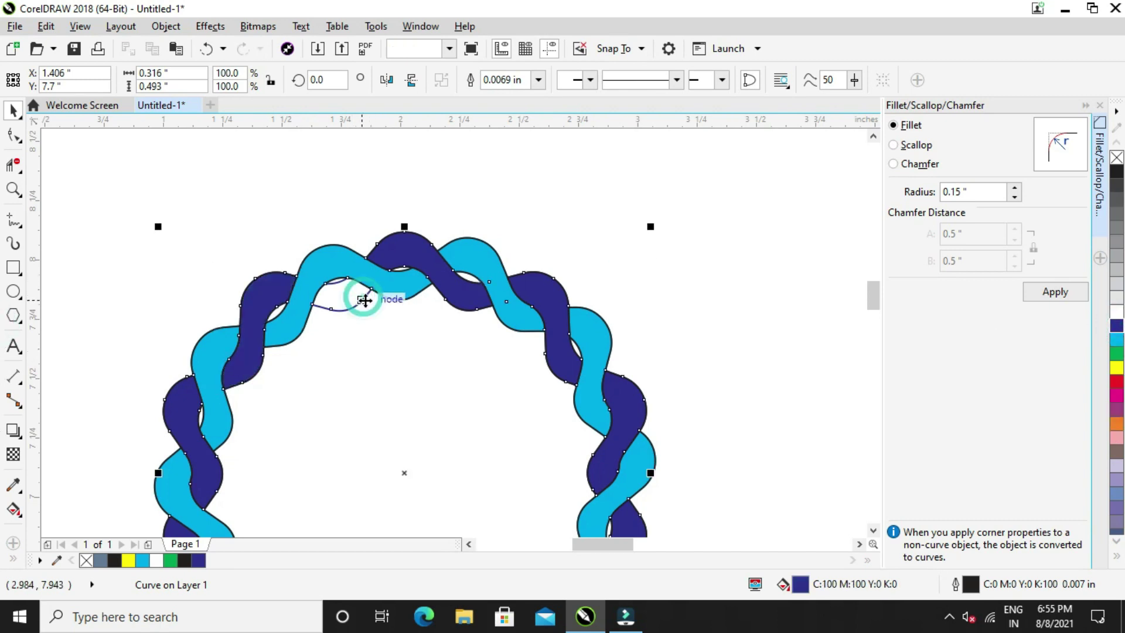
left_click_drag(363, 300, 452, 274)
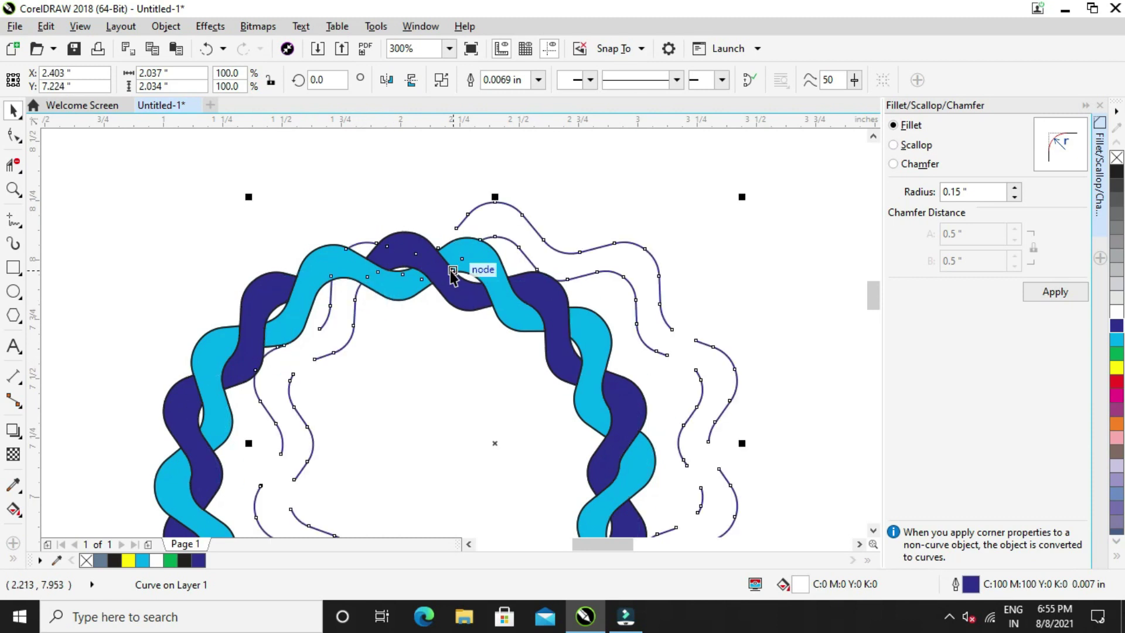
key("ctrl+z")
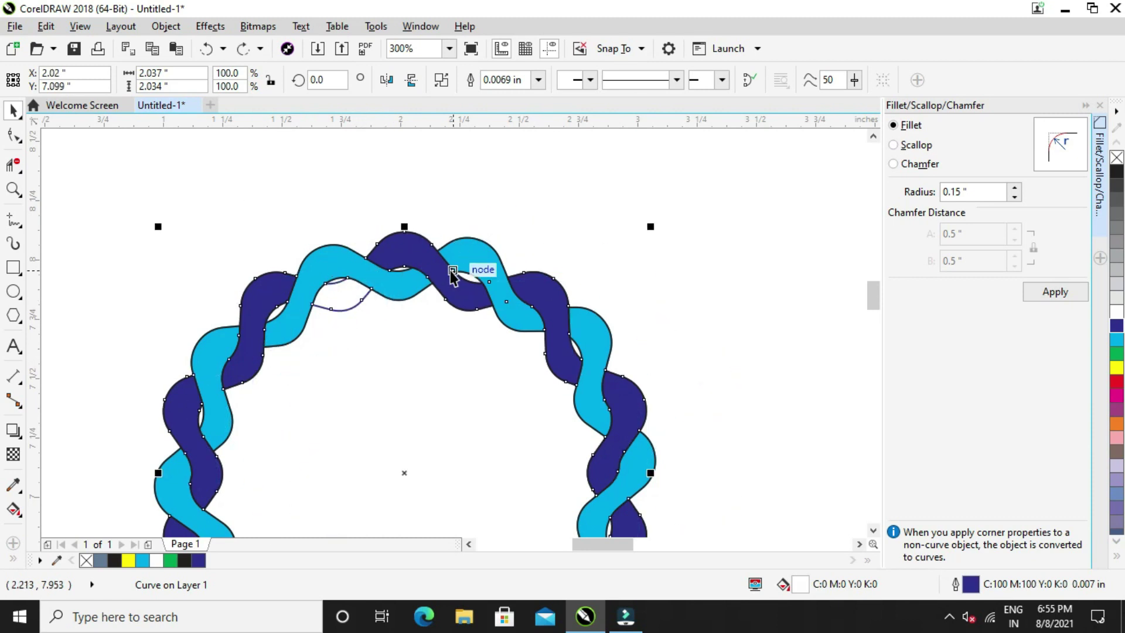
Try to smart-fill the blue-outlined section beneath the upper-left cyan band with the blue outline selected, and undo the fill
left_click(334, 265)
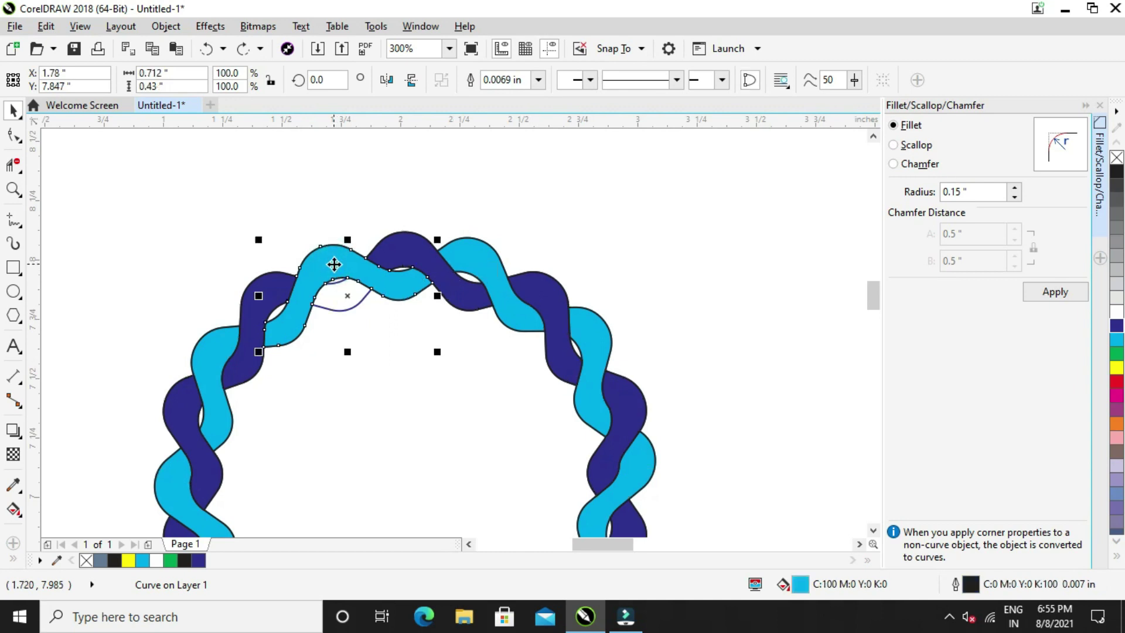
left_click(344, 293)
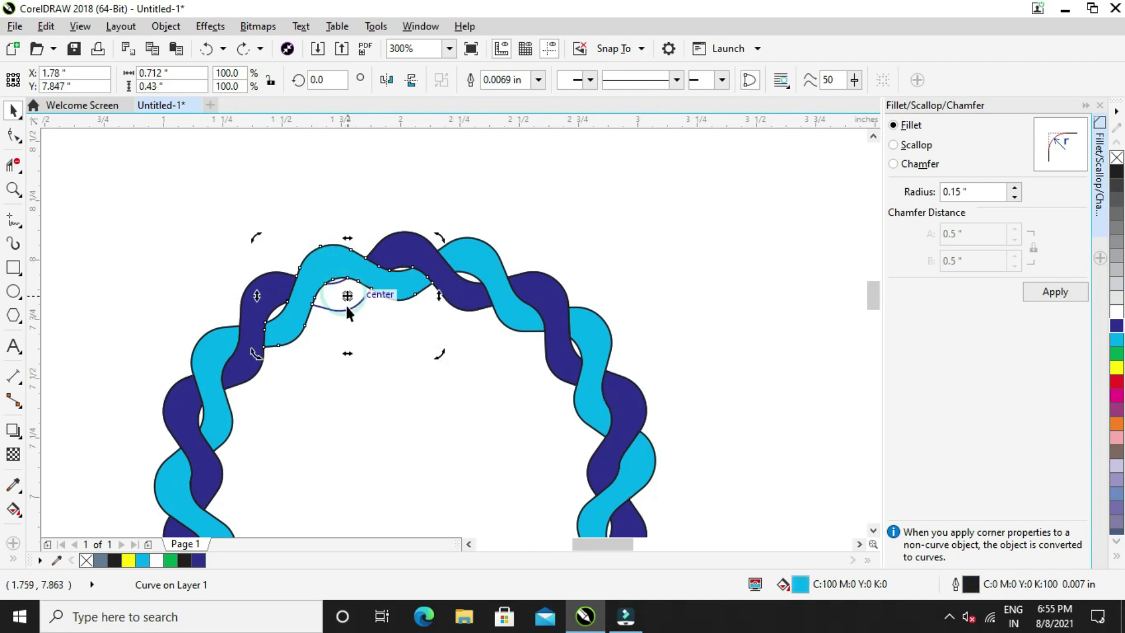
left_click(345, 309)
key("F10")
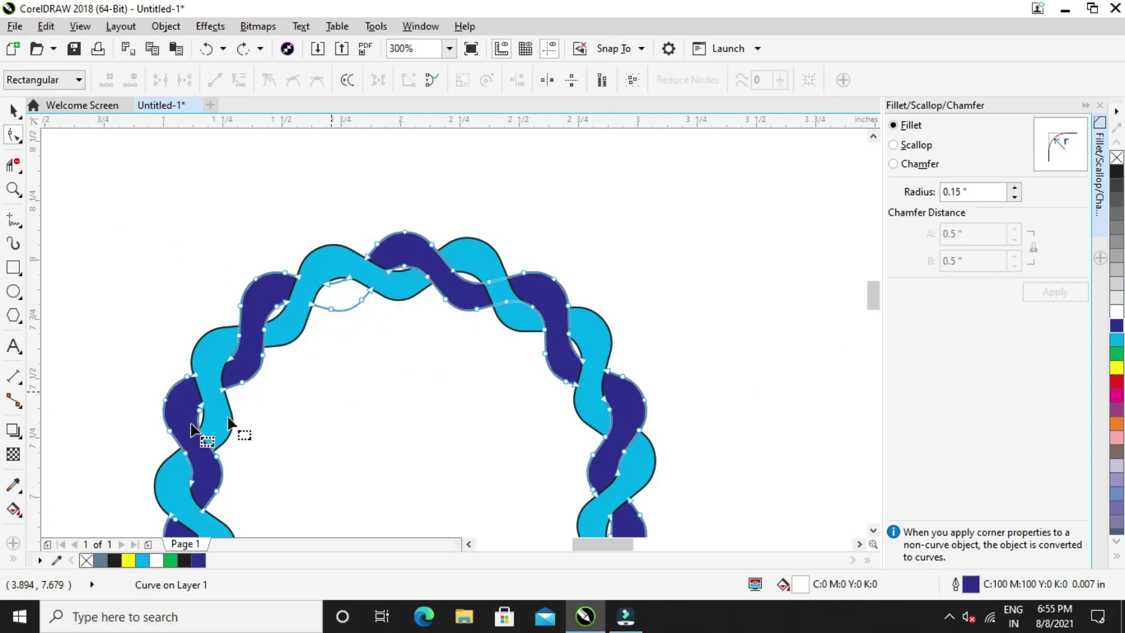
left_click(13, 560)
left_click(40, 548)
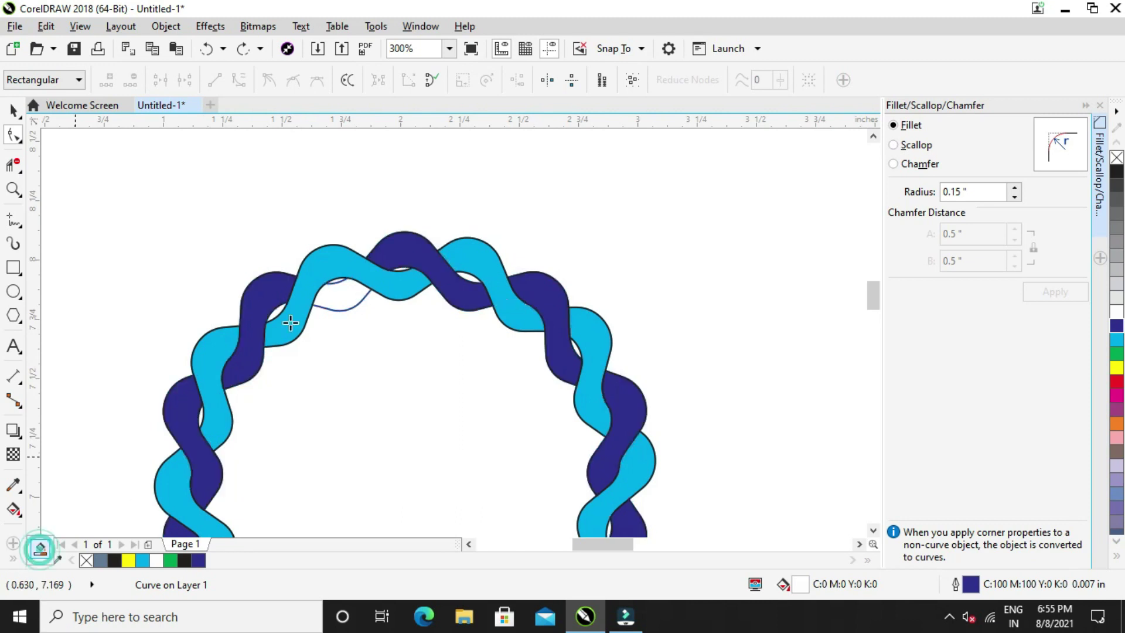
left_click(335, 294)
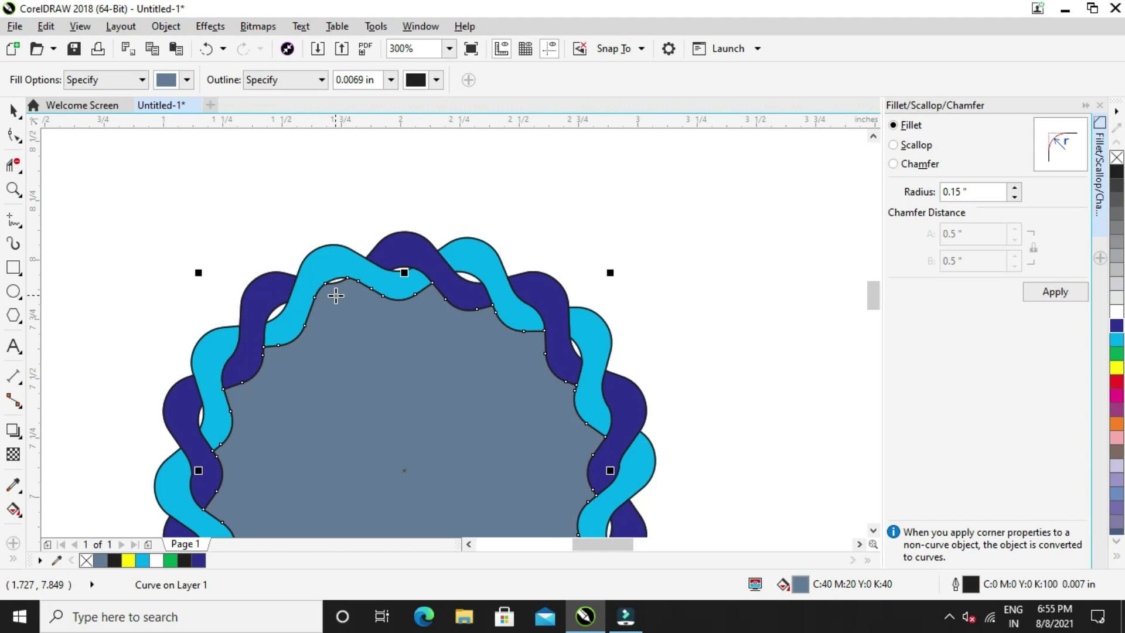
key("ctrl+z")
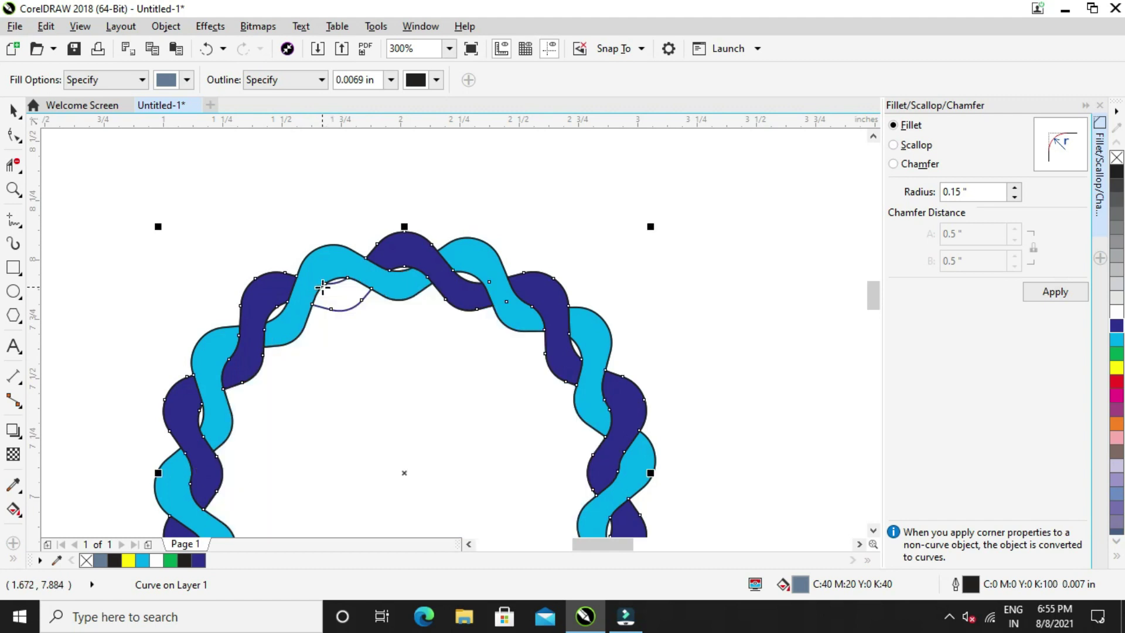
Examine the end nodes of the blue outline where they meet the upper-left cyan band, and clear the selection
scroll(323, 287, "up", 4)
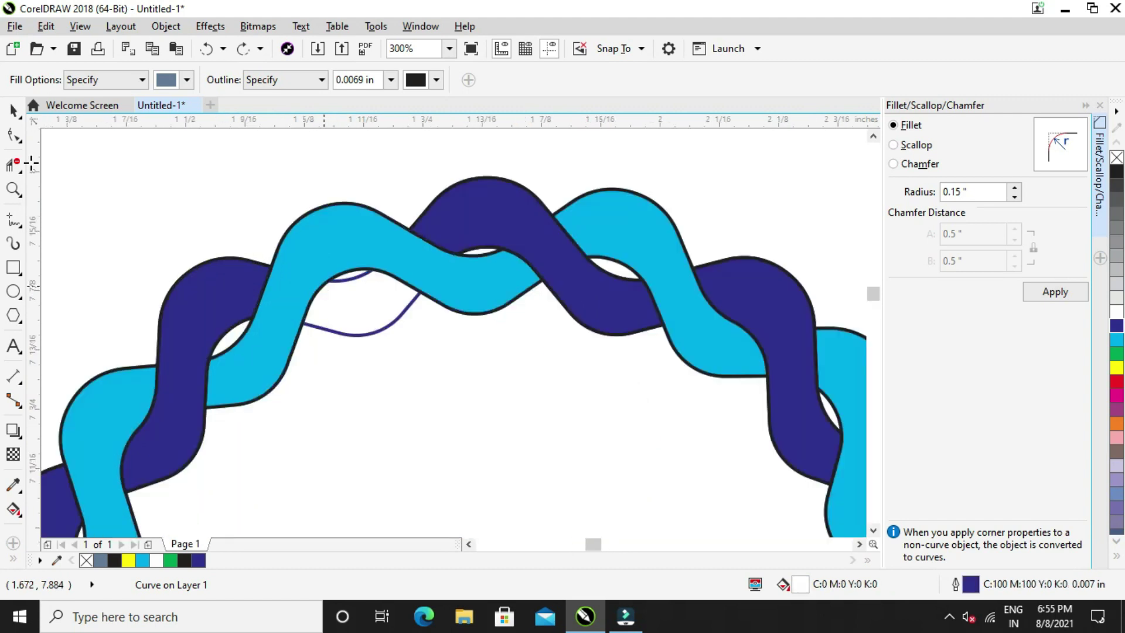
key("F10")
left_click(361, 267)
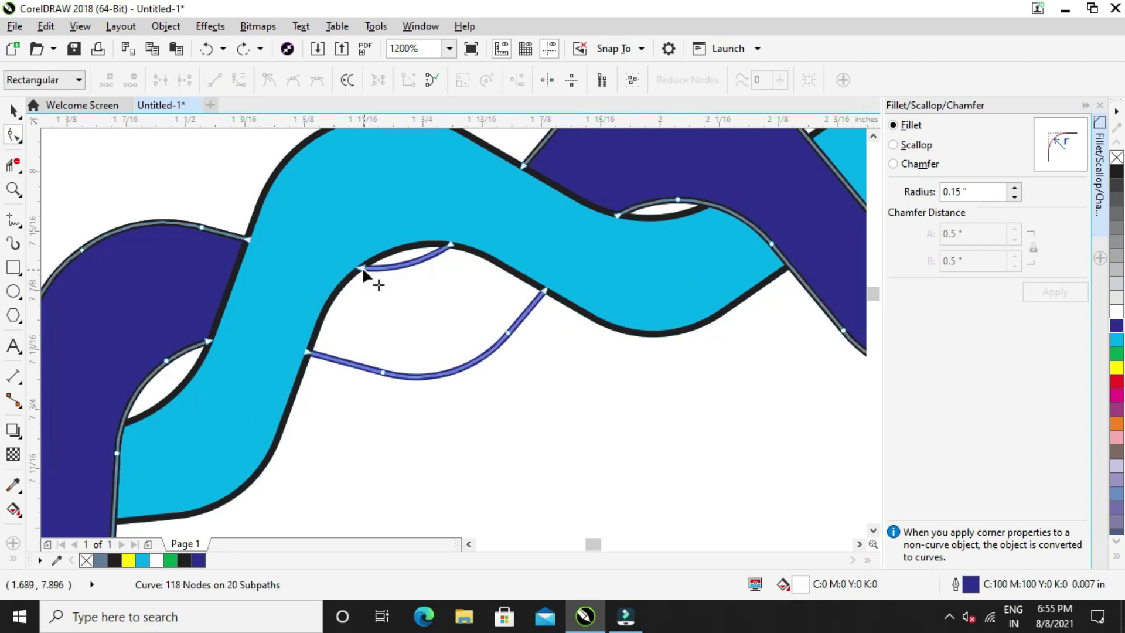
left_click(546, 290)
left_click(13, 110)
scroll(352, 288, "down", 2)
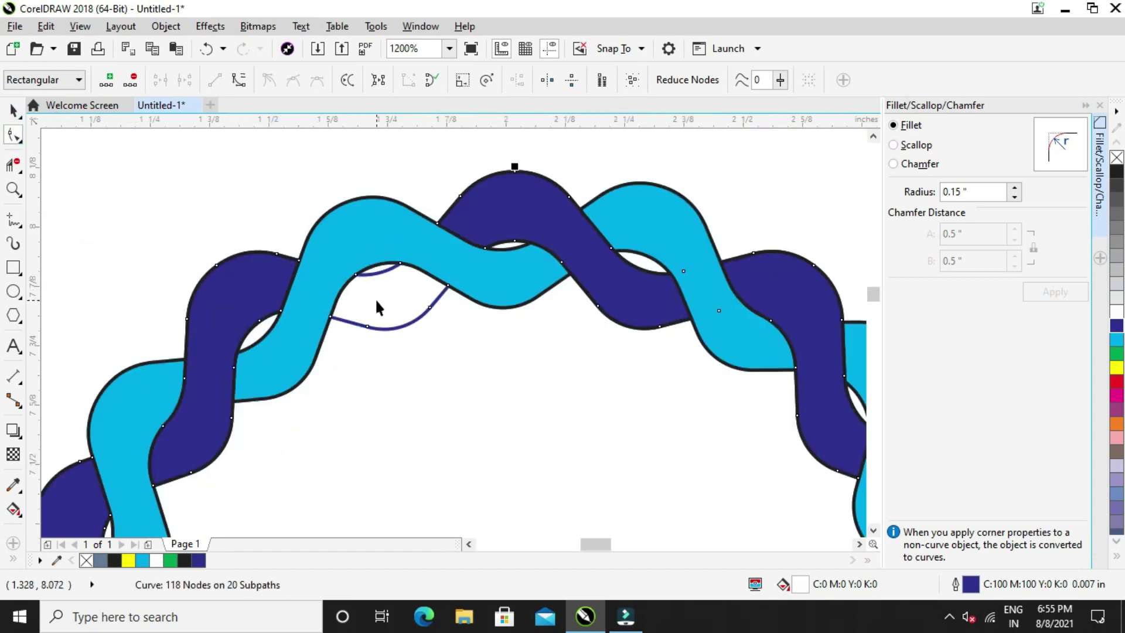
left_click(376, 301)
key("Escape")
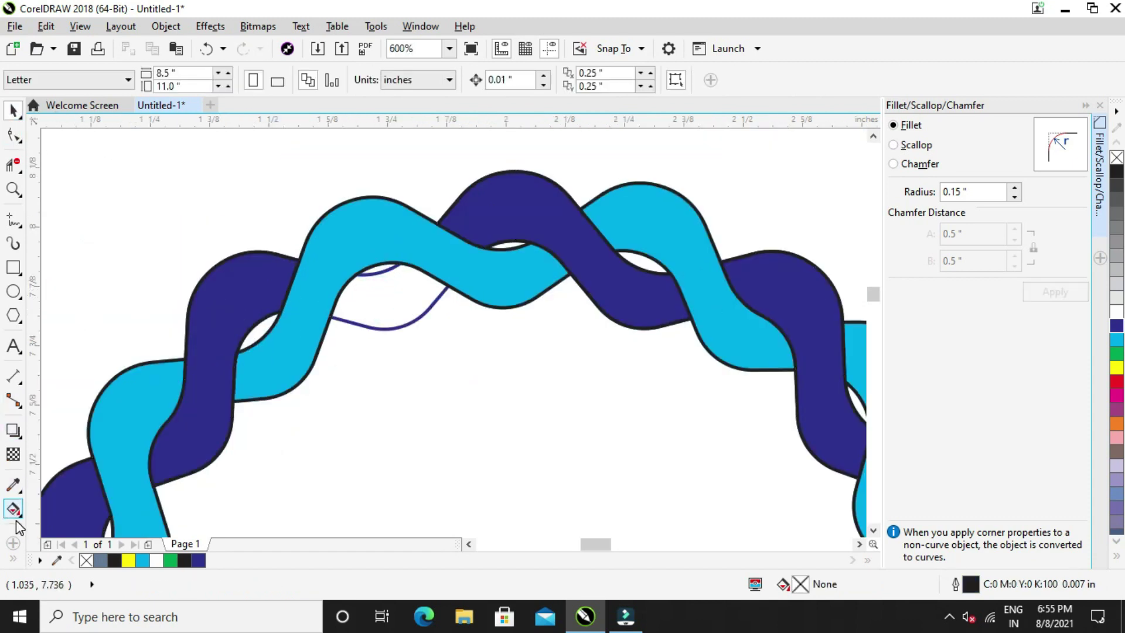
Try to smart-fill the unfilled section under the upper-left cyan band with nothing selected, and undo the fill
left_click(11, 561)
left_click(41, 549)
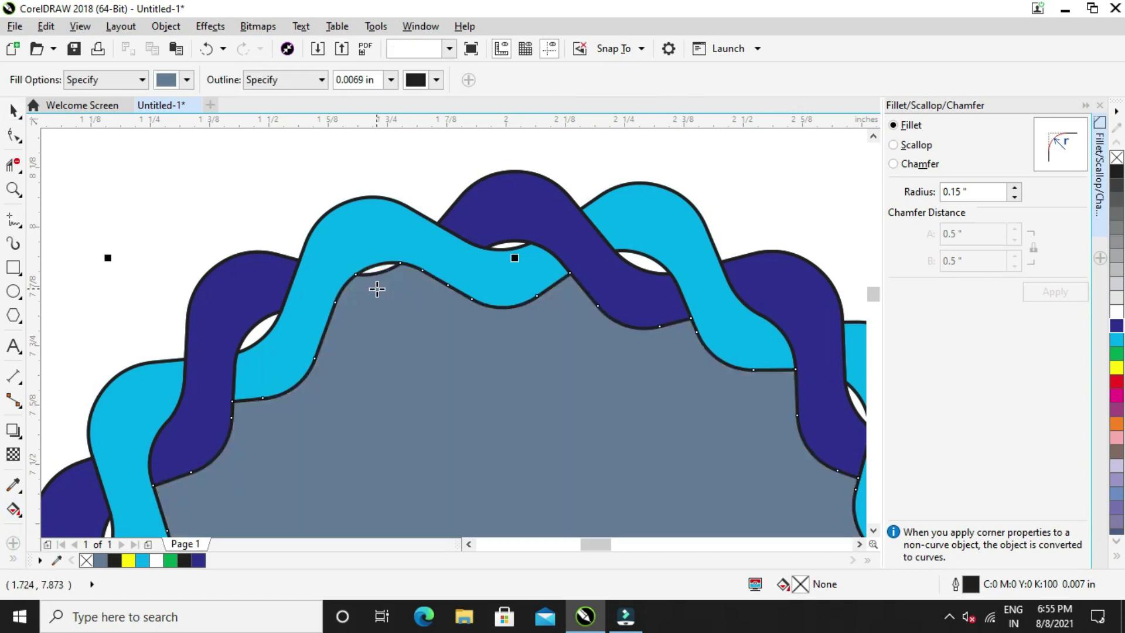
left_click(376, 287)
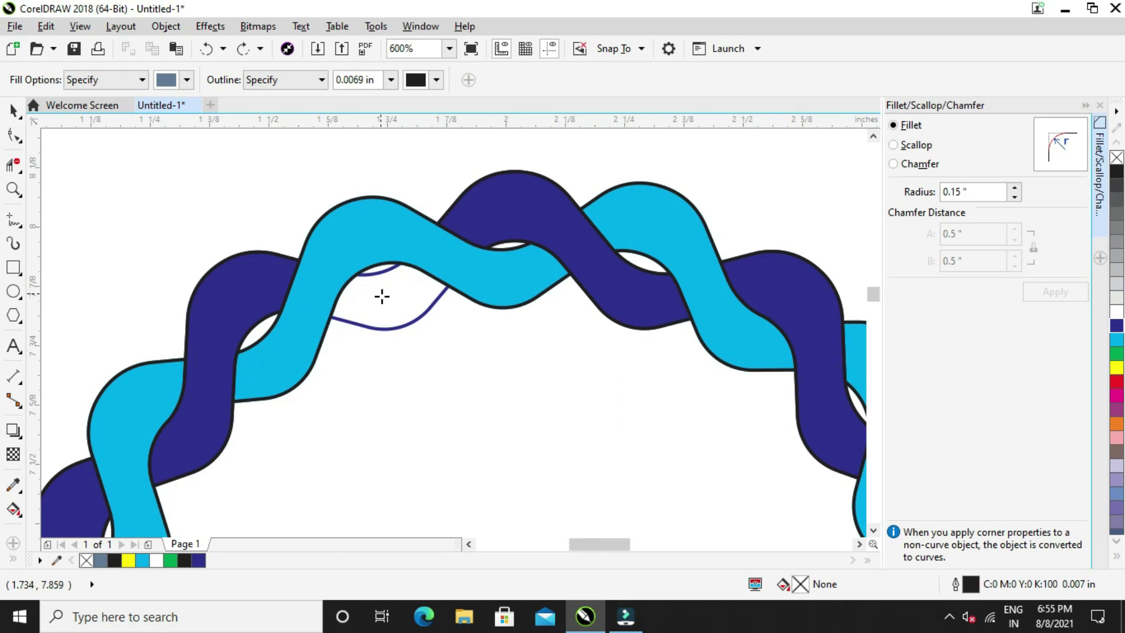
Move the cyan outline curves out of the ornament into the empty area beside it, about 2.2 inches across
scroll(381, 296, "down", 2)
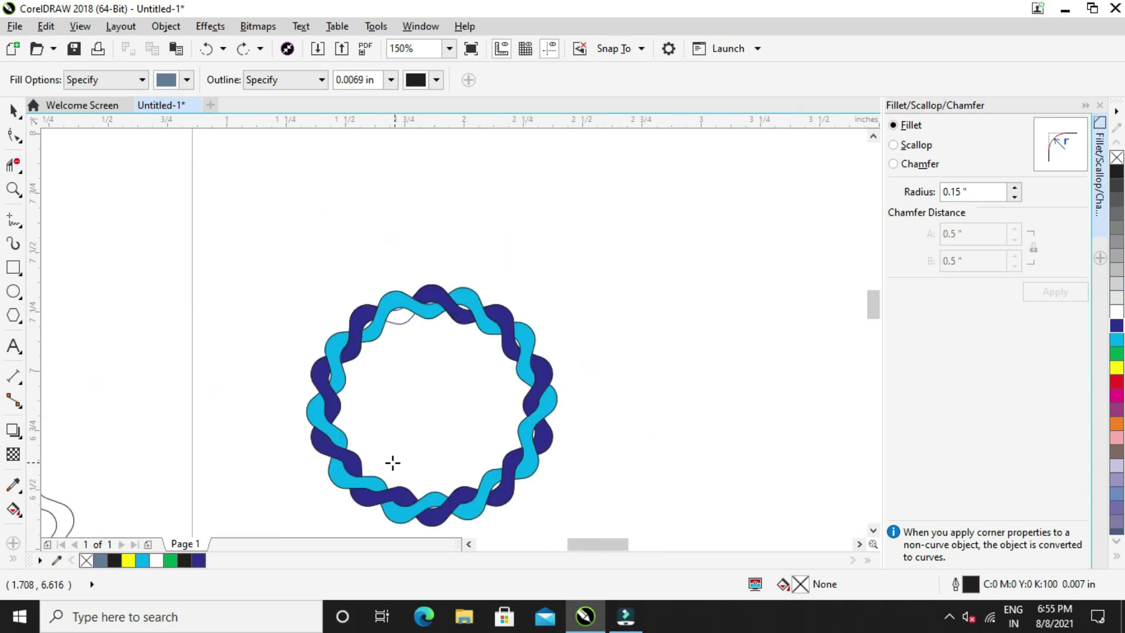
scroll(392, 462, "up", 2)
scroll(392, 462, "down", 2)
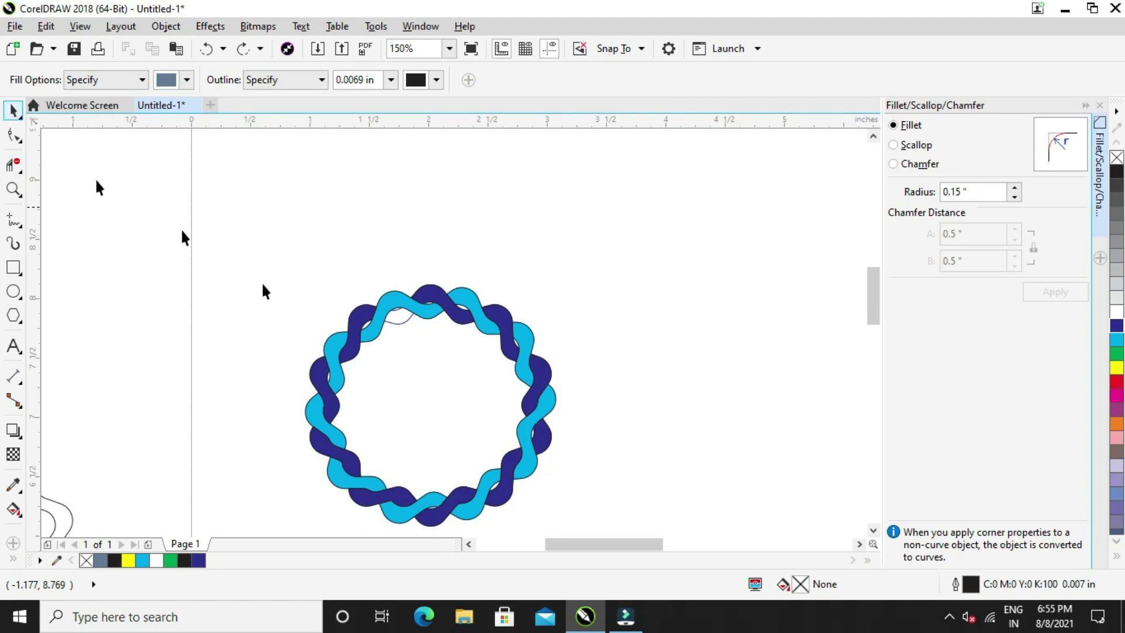
left_click(398, 323)
mouse_move(400, 305)
left_mouse_down()
mouse_move(616, 267)
mouse_move(666, 230)
mouse_move(661, 218)
left_mouse_up()
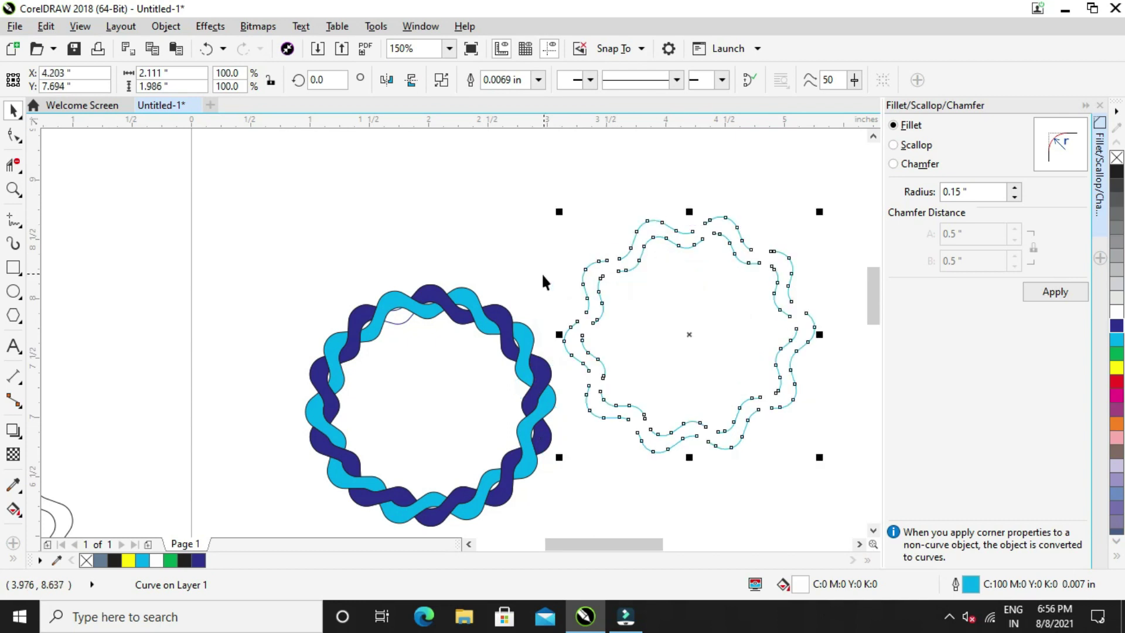
Move the upper-left cyan section off the ornament to check the blue outline beneath it, and undo the move
left_click(501, 310)
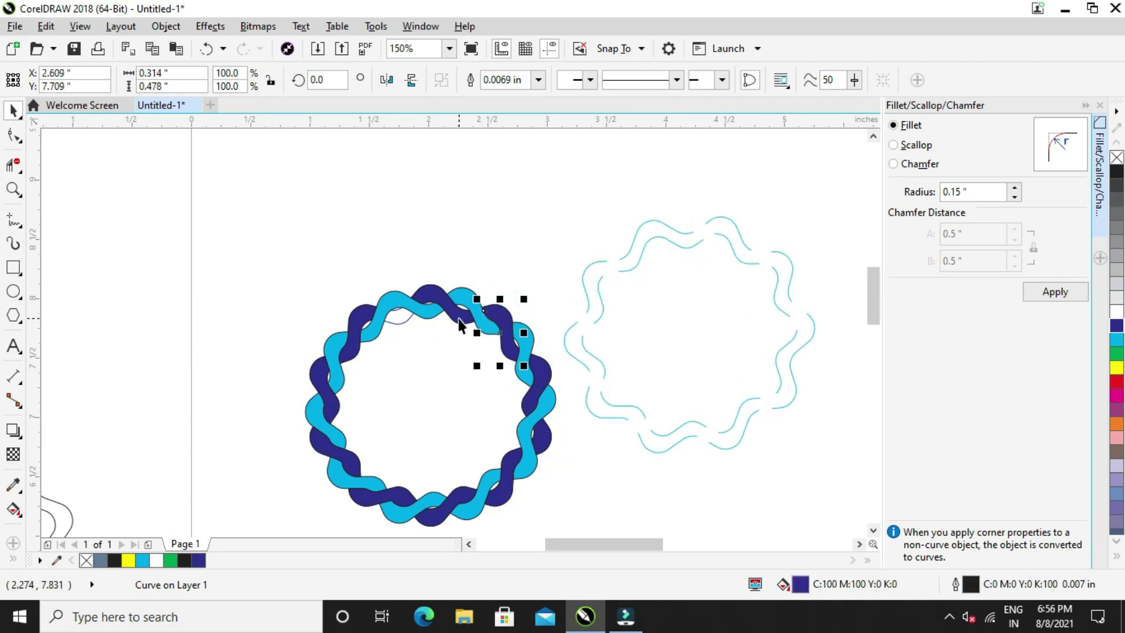
left_click(596, 266)
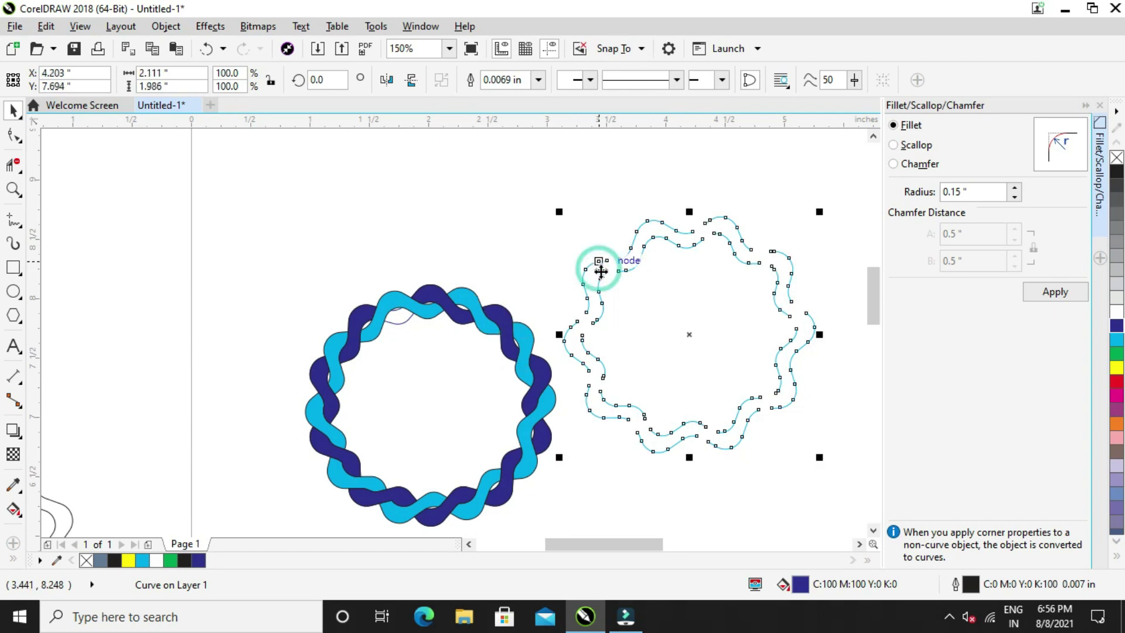
left_click_drag(419, 314, 242, 243)
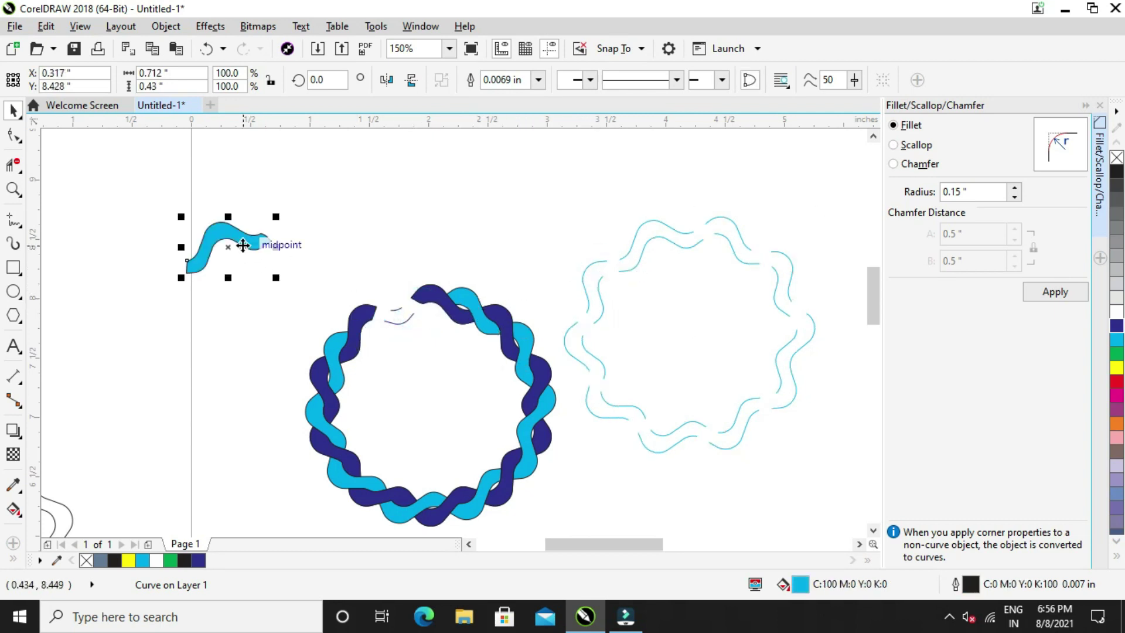
key("ctrl+z")
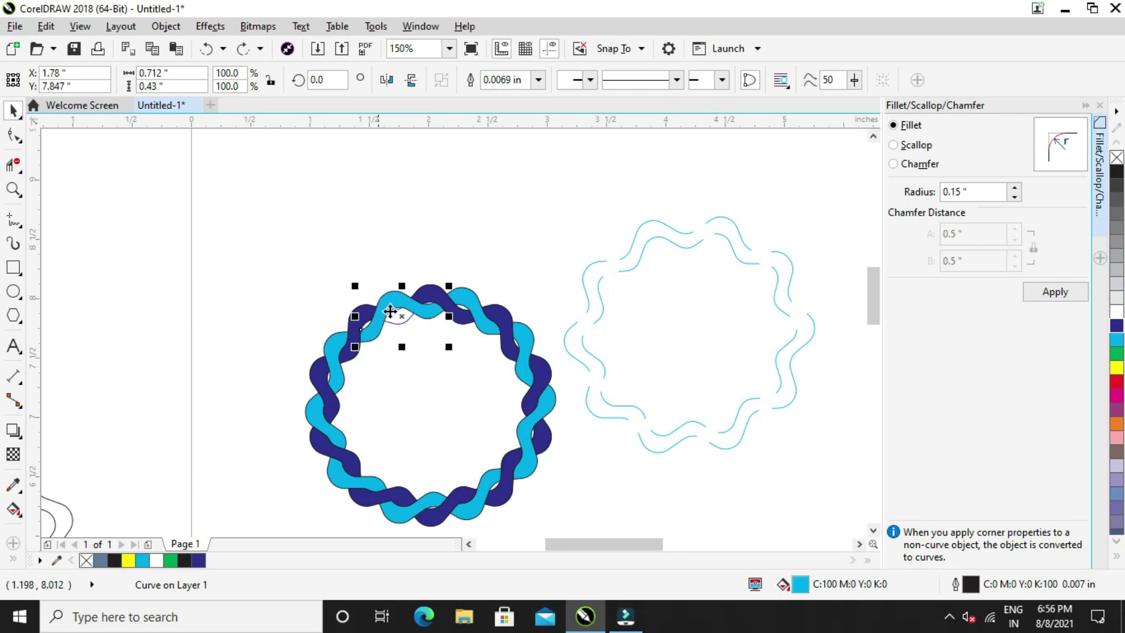
Select the blue outline, smart-fill its remaining section beneath the upper-left cyan band and colour it dark blue
scroll(389, 317, "up", 4)
left_click(410, 336)
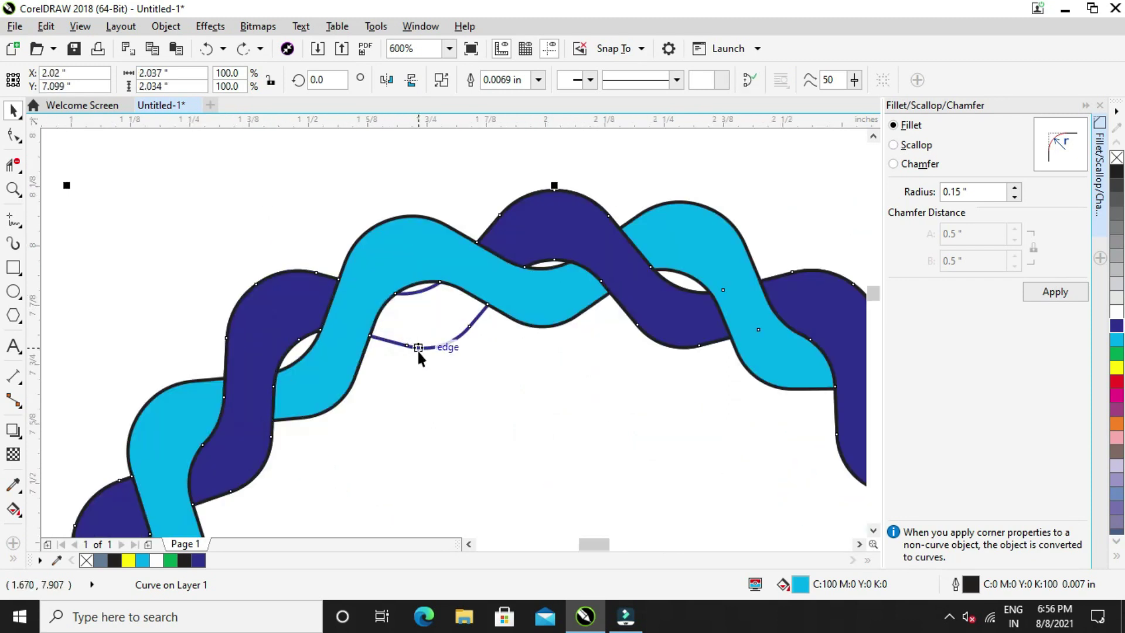
left_click(419, 351)
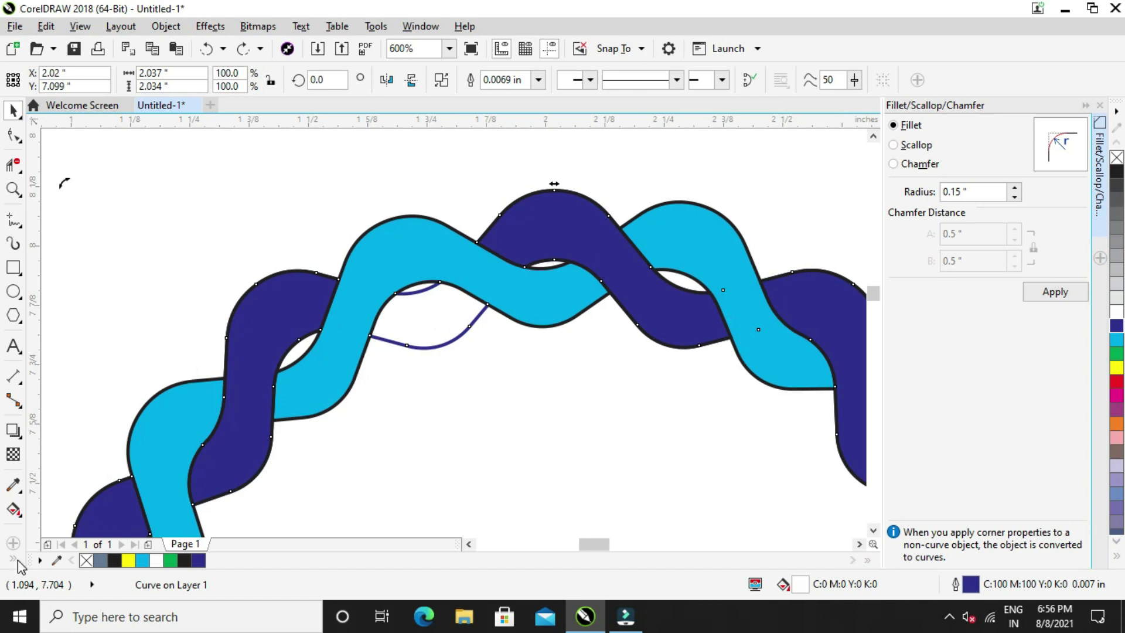
left_click(41, 548)
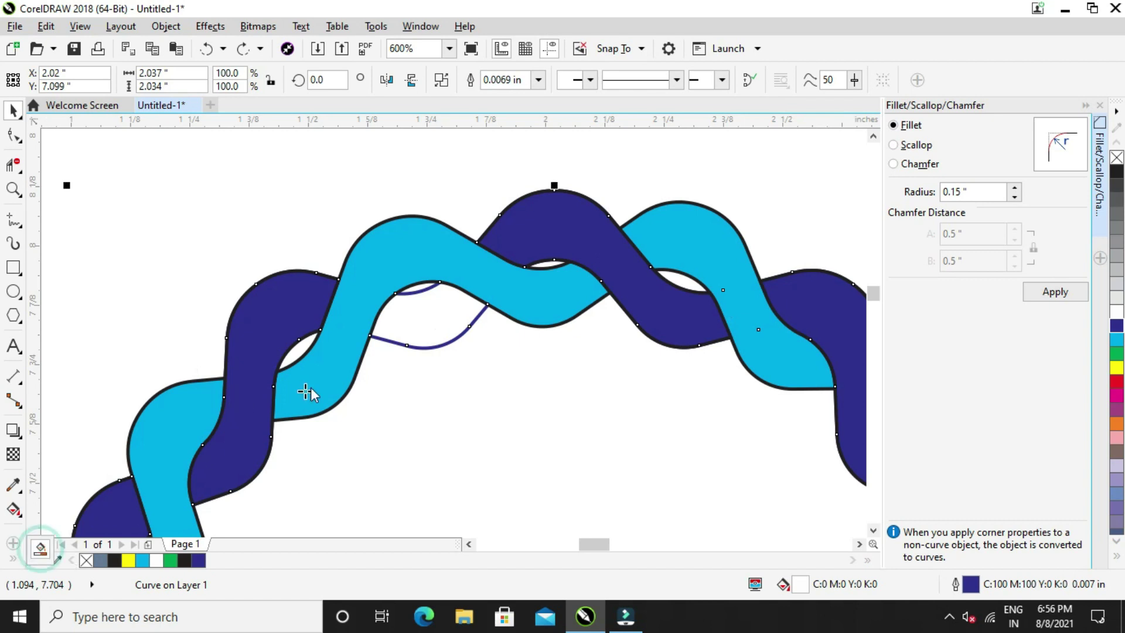
left_click(409, 320)
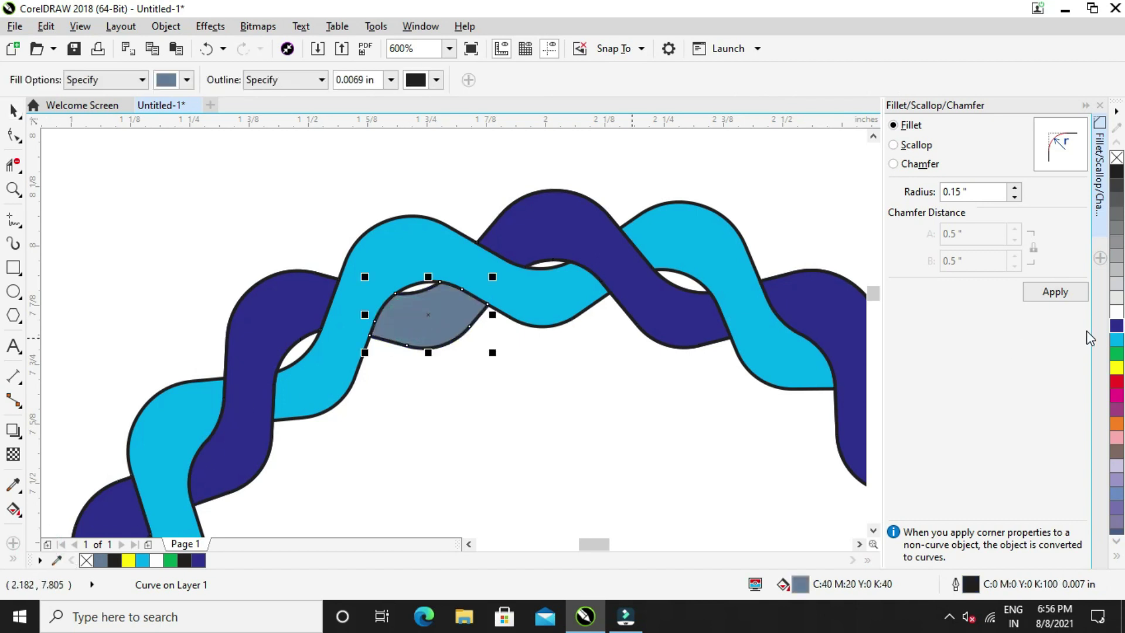
left_click(1116, 329)
Delete the leftover cyan outline curves set aside next to the filled ornament
scroll(786, 346, "down", 2)
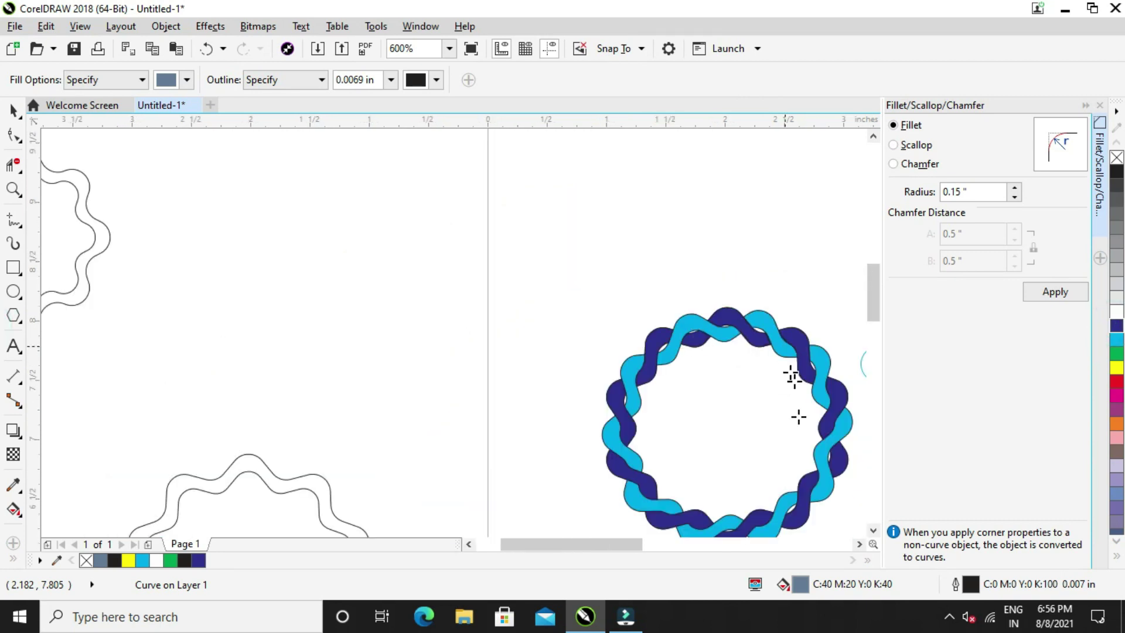
scroll(856, 545, "right", 4)
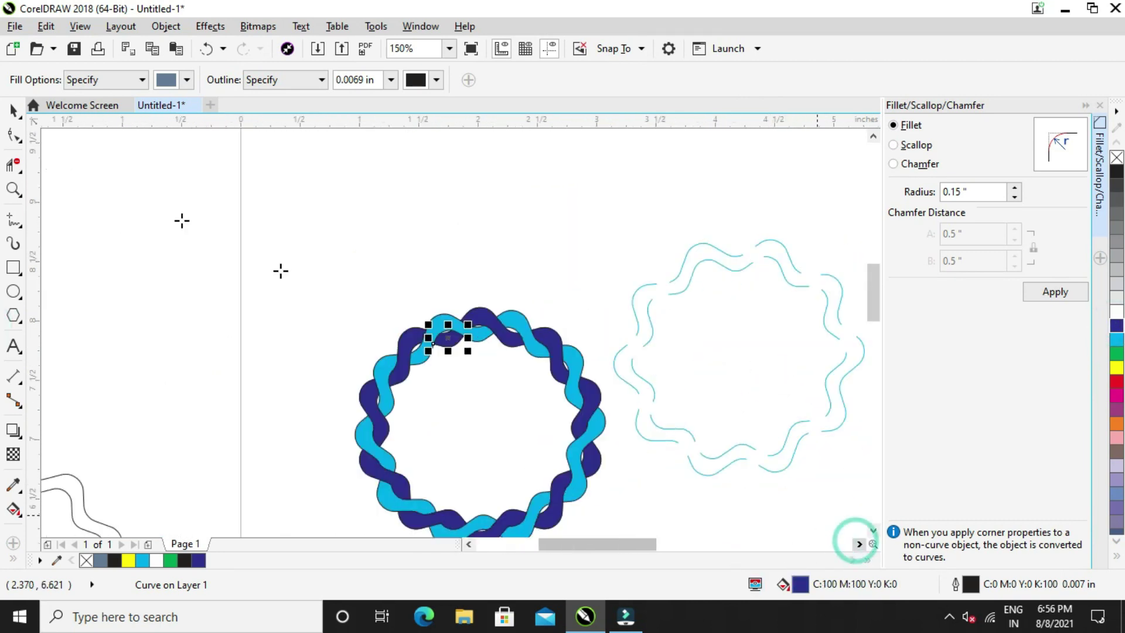
left_click(7, 111)
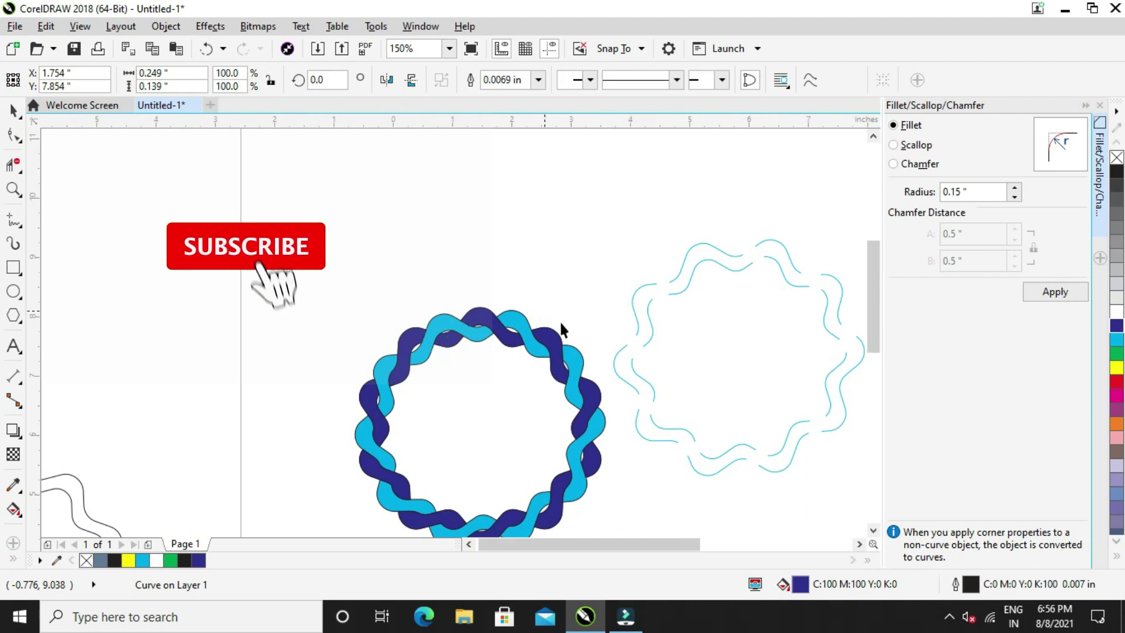
scroll(562, 324, "down", 2)
mouse_move(726, 256)
left_mouse_down()
mouse_move(602, 420)
mouse_move(582, 413)
left_mouse_up()
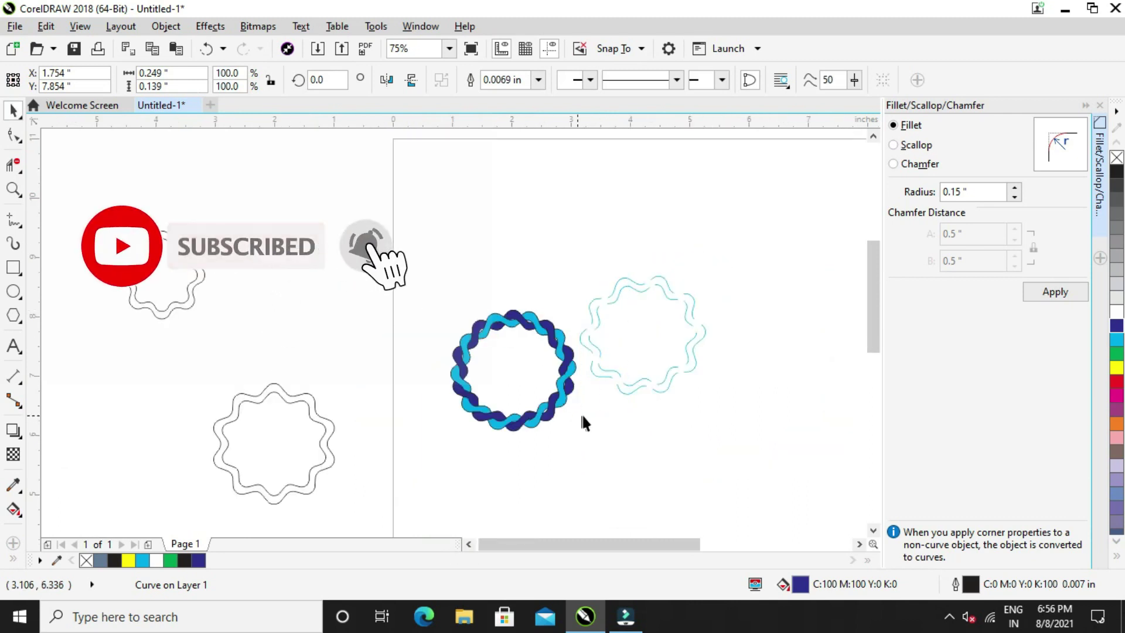
key("Delete")
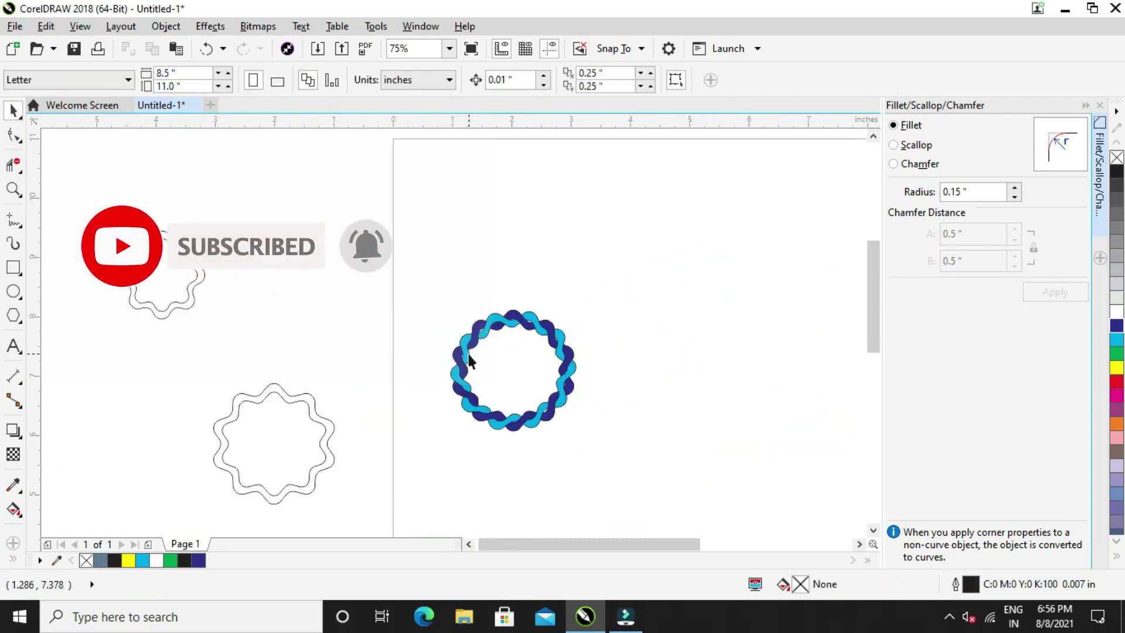
scroll(467, 355, "up", 2)
left_click(467, 353)
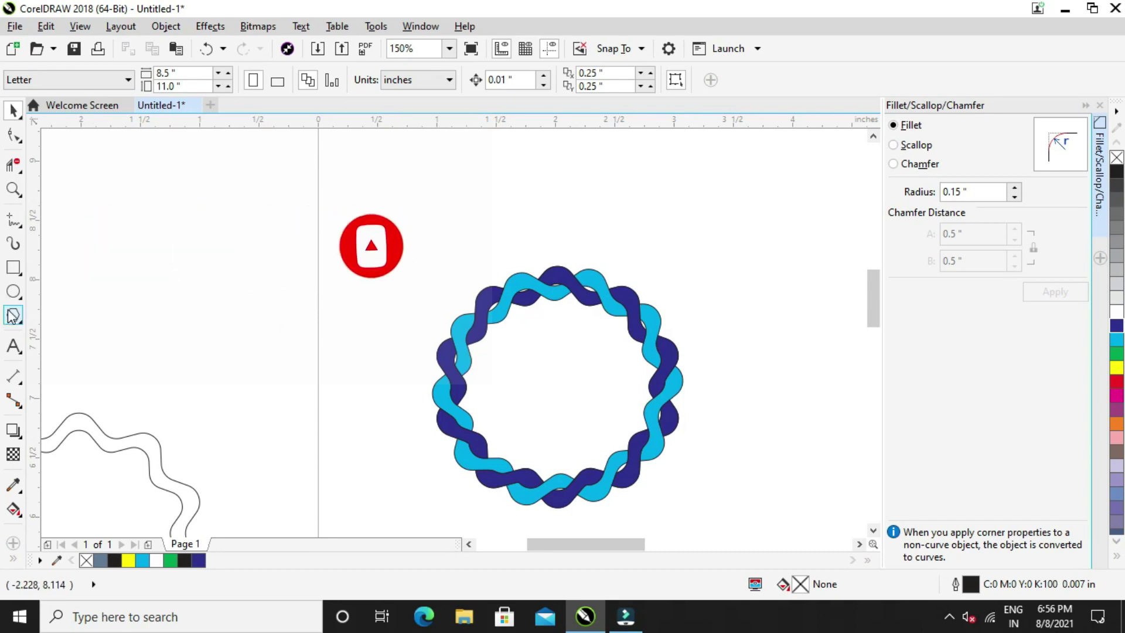